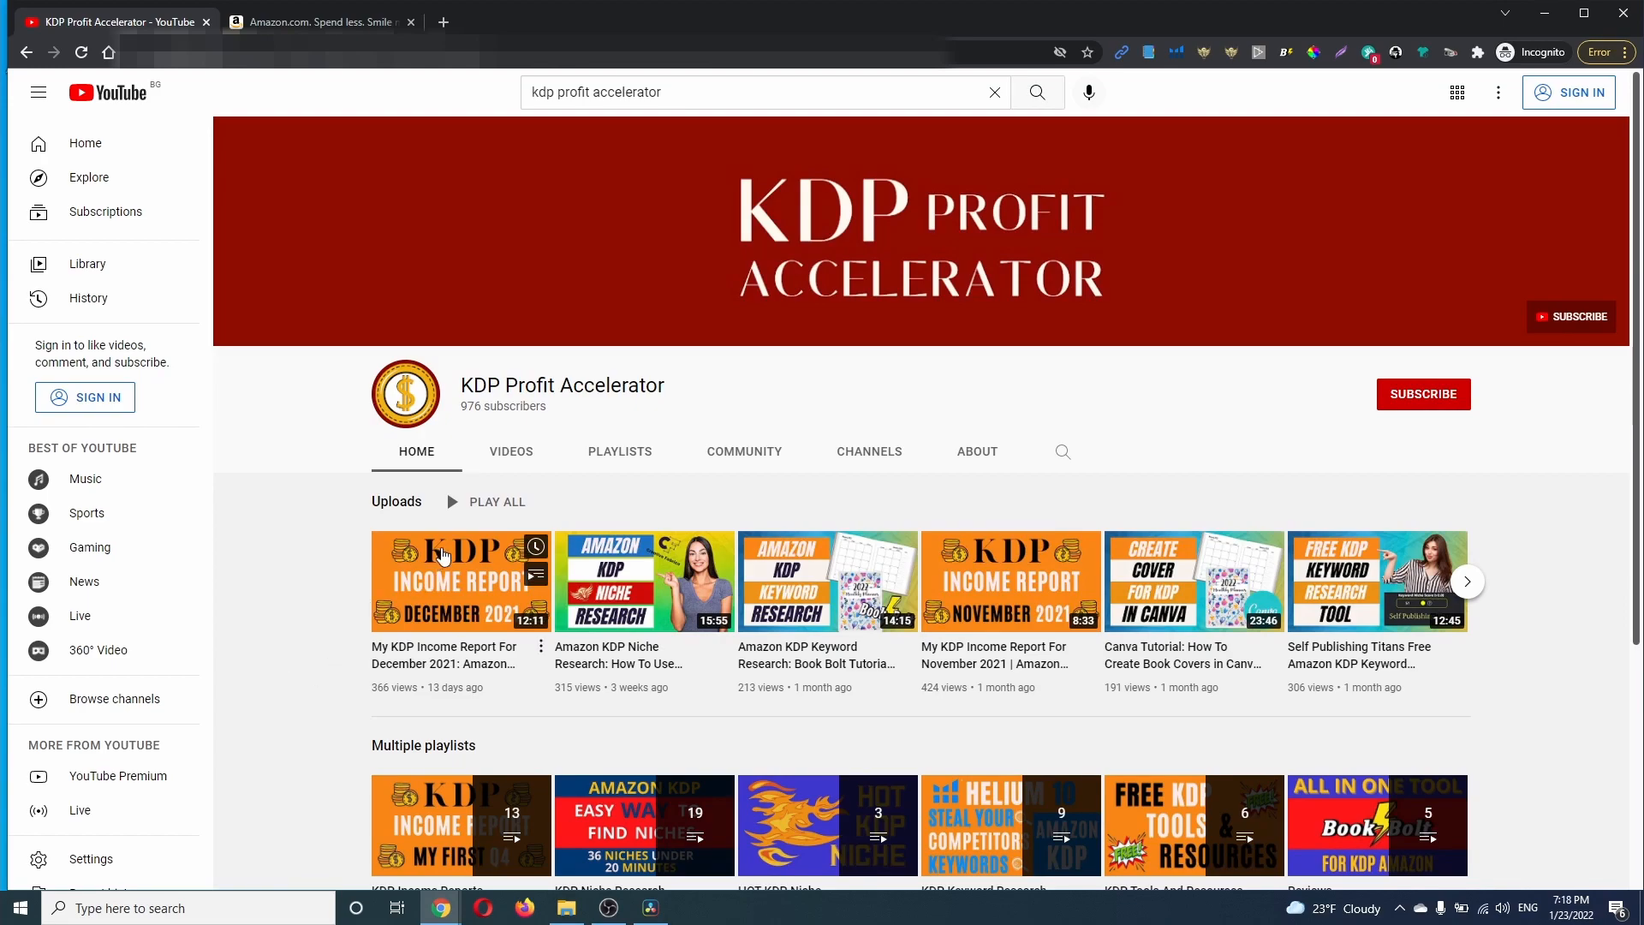
# Step: Browse the KDP Profit Accelerator channel's uploaded videos and its playlists
pyautogui.click(509, 456)
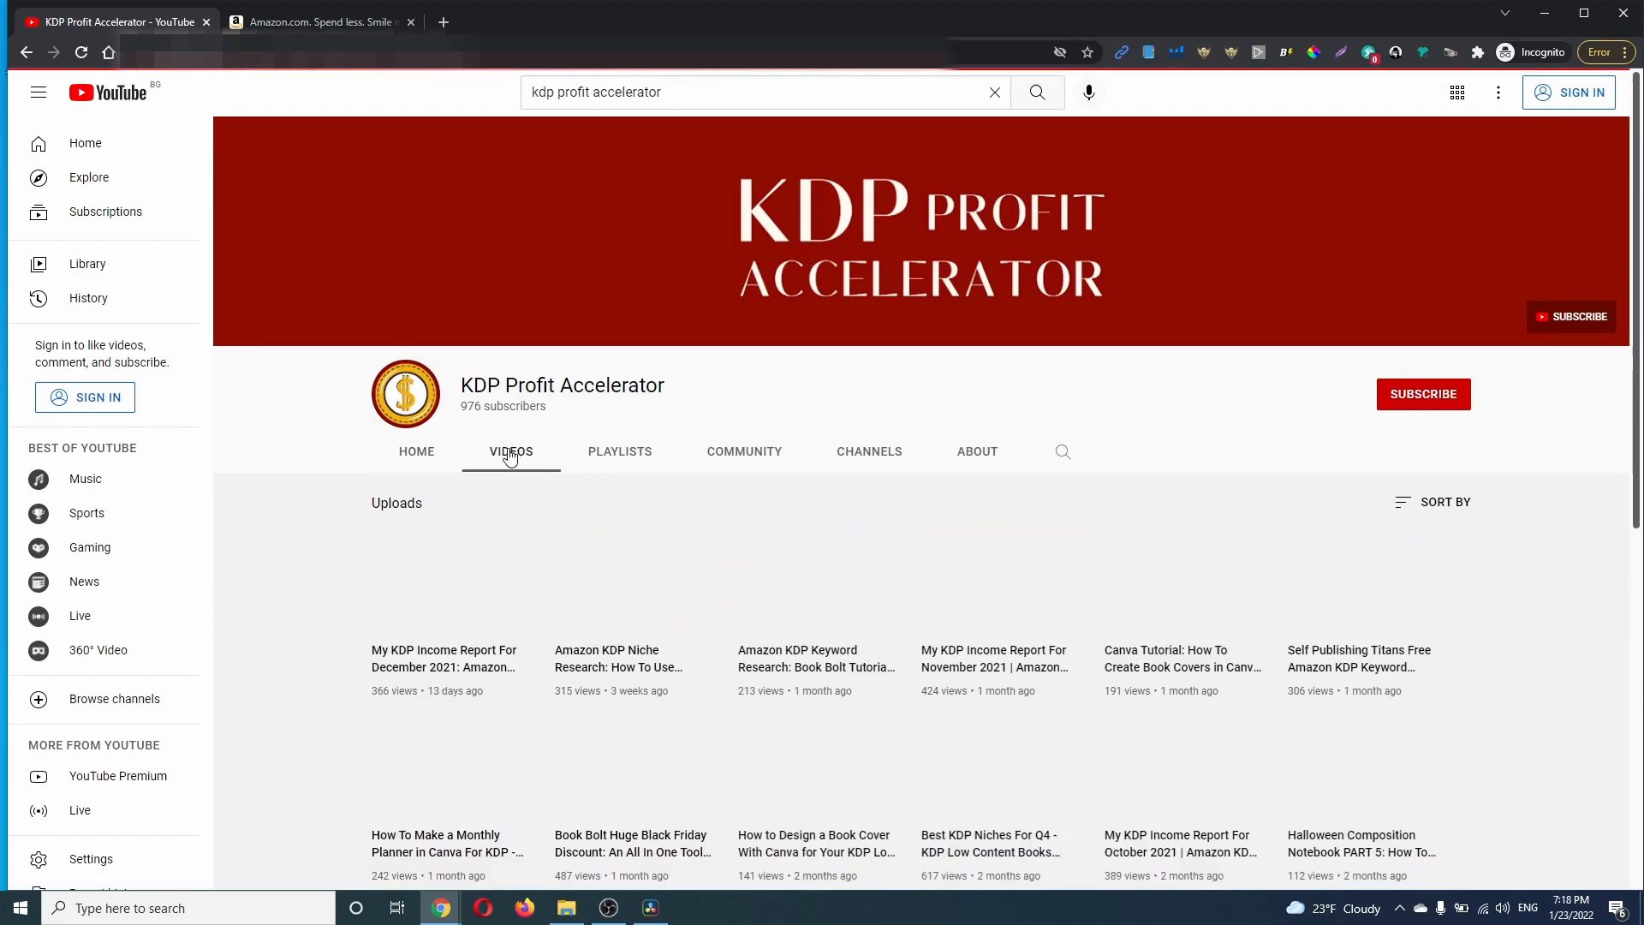
pyautogui.click(620, 451)
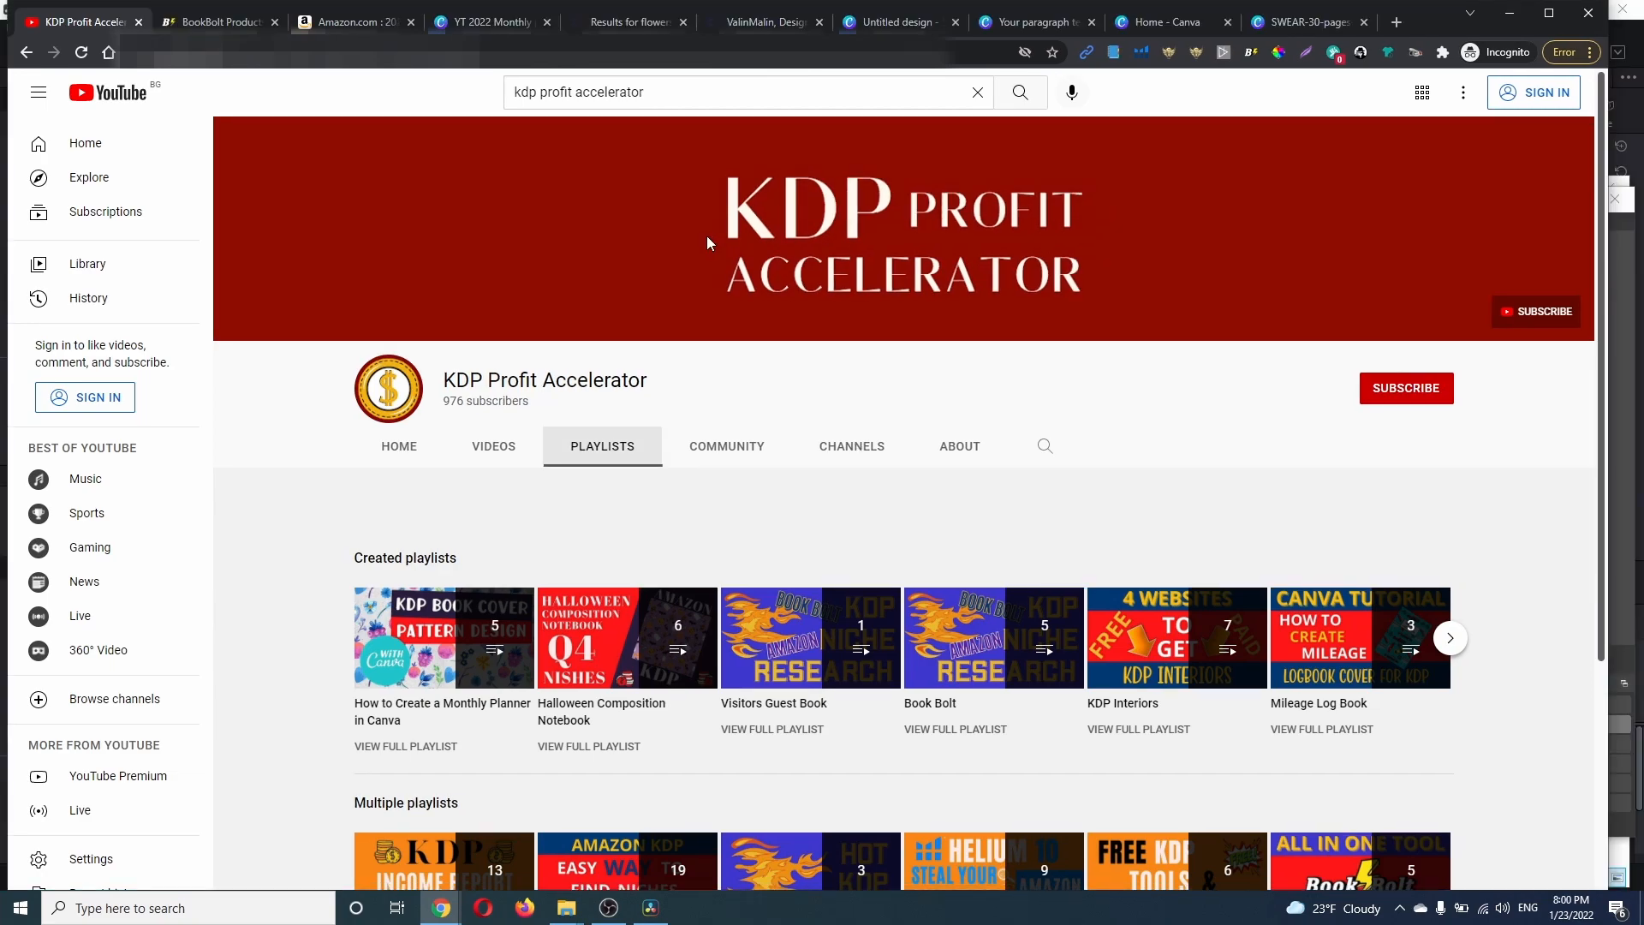
# Step: Review the 2022 Planner product research in BookBolt and the Amazon results for "2022 monthly planner"
pyautogui.click(203, 24)
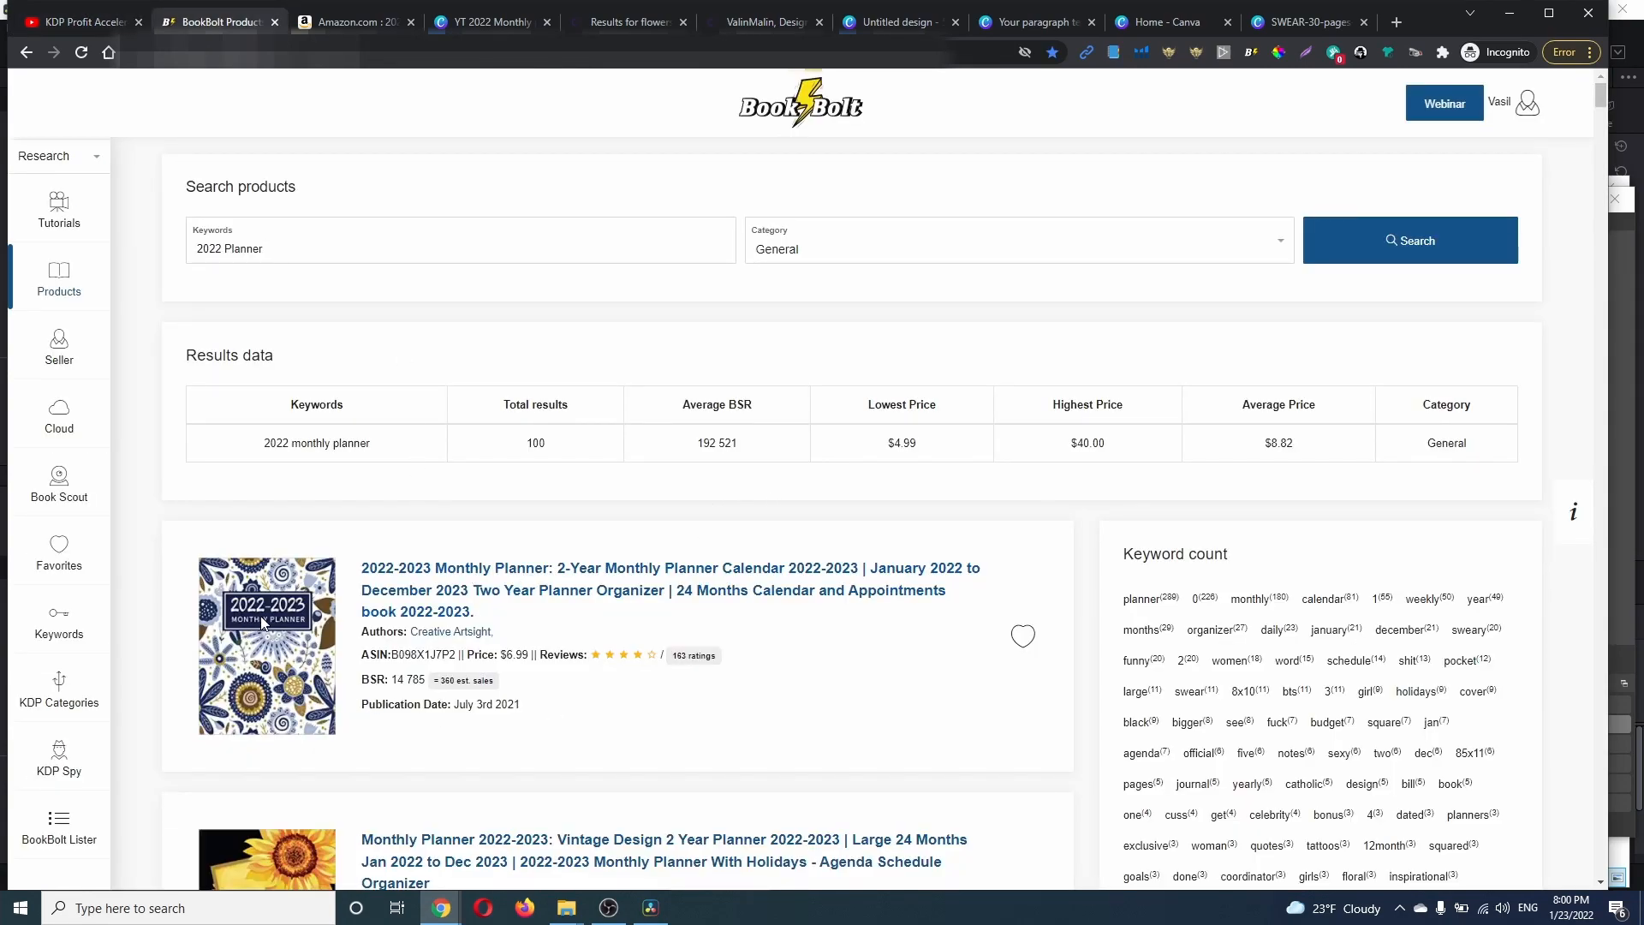
pyautogui.click(358, 26)
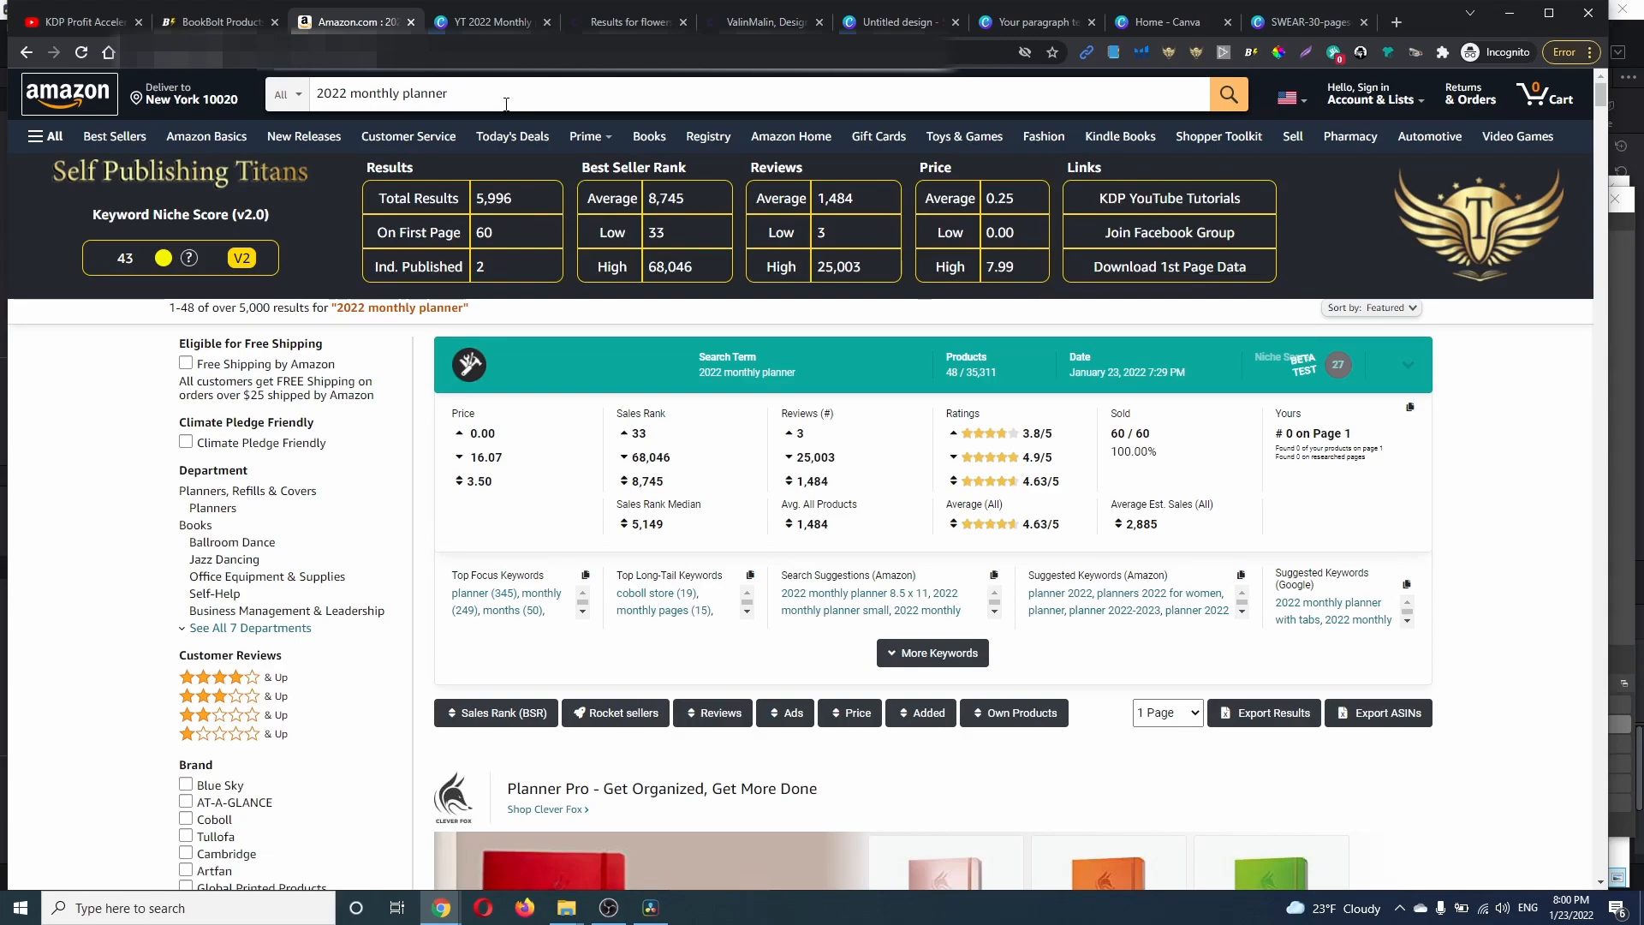
# Step: Look through the YT 2022 Monthly planner interior in Canva, from the personal info page to the February 2022 calendar
pyautogui.click(493, 21)
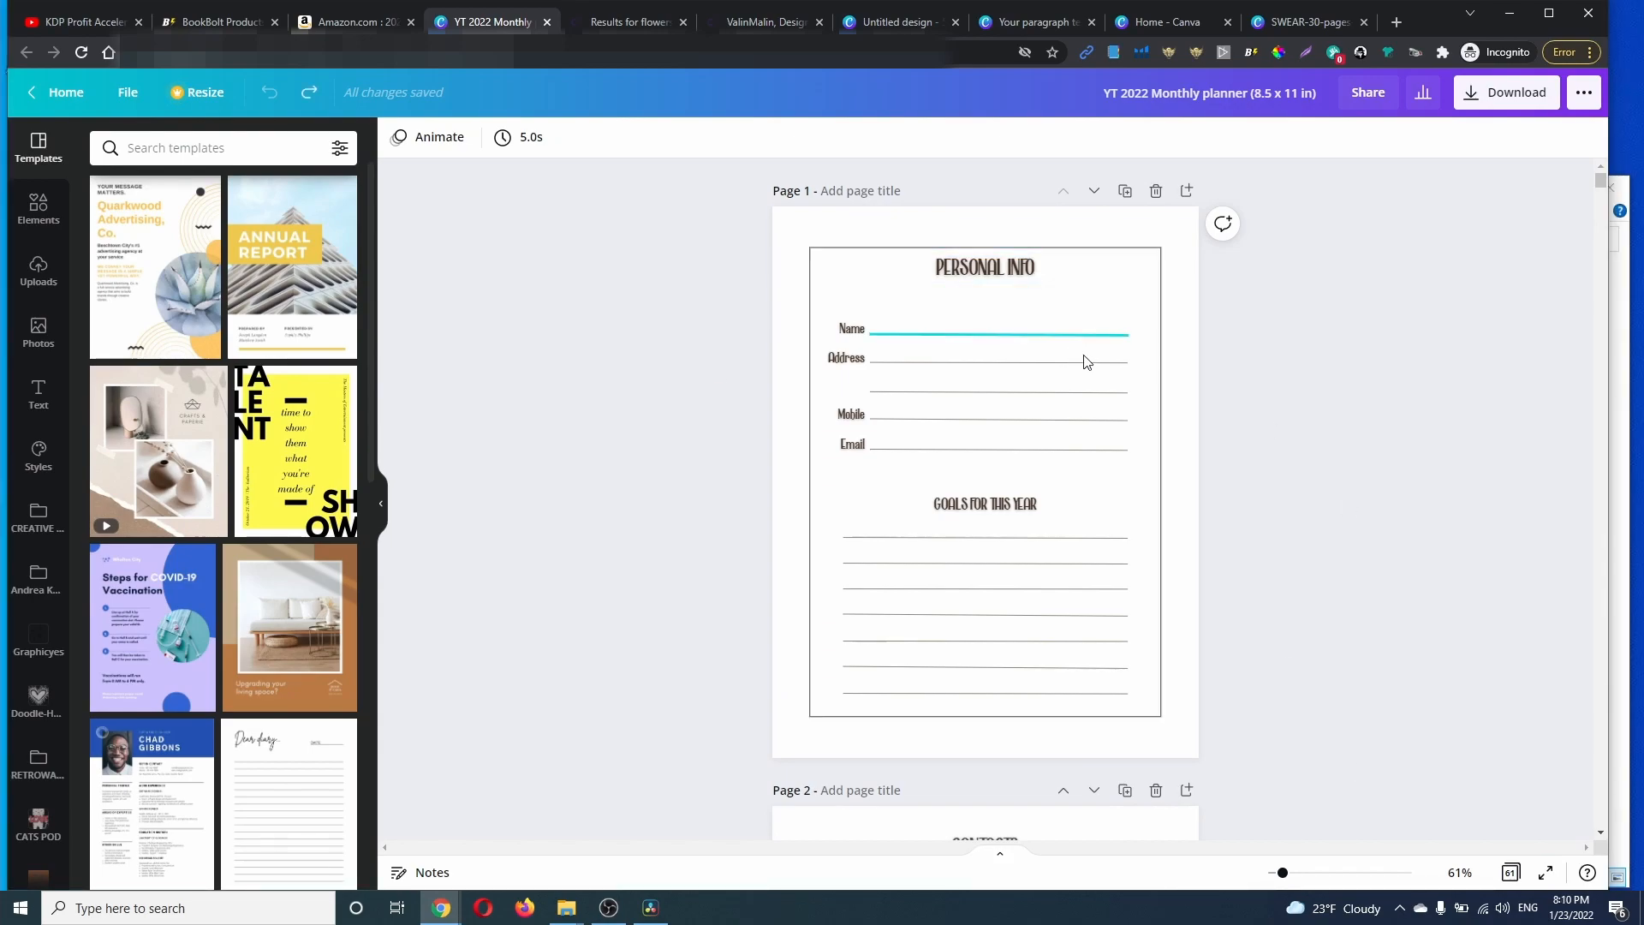
pyautogui.scroll(-15, 1263, 451)
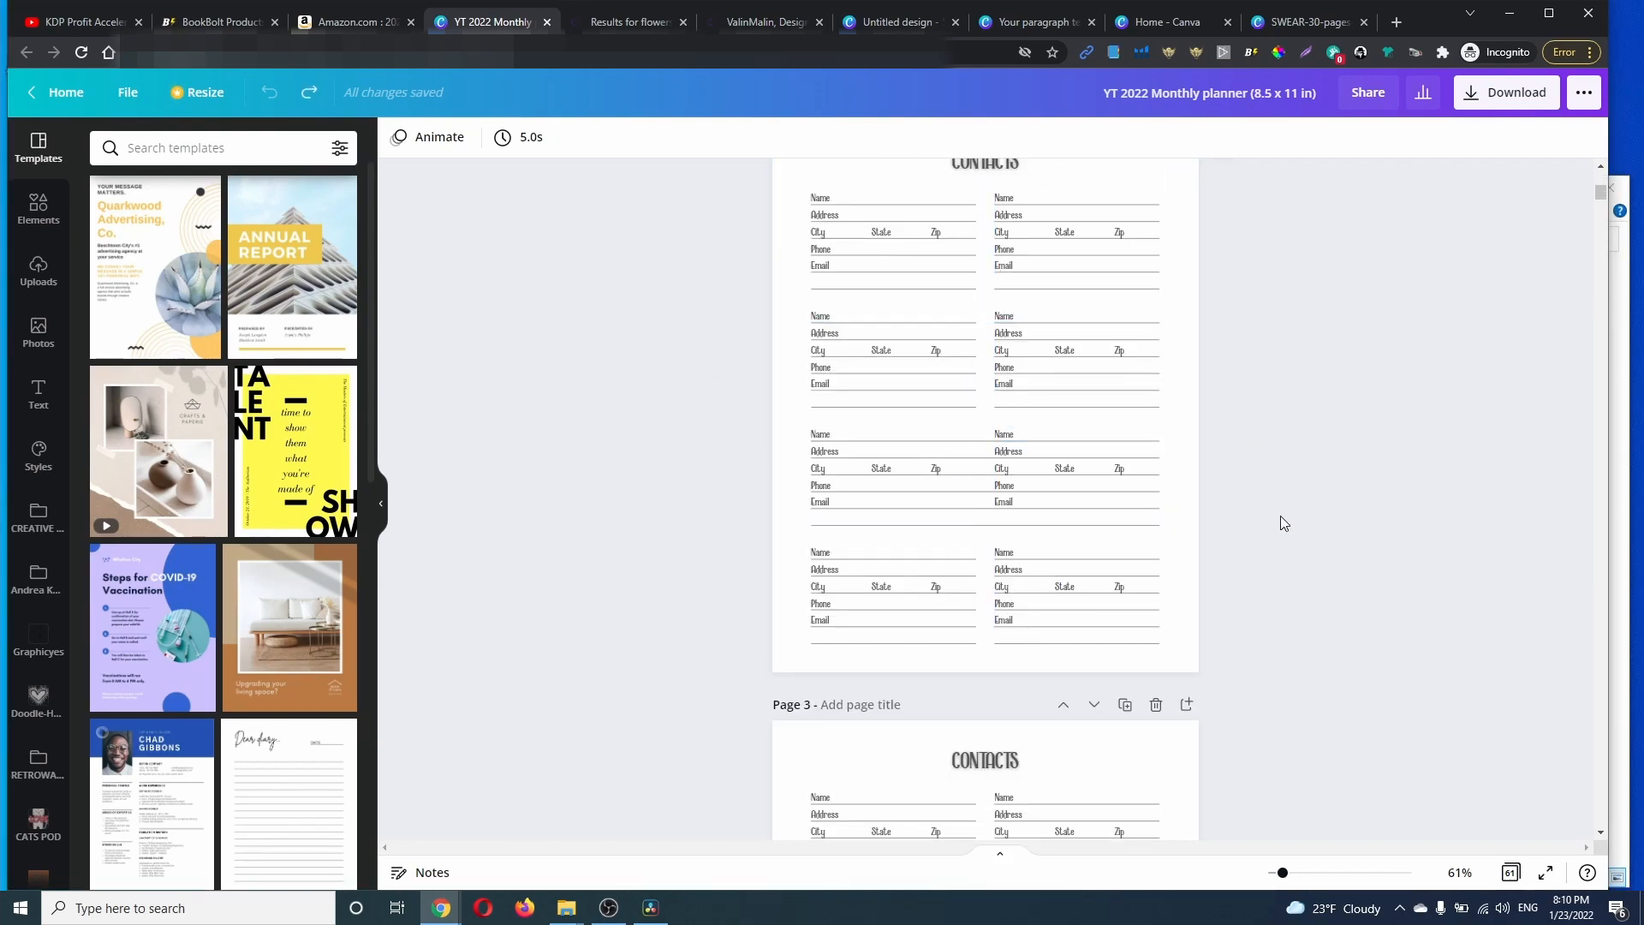
pyautogui.scroll(-10, 1368, 395)
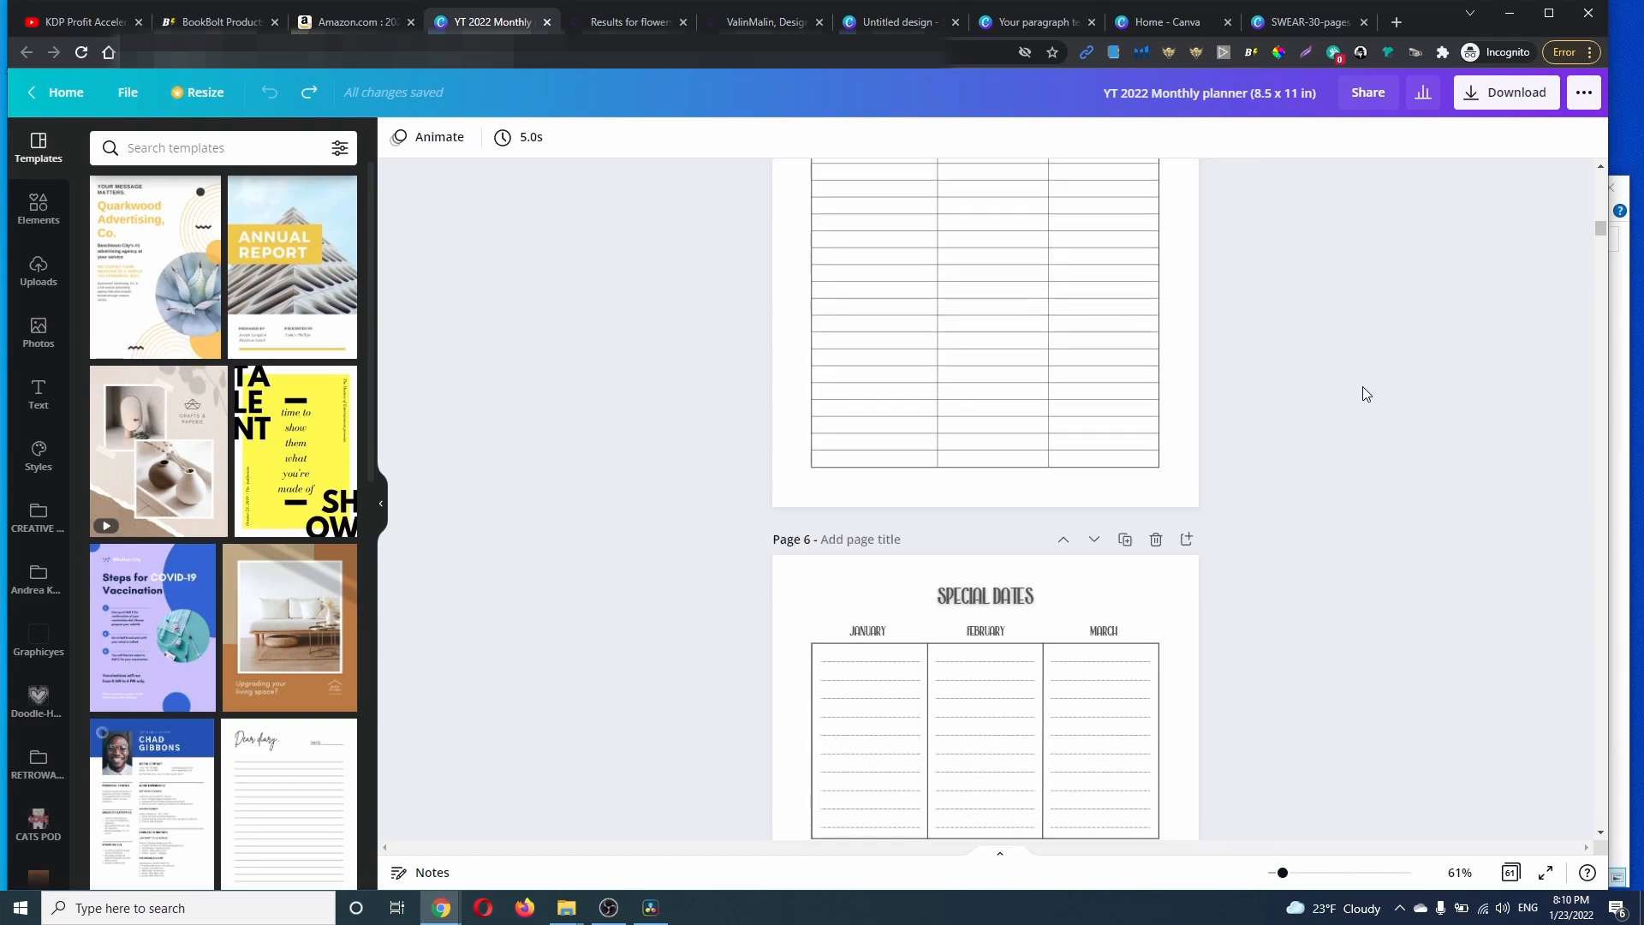
pyautogui.scroll(-5, 1366, 394)
pyautogui.scroll(-11, 1365, 392)
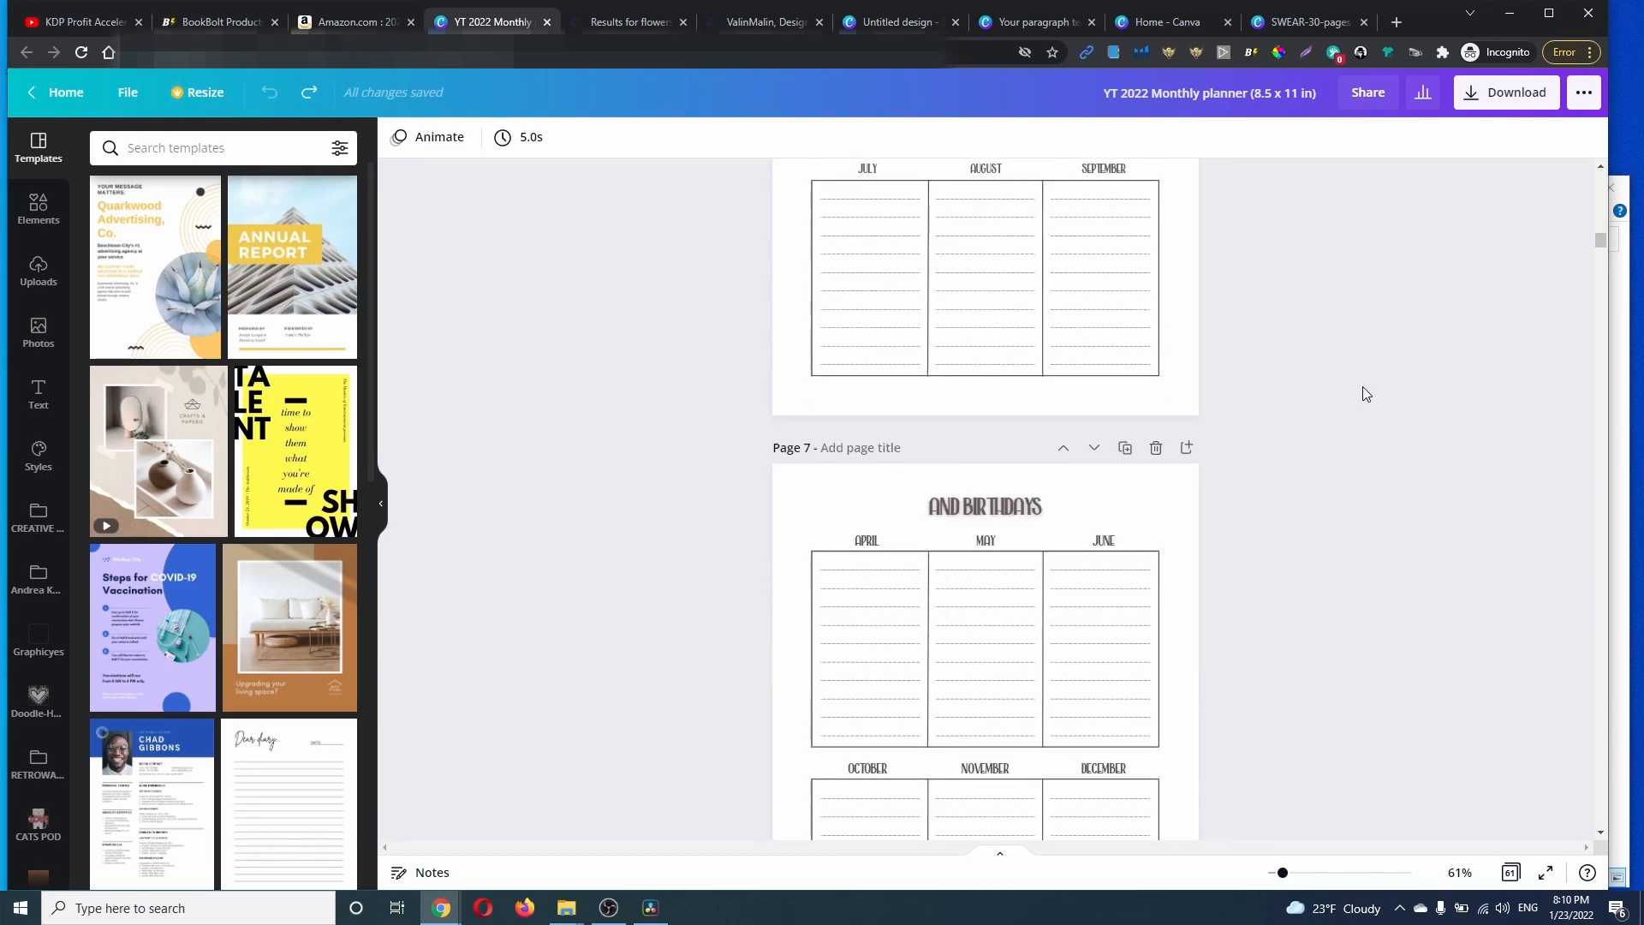
pyautogui.scroll(-2, 1364, 394)
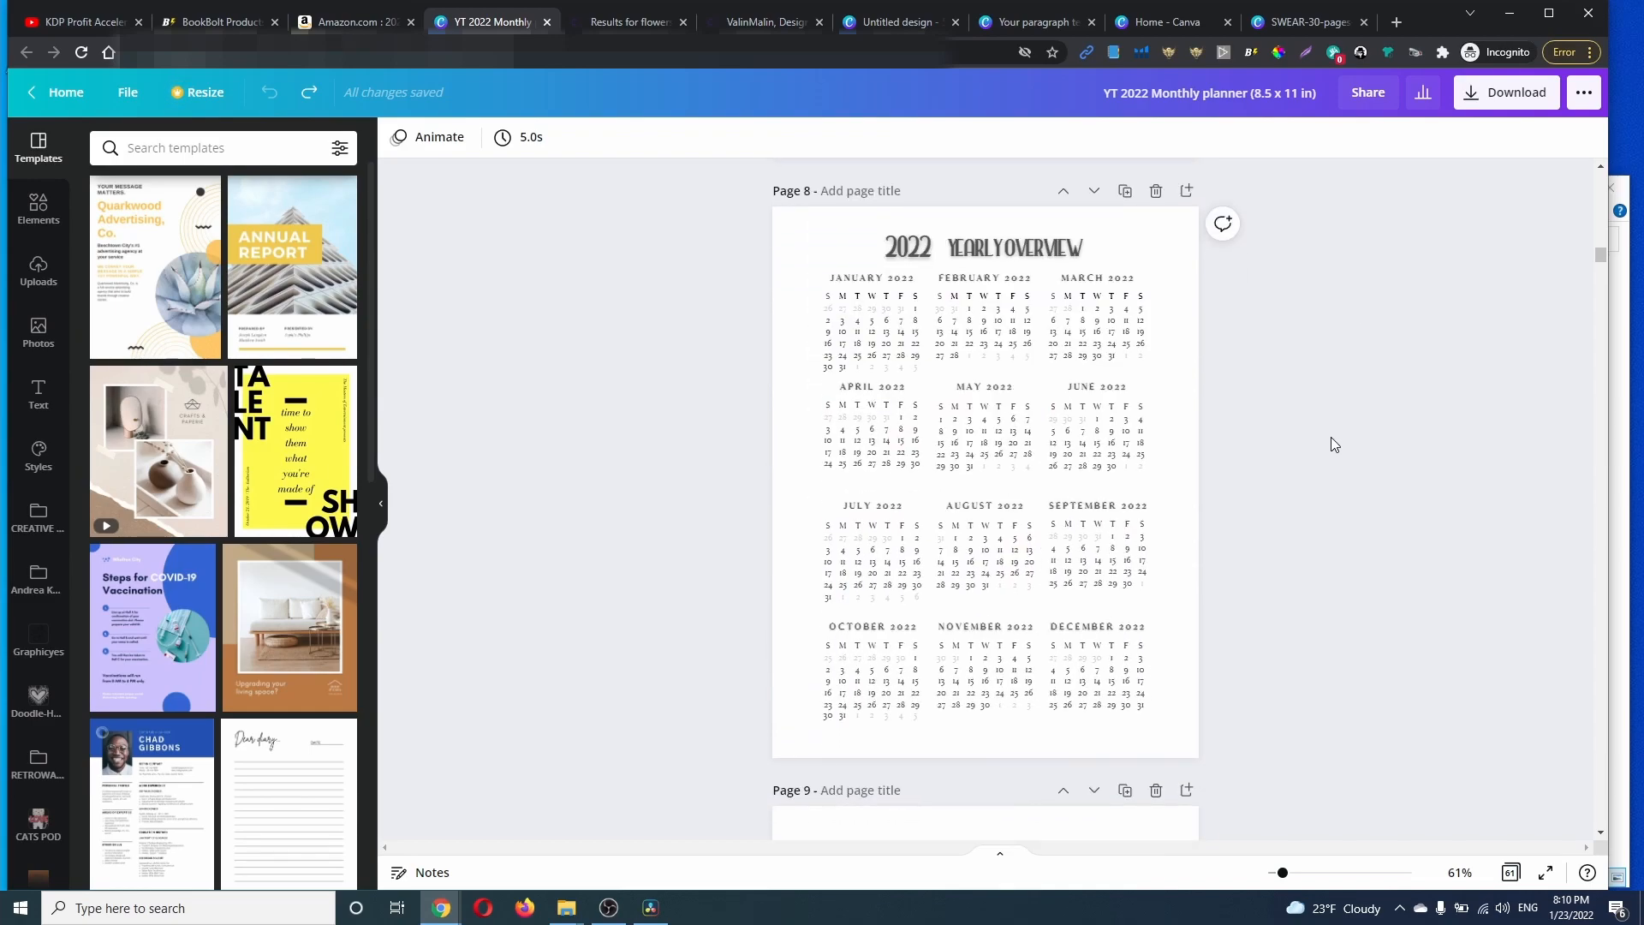
pyautogui.scroll(-9, 1330, 435)
pyautogui.scroll(2, 1328, 432)
pyautogui.scroll(1, 1326, 431)
pyautogui.scroll(-10, 1326, 430)
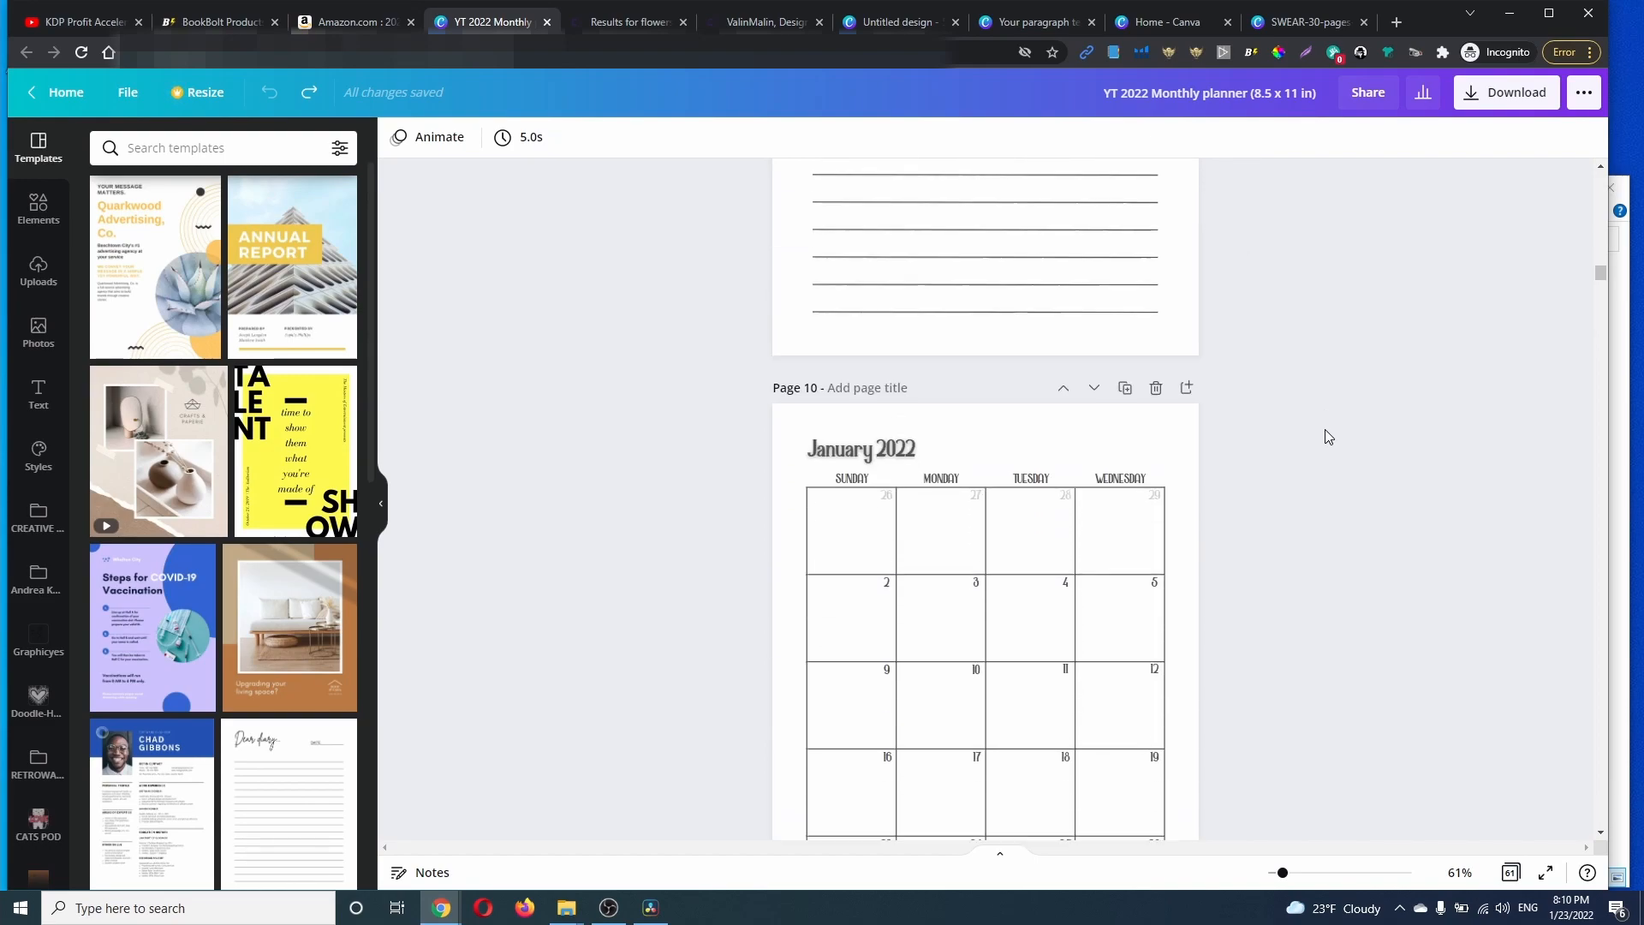
pyautogui.scroll(-9, 1326, 429)
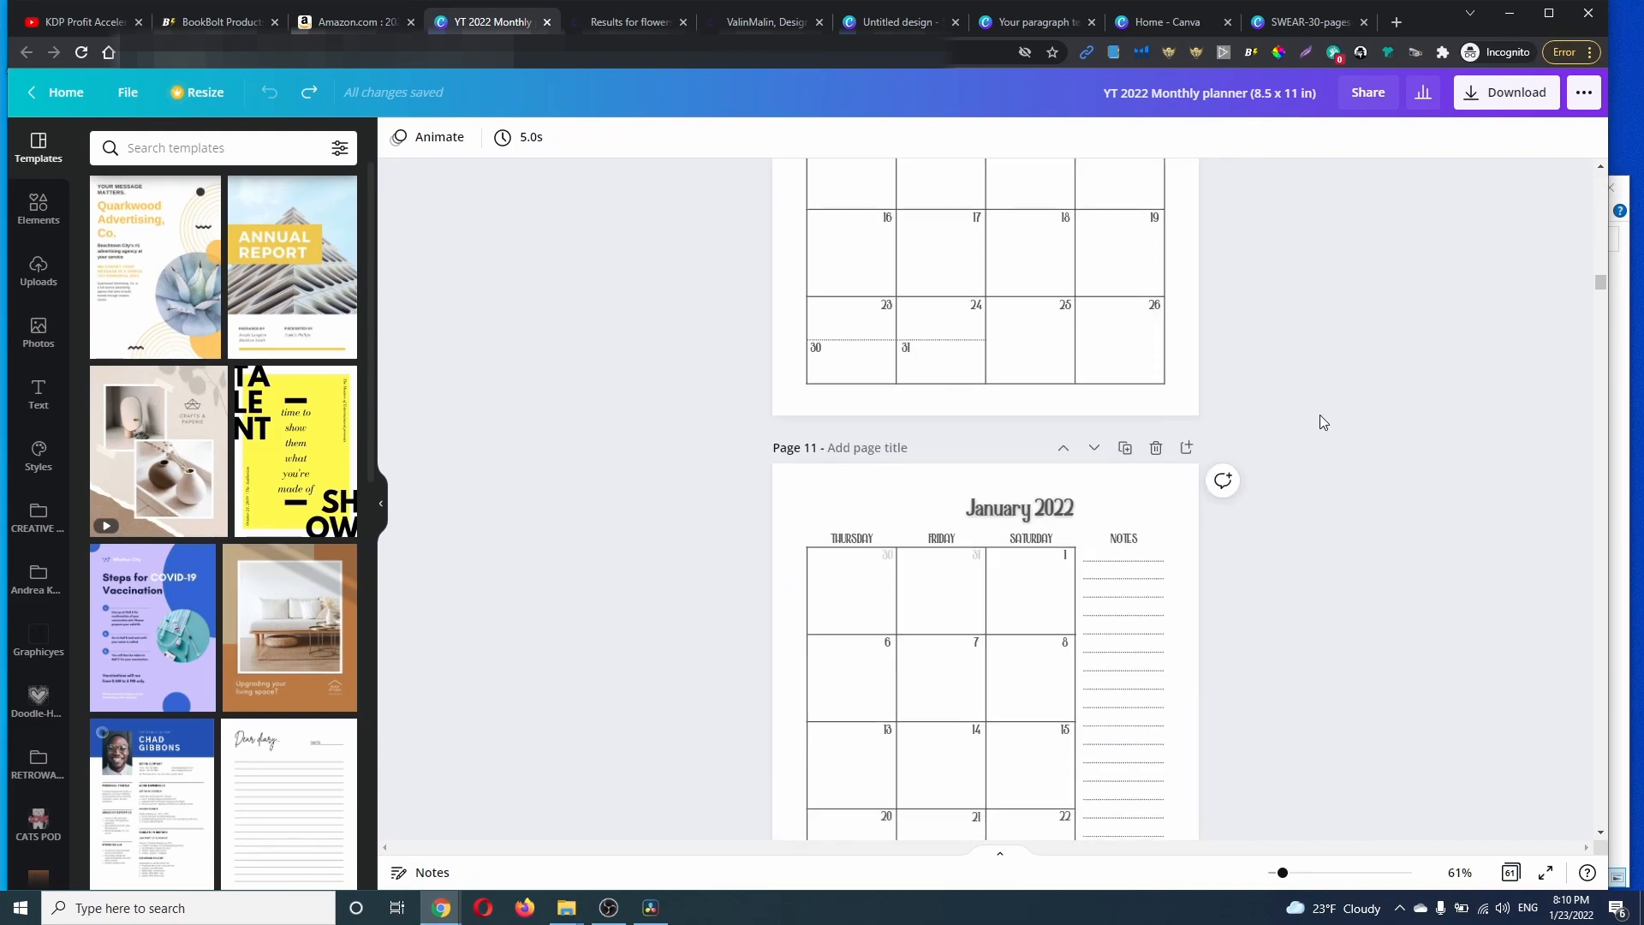
pyautogui.scroll(-11, 1320, 417)
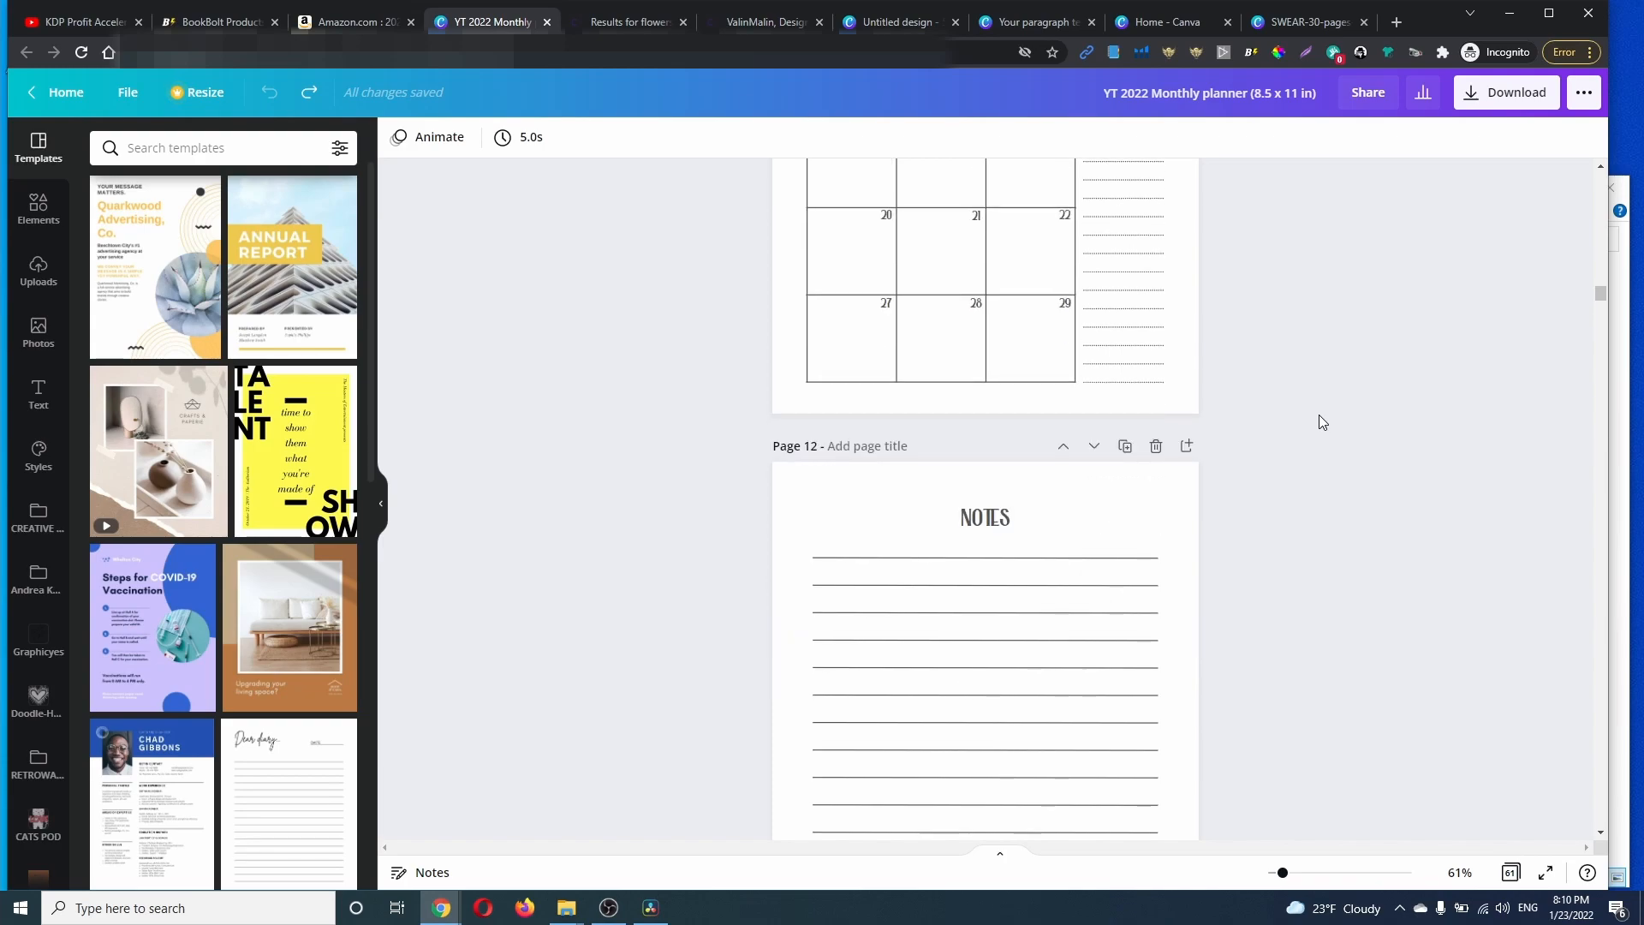
pyautogui.scroll(-10, 1319, 421)
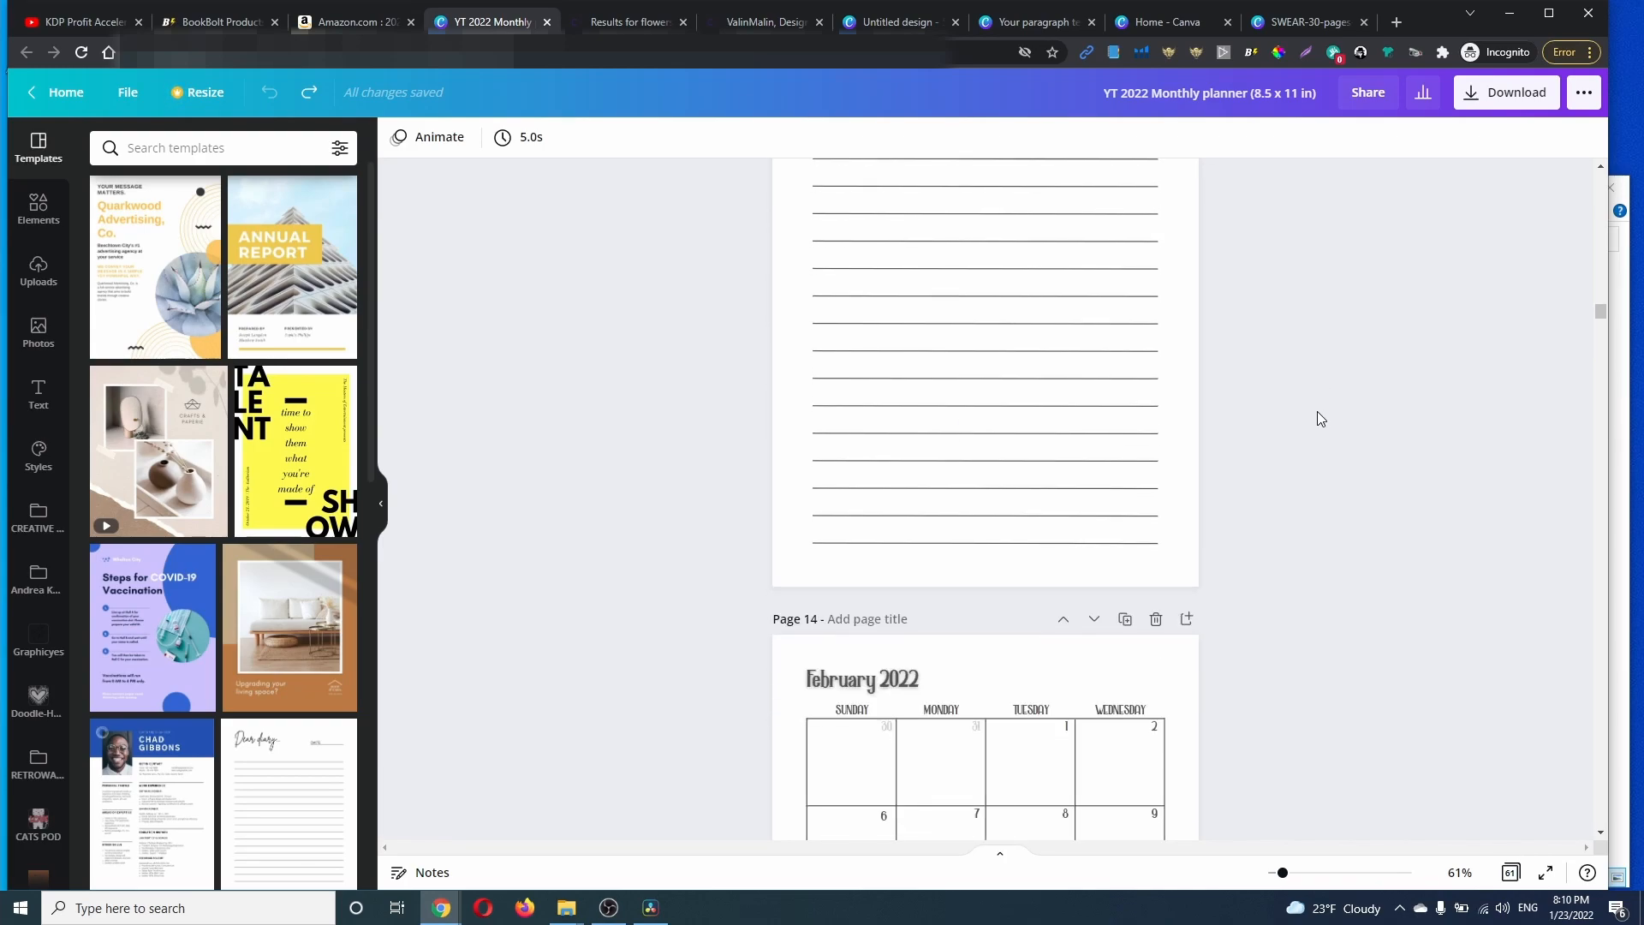
# Step: Review all pages of the planner interior as a thumbnail grid and return to the single-page view
pyautogui.click(1511, 872)
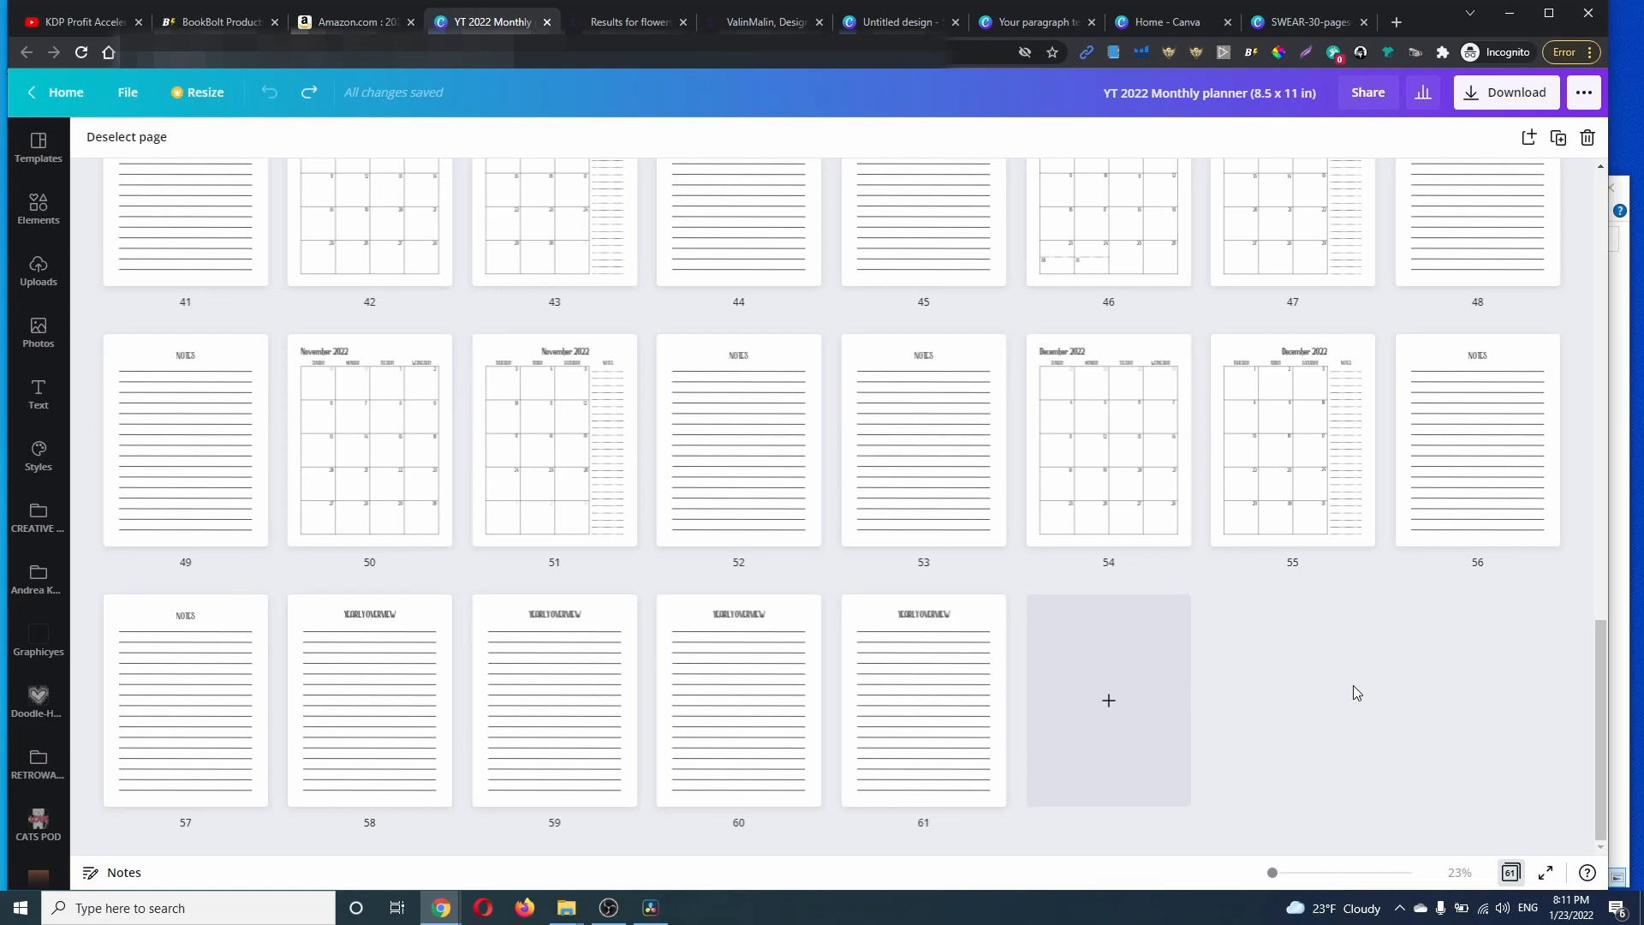
pyautogui.scroll(5, 1353, 690)
pyautogui.scroll(4, 1354, 690)
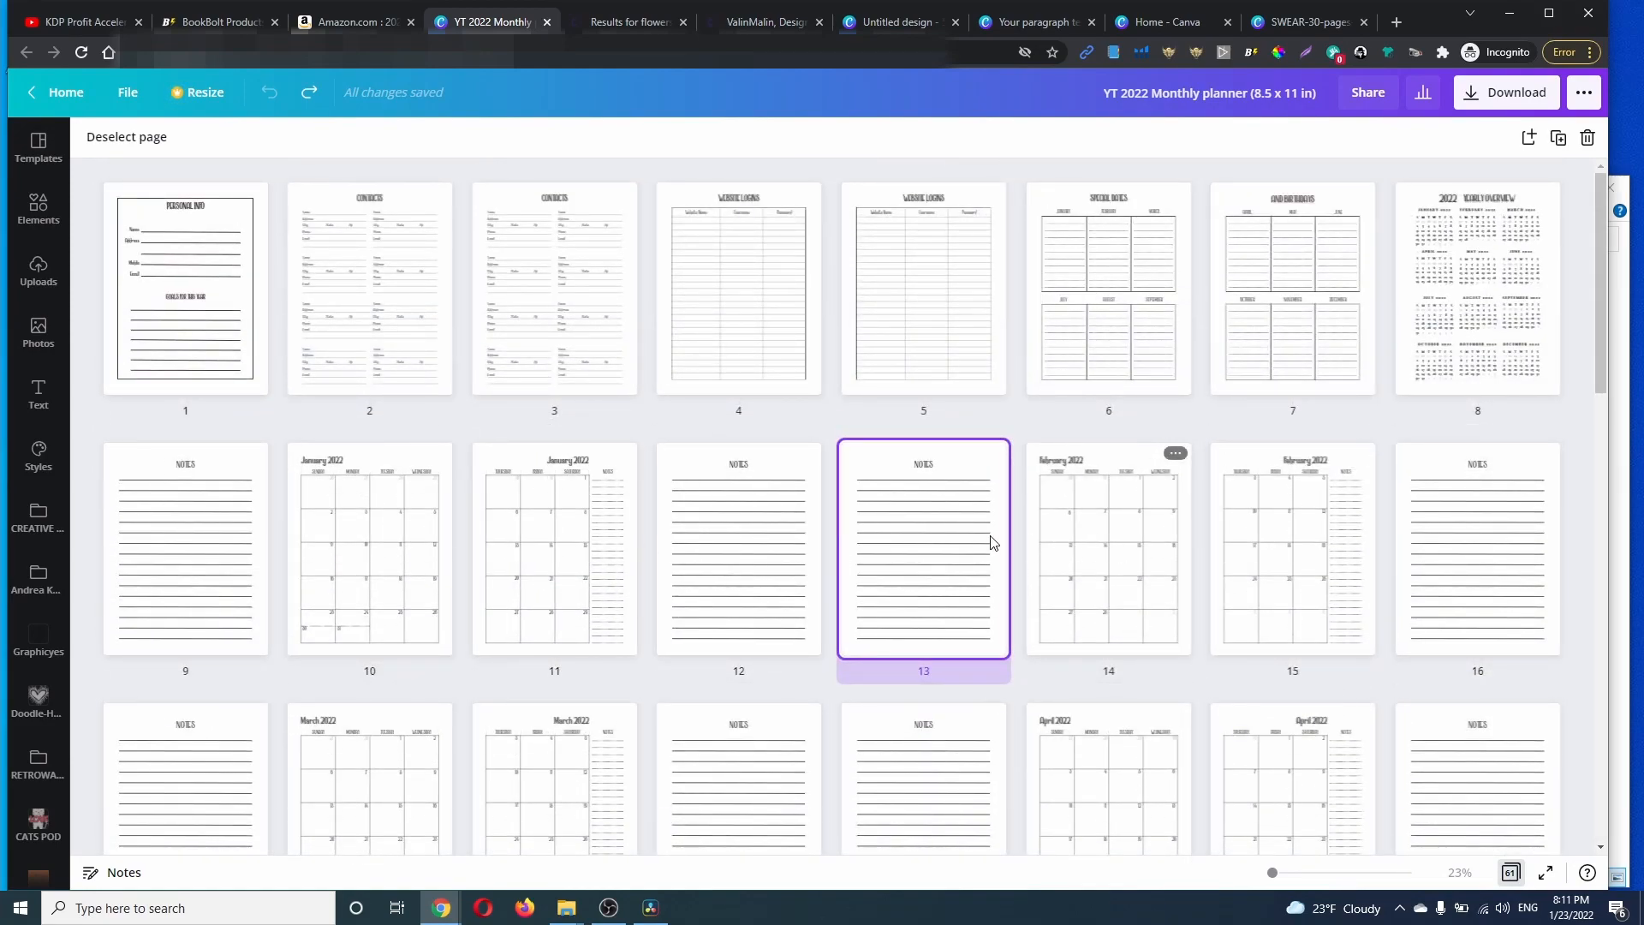
pyautogui.scroll(-9, 1256, 543)
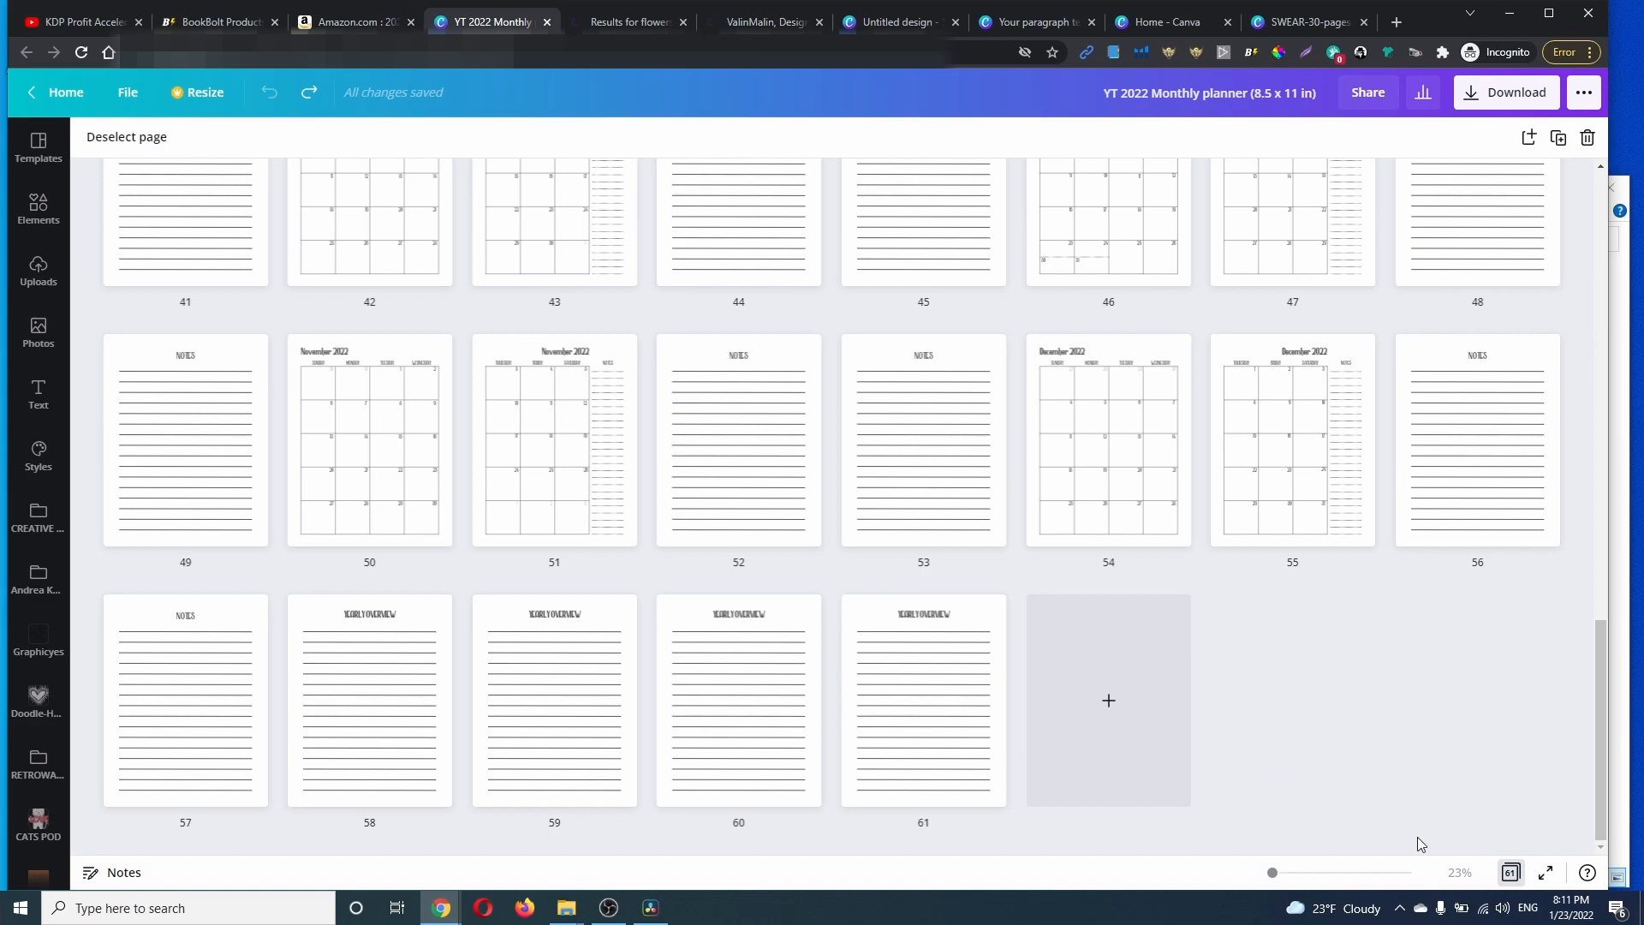
pyautogui.click(1511, 873)
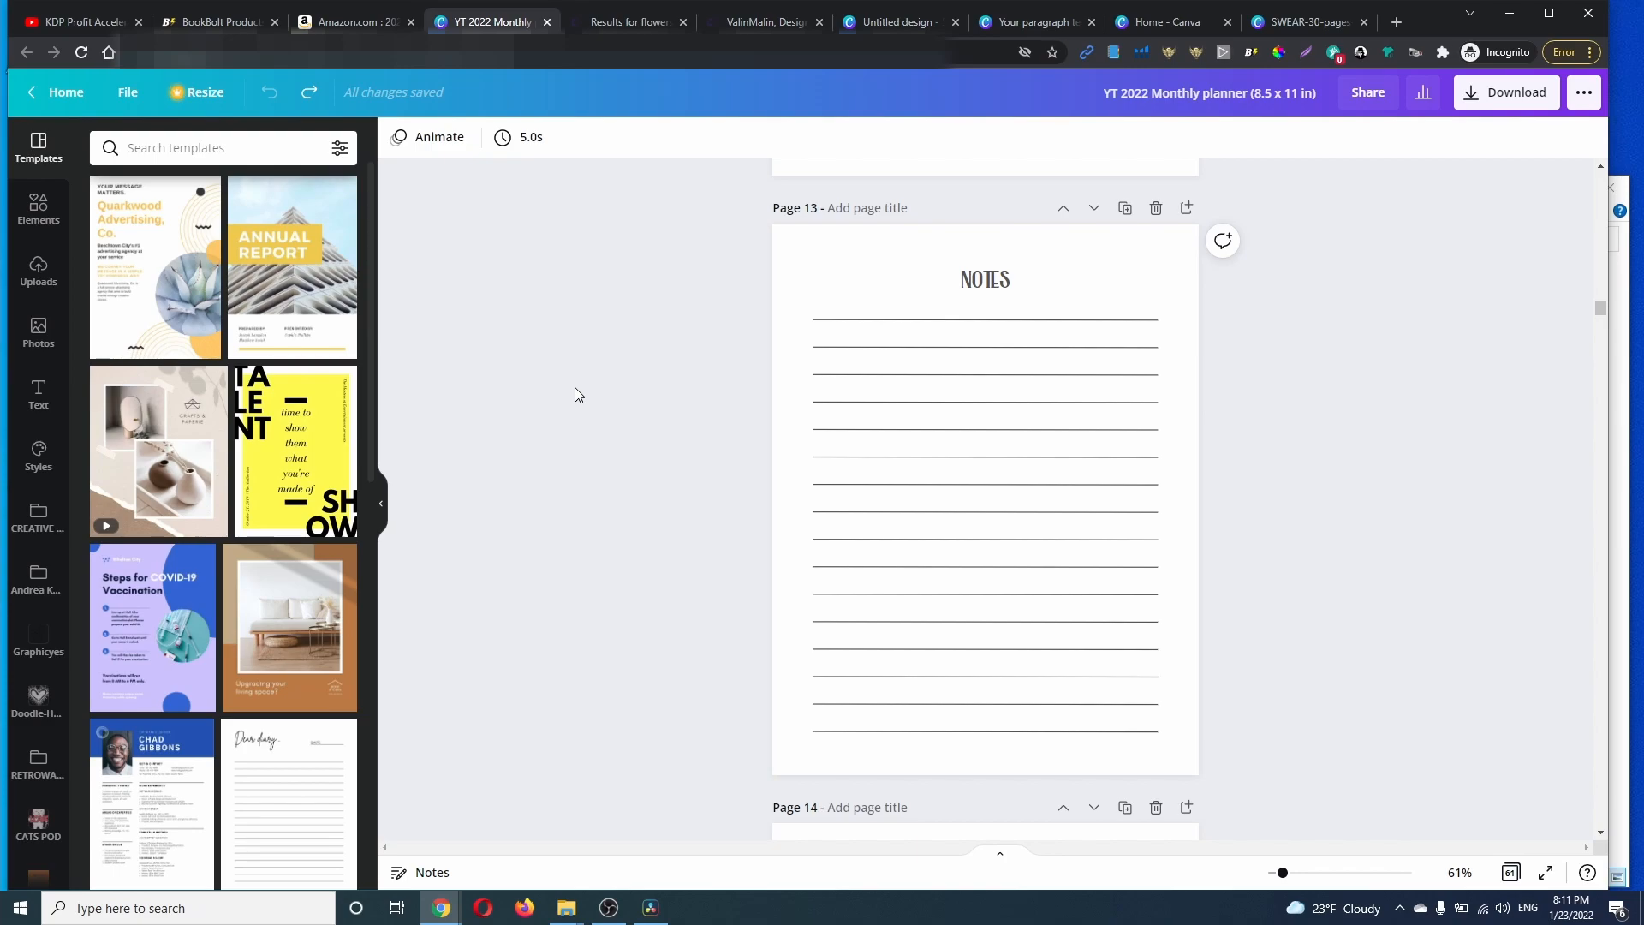
# Step: Switch to Creative Fabrica and browse the flowers clipart results and ValinMalin's flower graphics
pyautogui.click(613, 23)
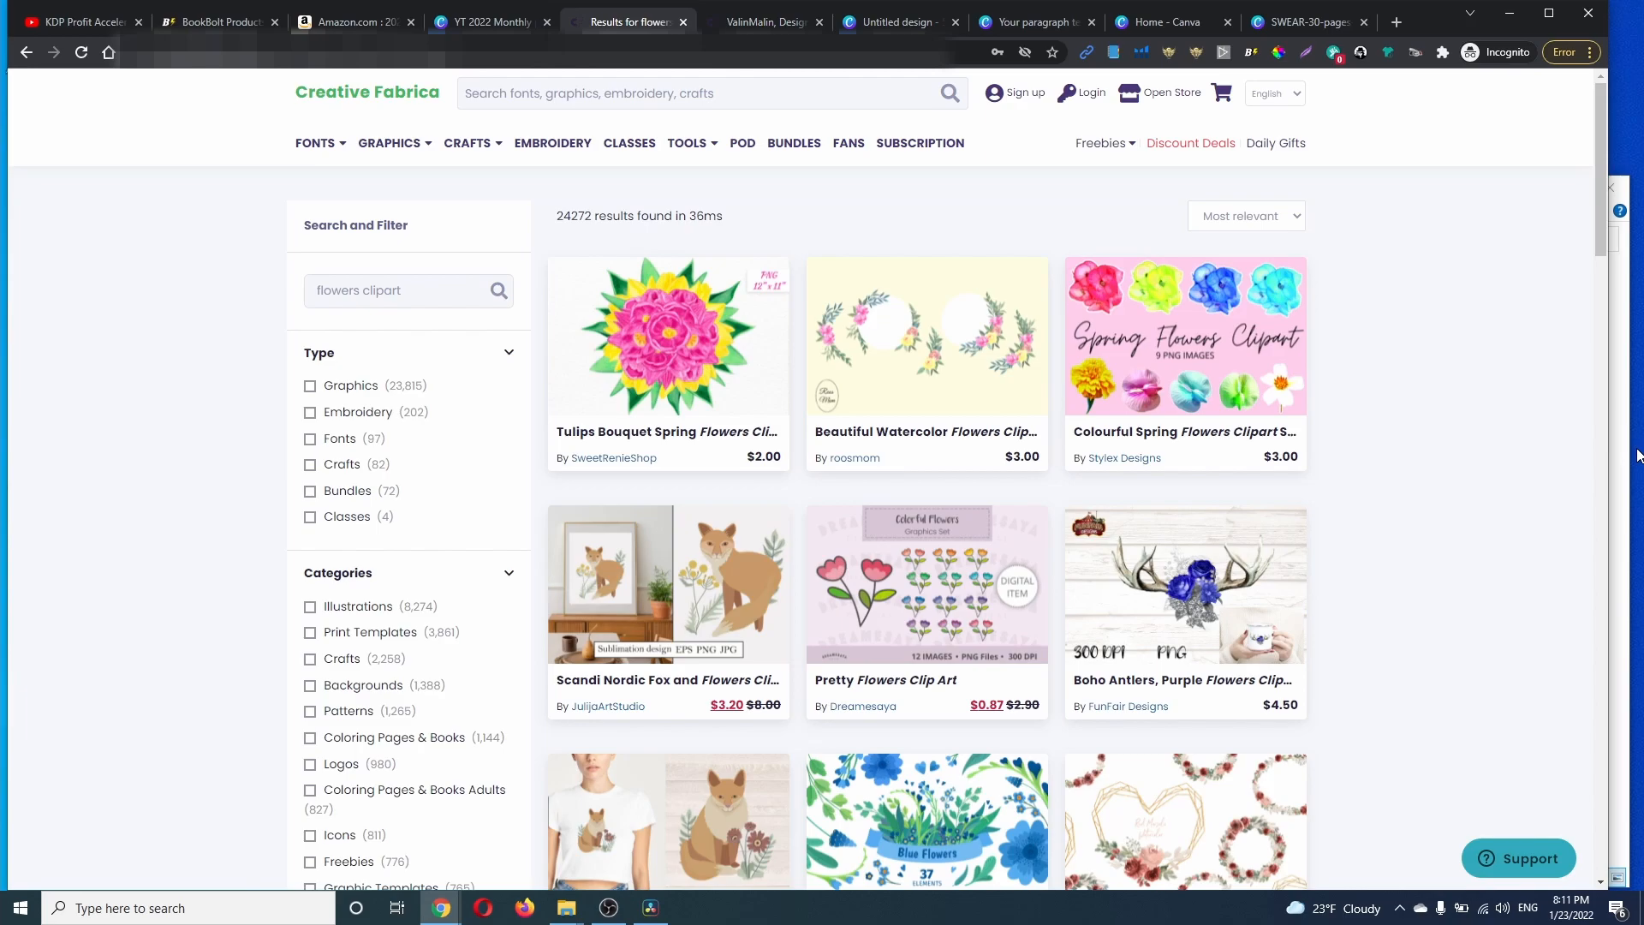
pyautogui.scroll(-3, 1511, 577)
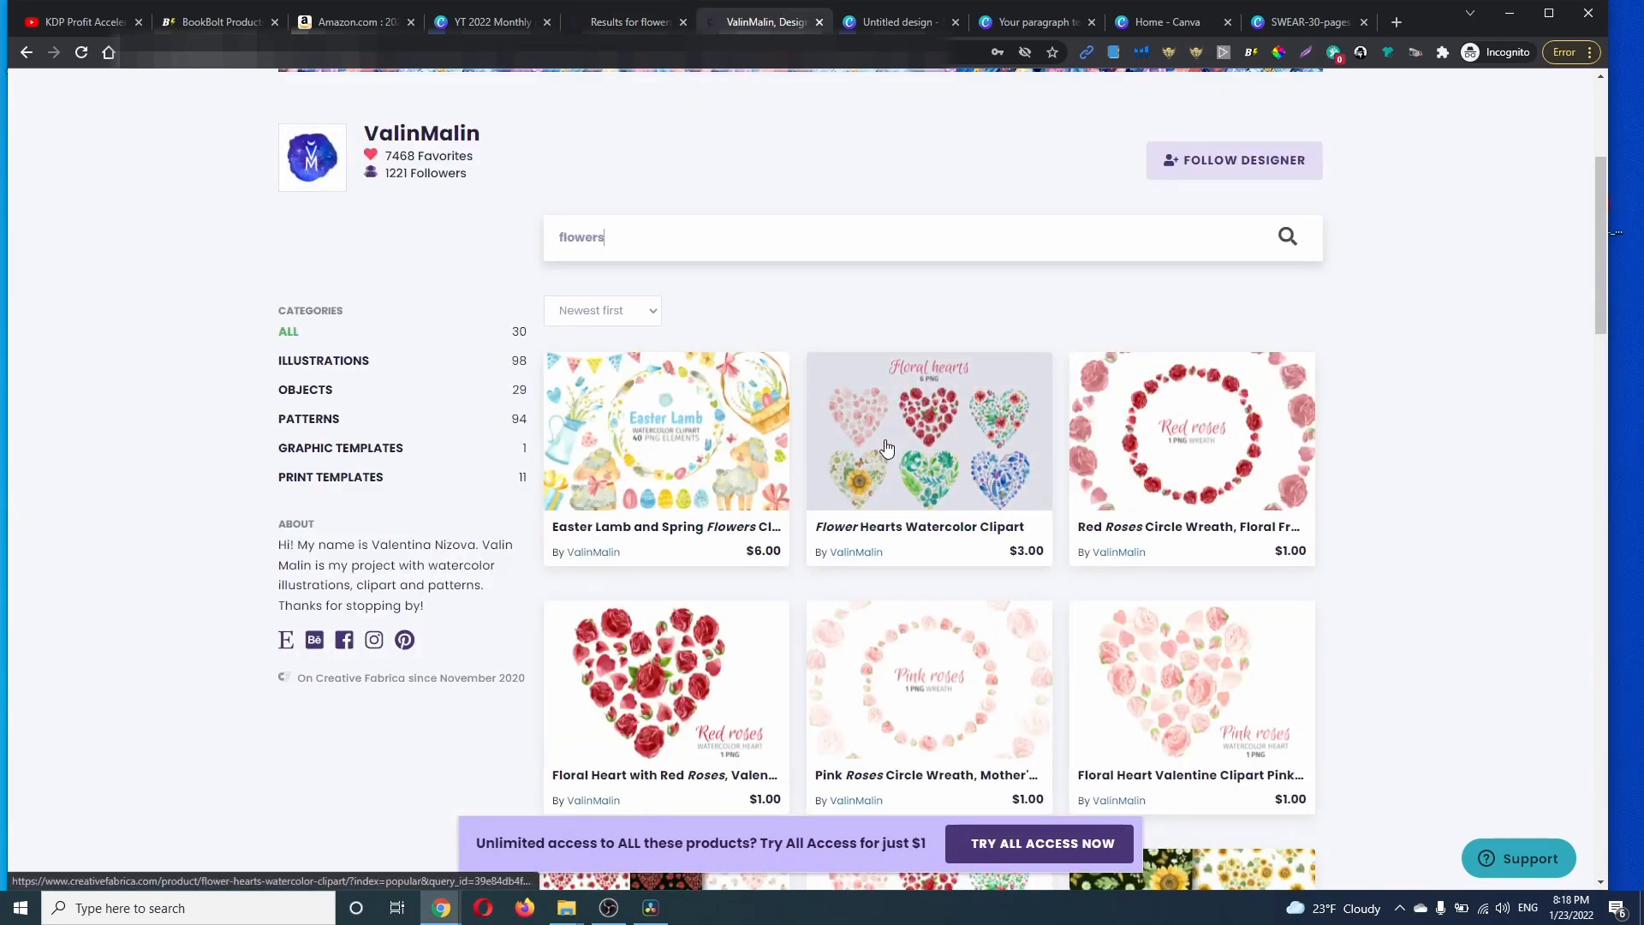
pyautogui.scroll(-10, 887, 447)
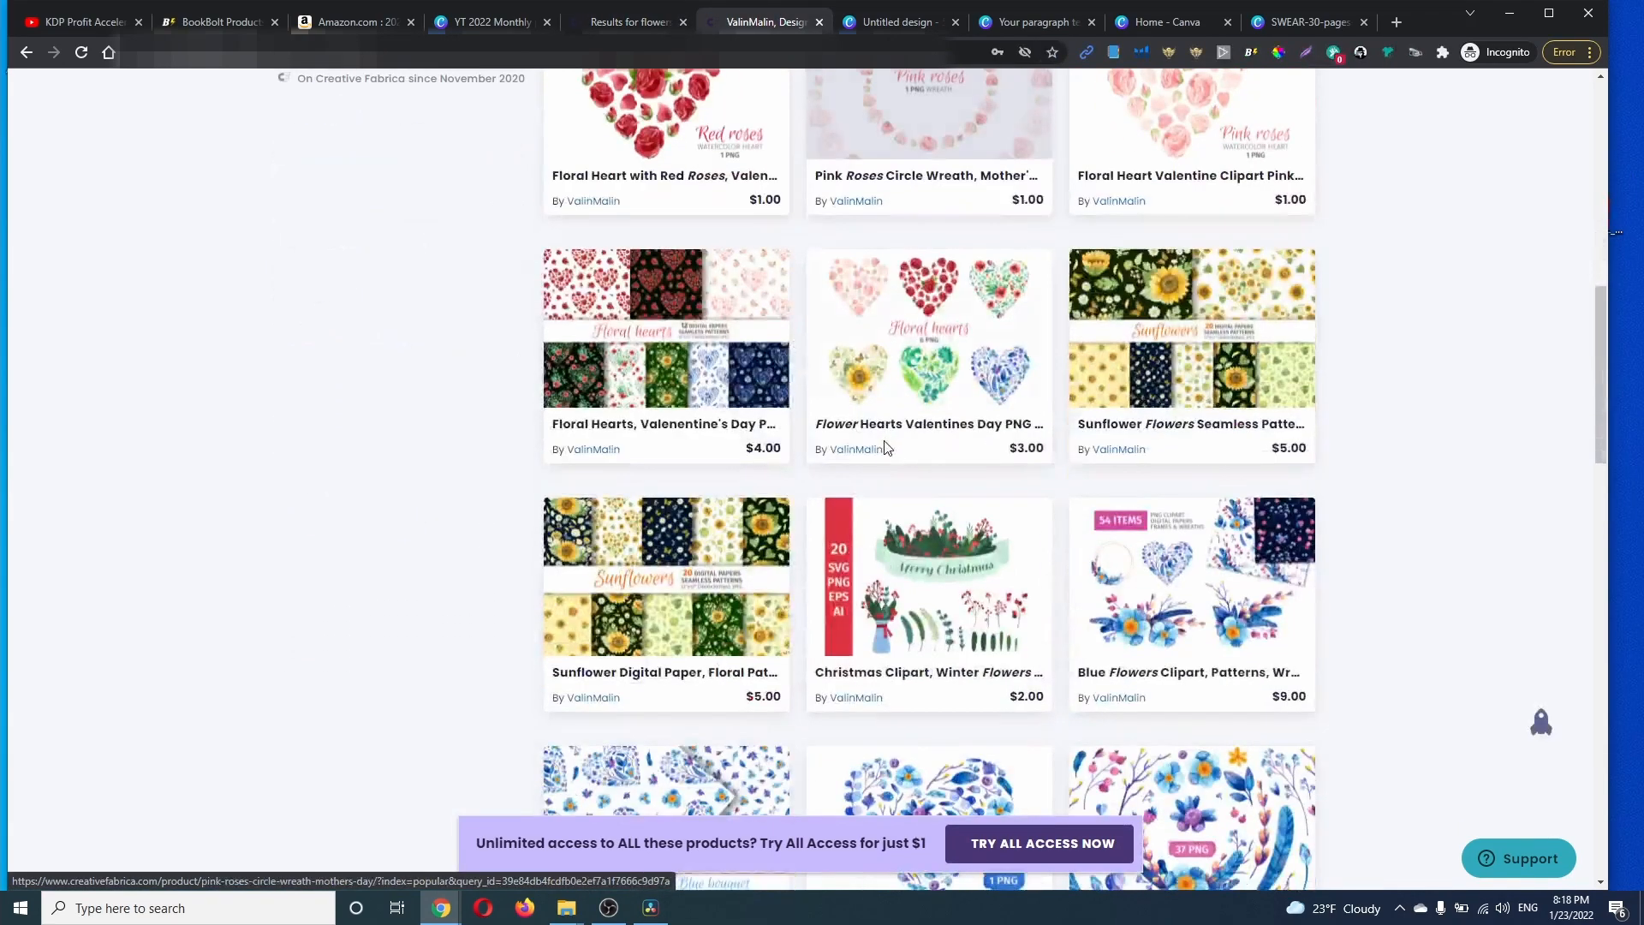
pyautogui.scroll(-2, 886, 447)
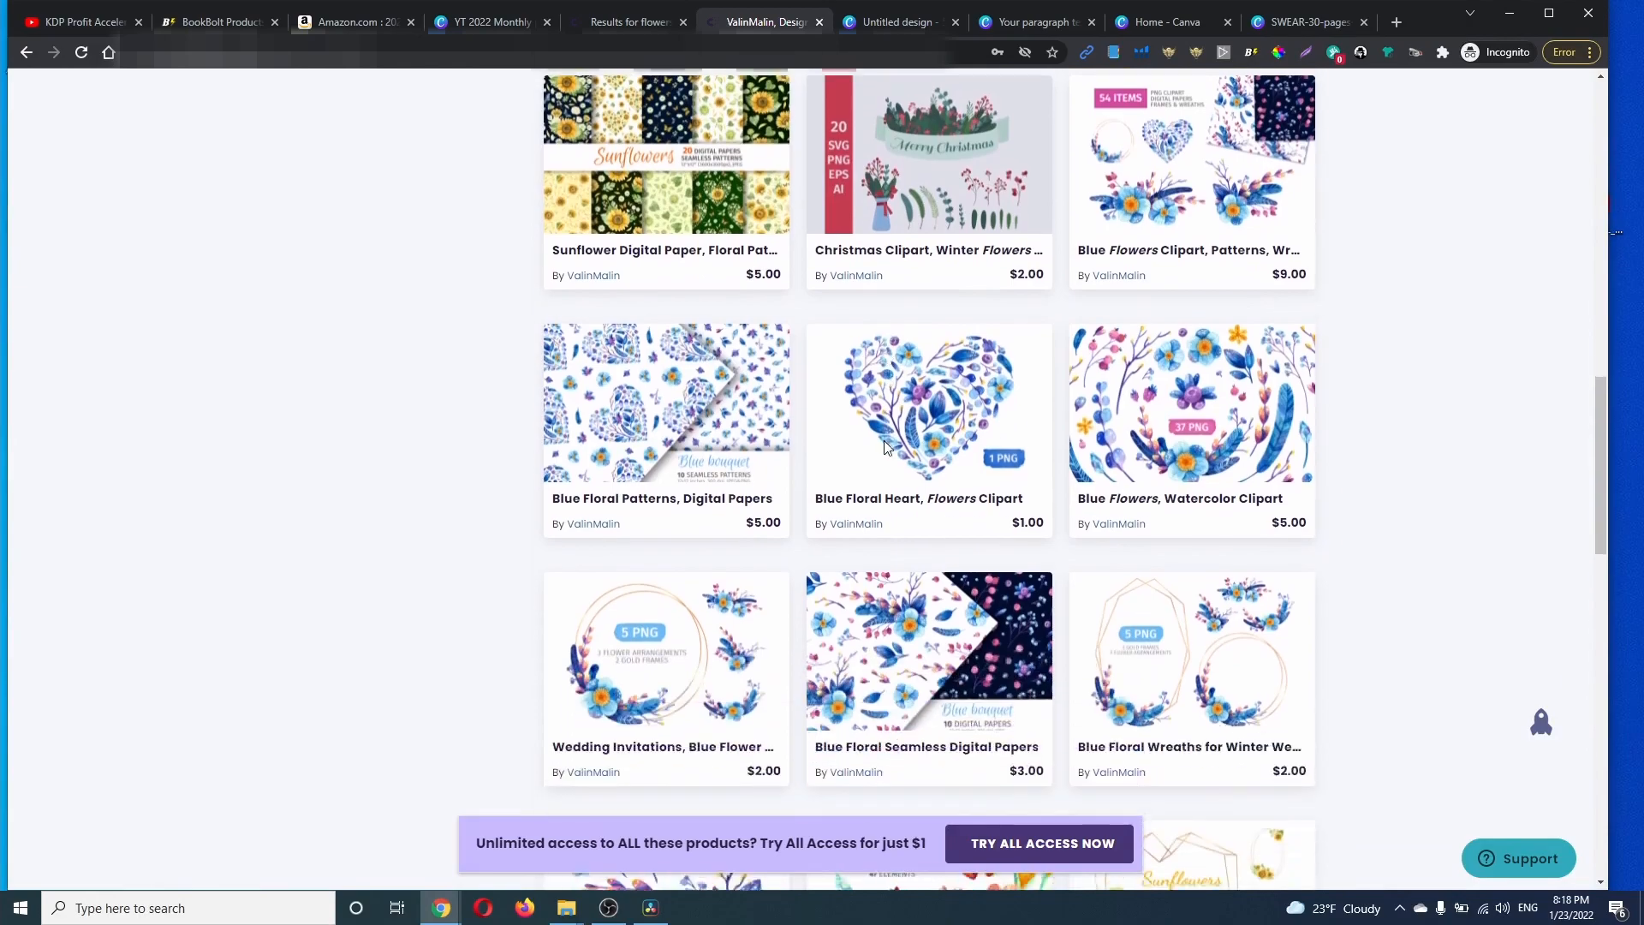
# Step: Switch to Canva and view the 5000px × 5000px floral pattern design and the 2022 Monthly Planner cover design
pyautogui.click(879, 26)
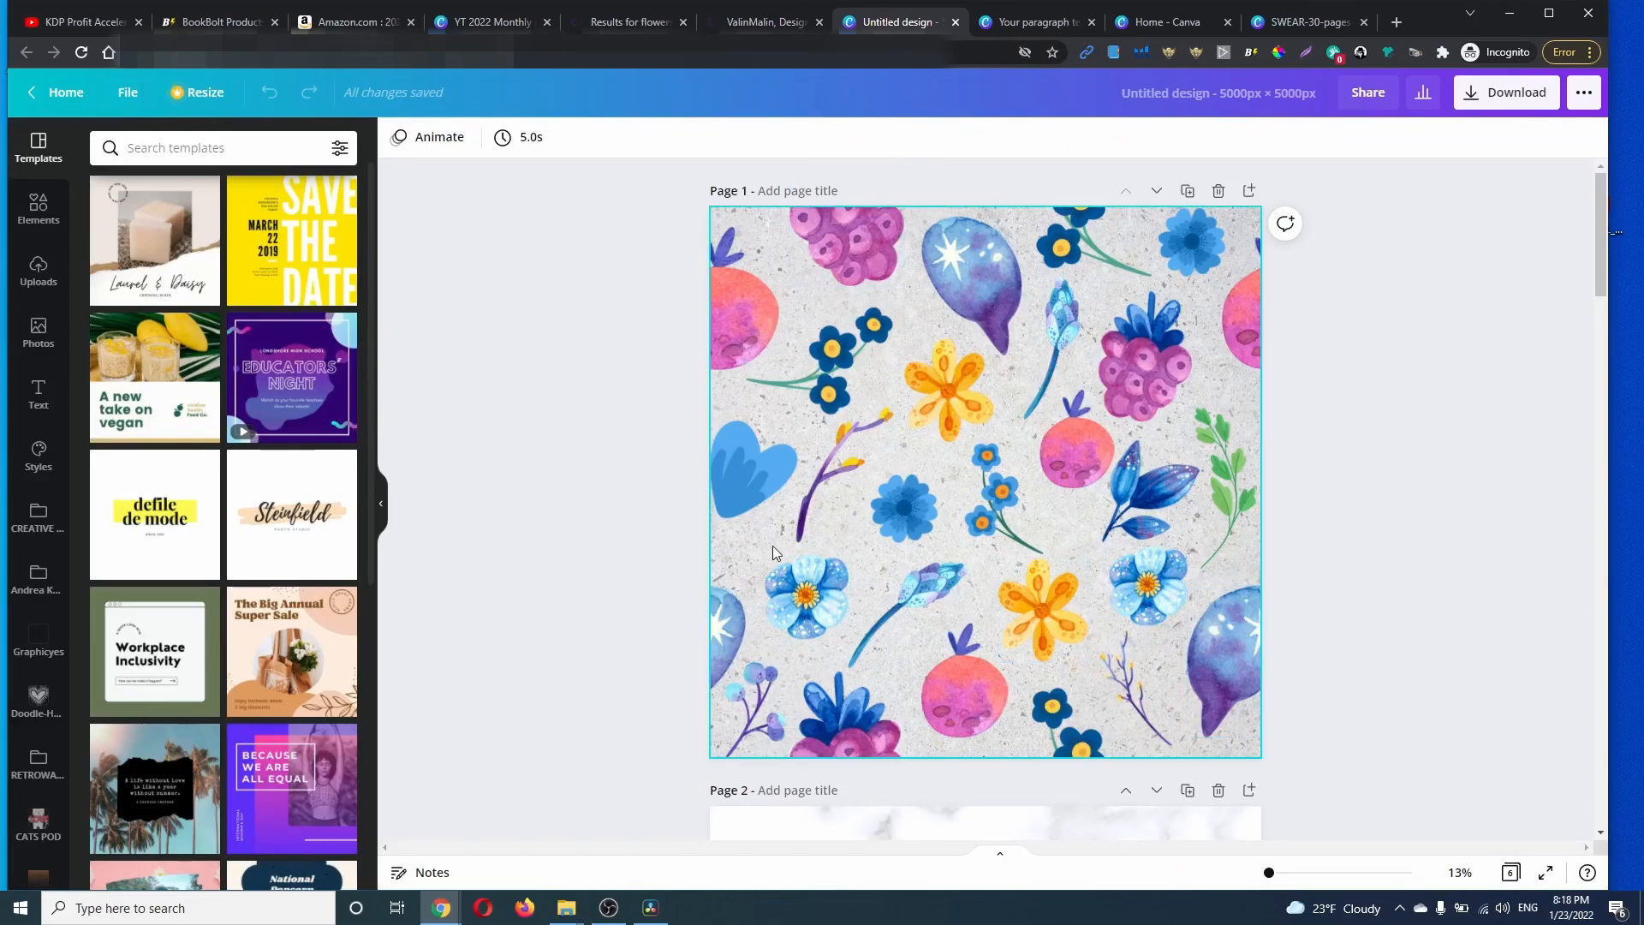
pyautogui.click(1019, 24)
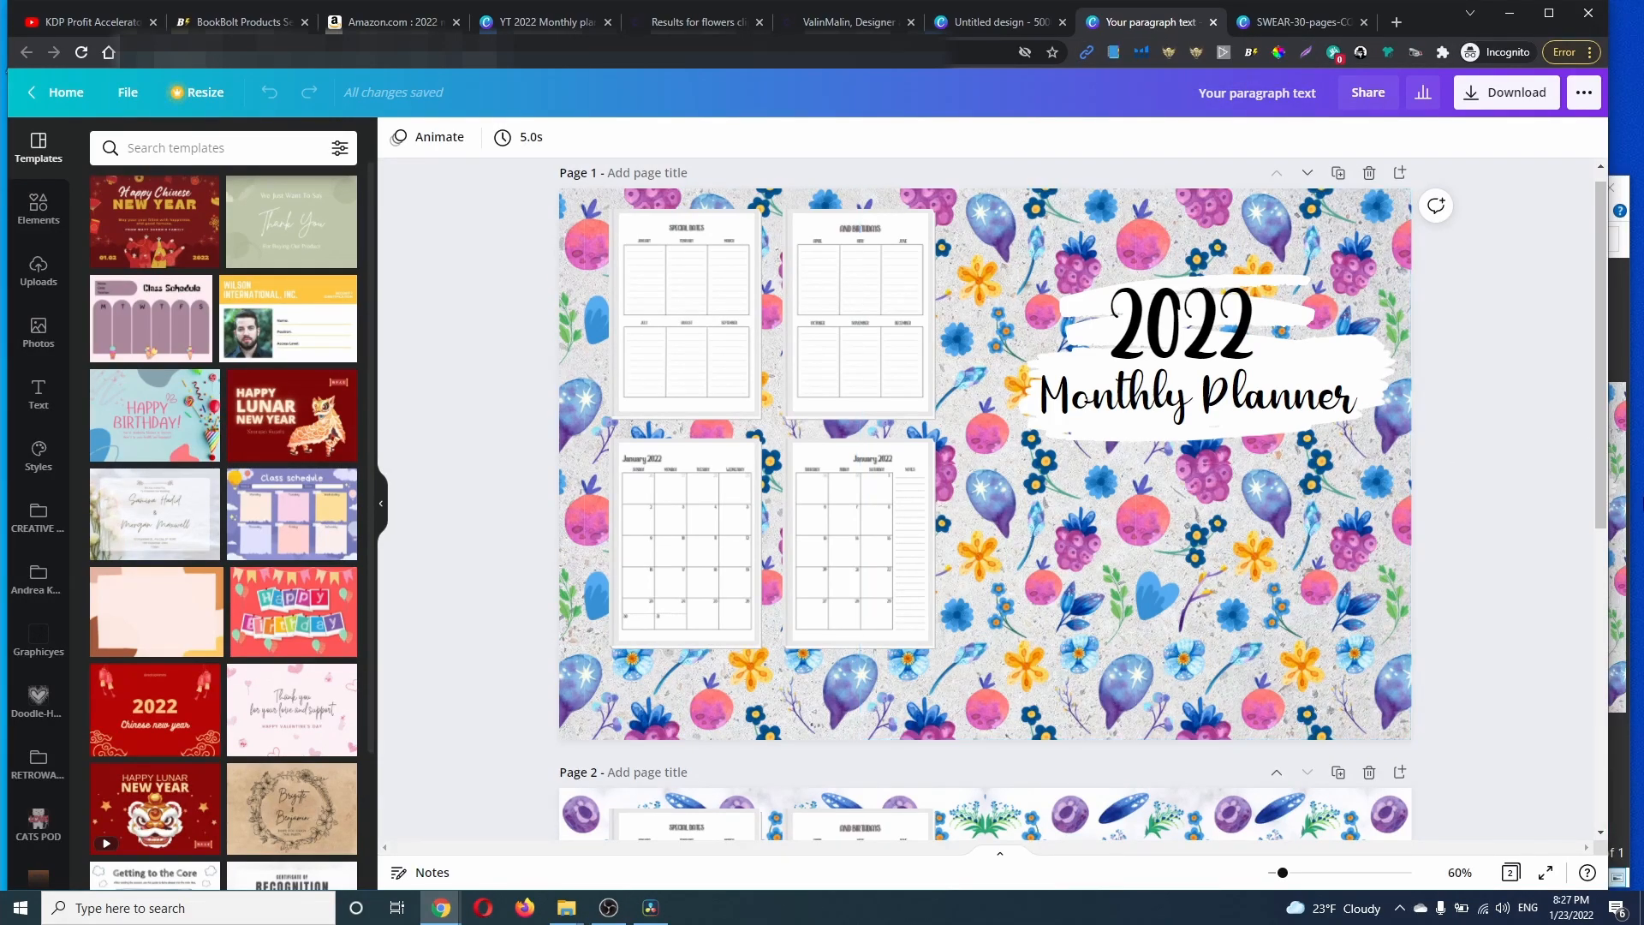
# Step: Bring up the 2022 Monthly Planner folder in File Explorer and preview the YT 2022 Monthly planner (8.5 x 11 in) PDF
pyautogui.click(1622, 495)
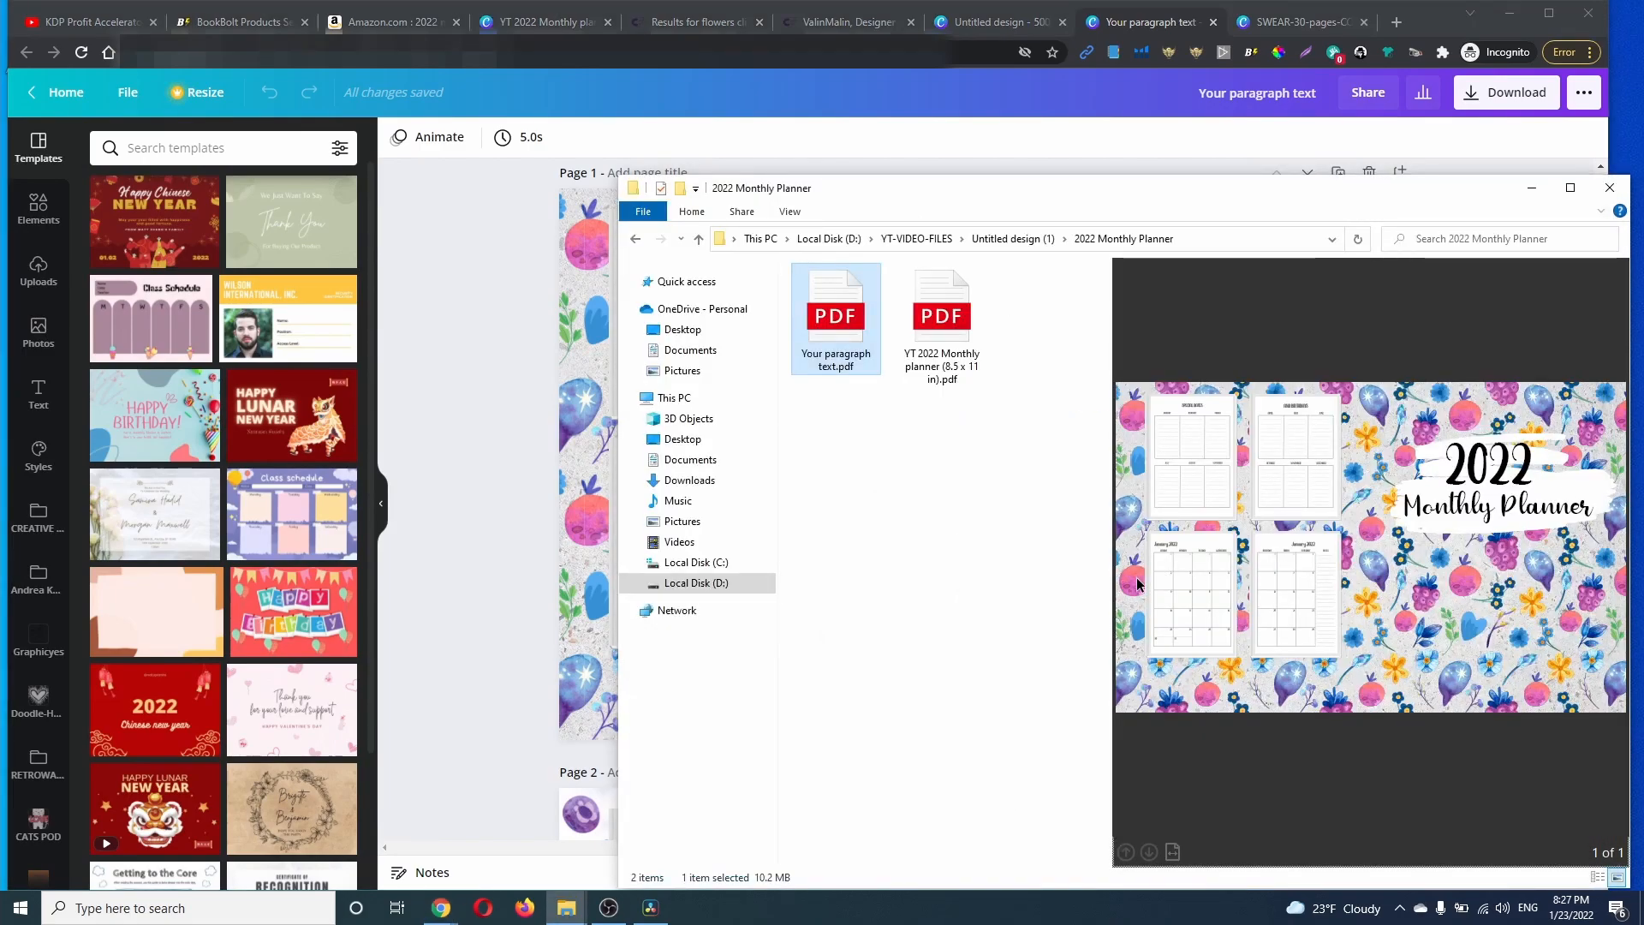
pyautogui.click(926, 352)
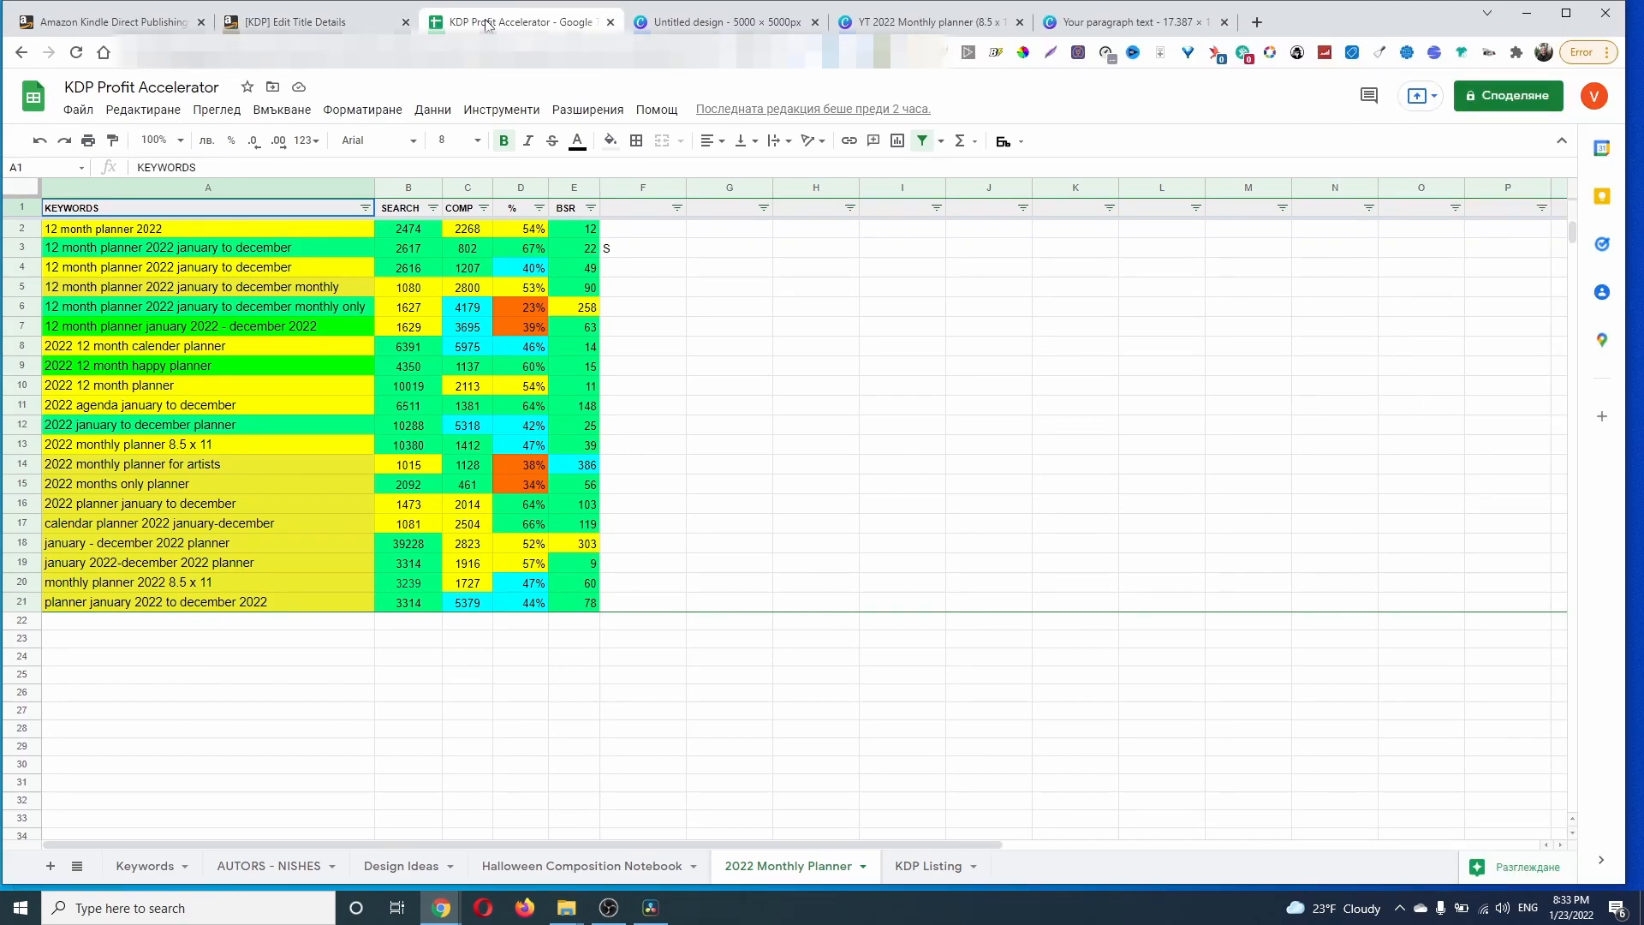
# Step: Switch to Kindle Direct Publishing and open the setup form for a new paperback title in a separate tab
pyautogui.click(115, 25)
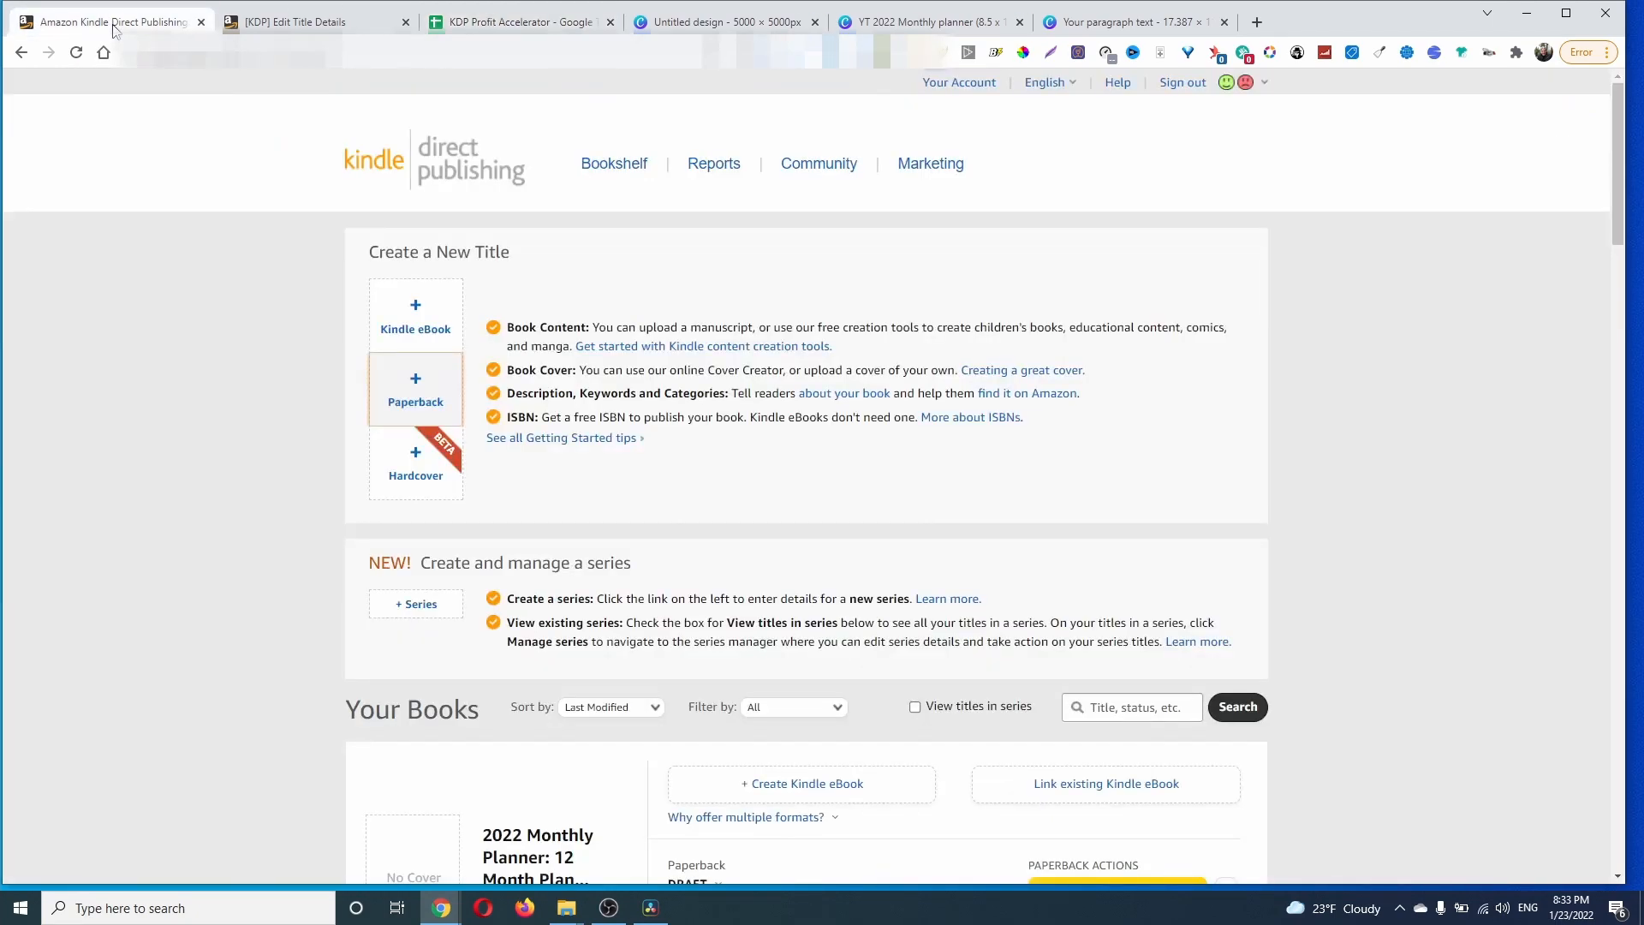
pyautogui.middleClick(413, 406)
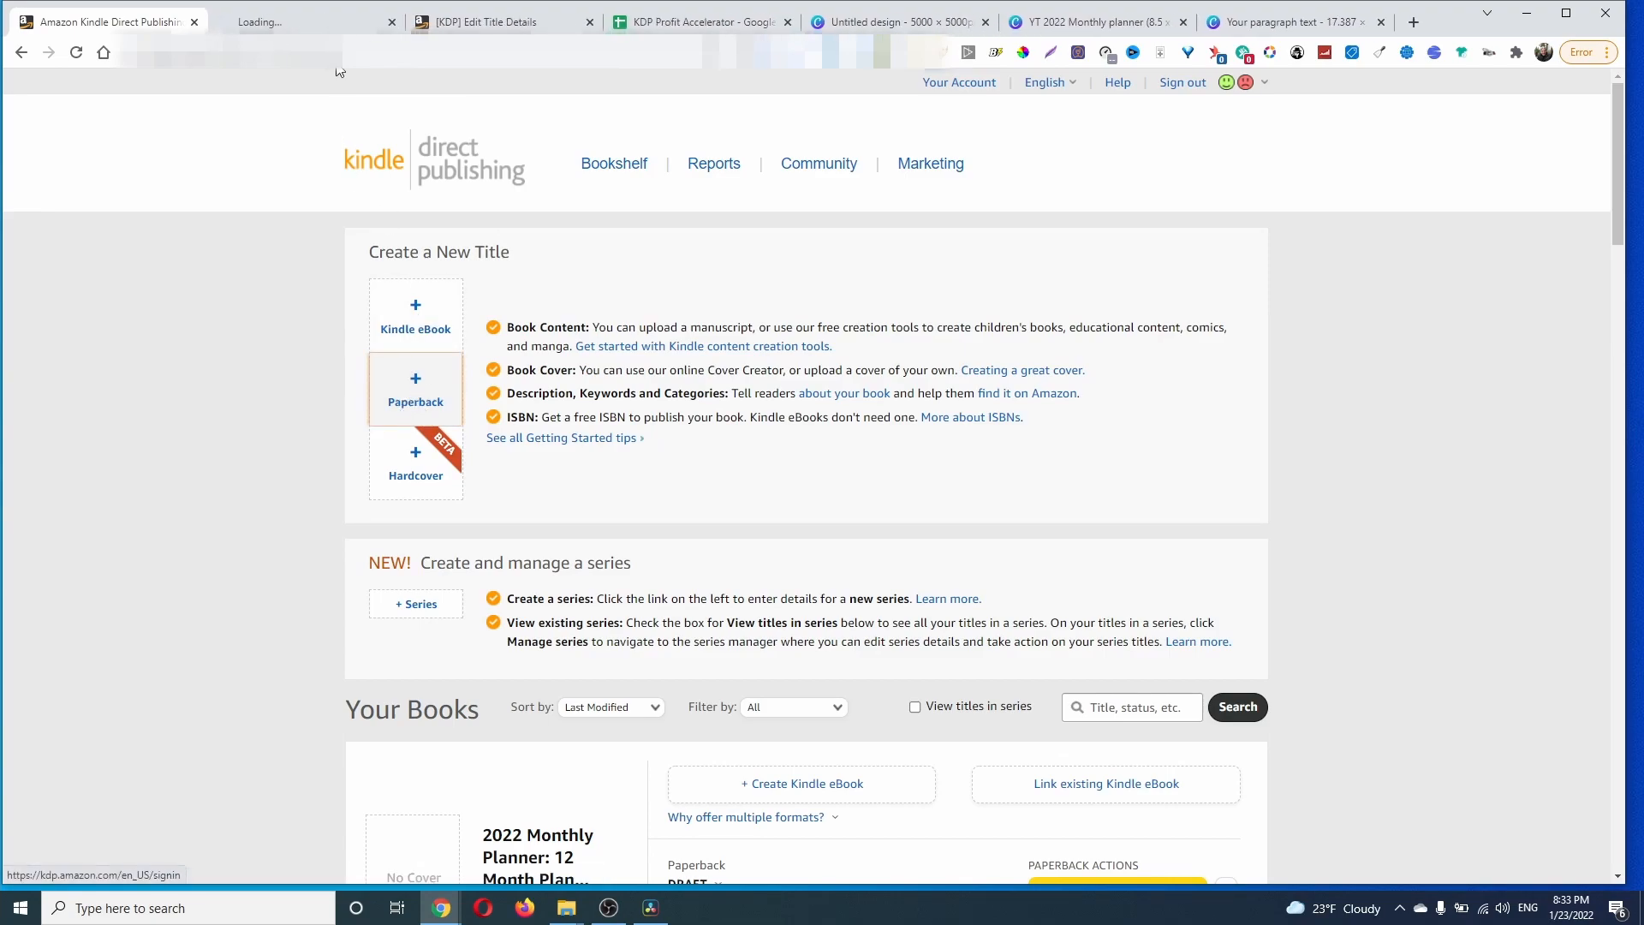
pyautogui.click(313, 25)
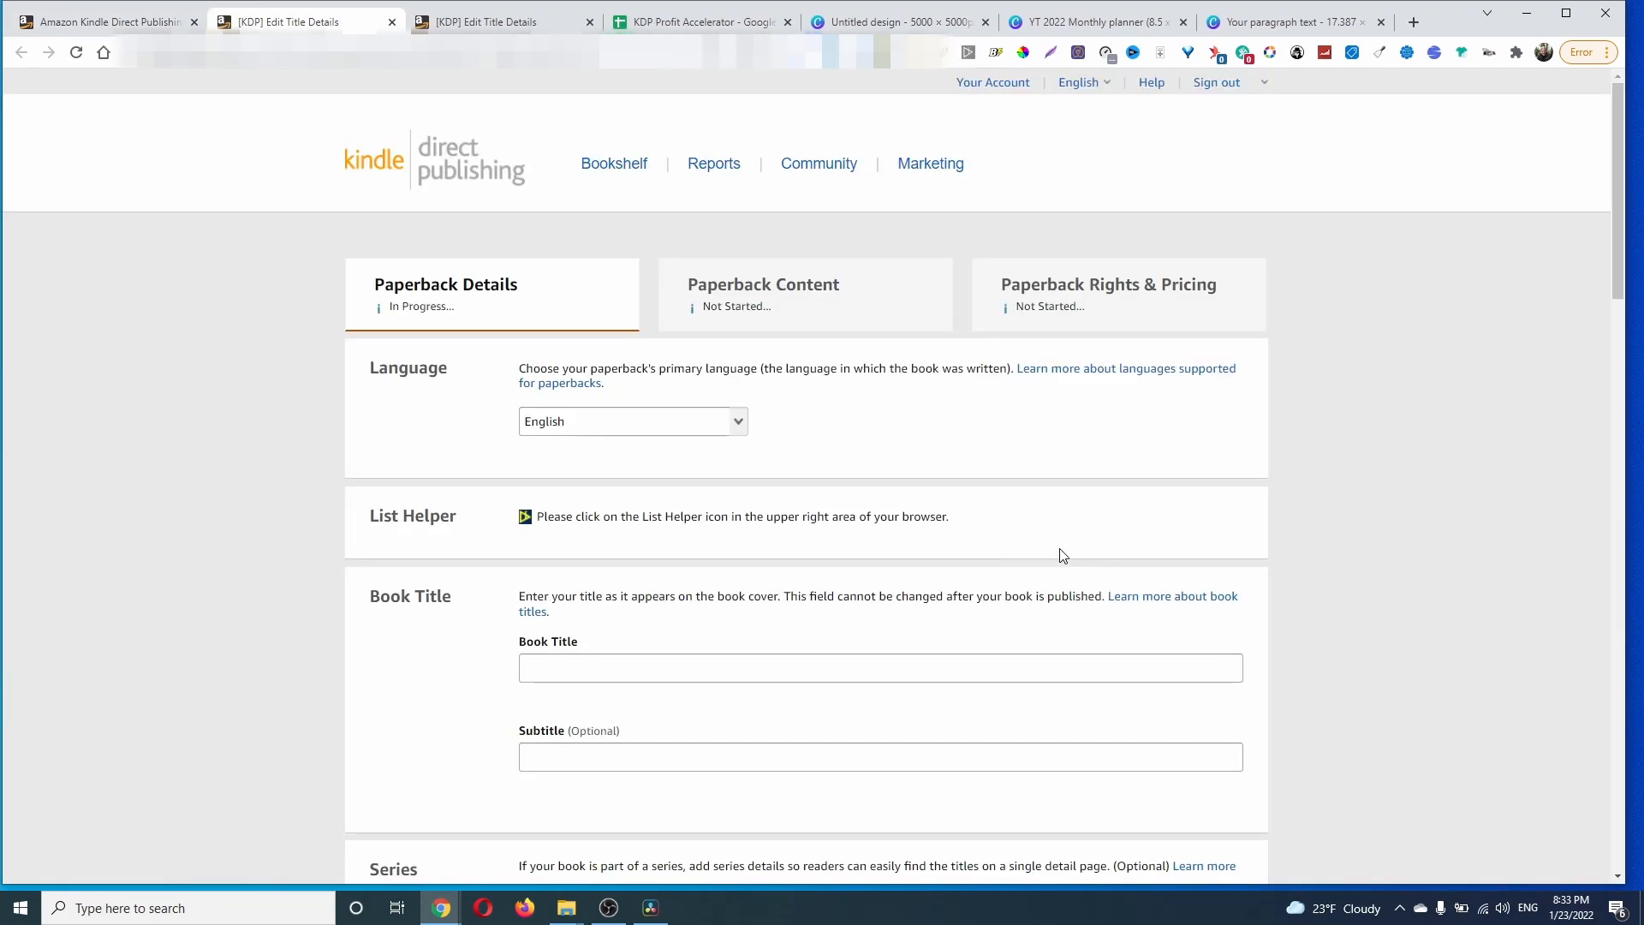
# Step: Examine the blank paperback details form, from title and author through description, keywords and categories to adult content
pyautogui.scroll(-3, 1062, 548)
pyautogui.scroll(-4, 1068, 485)
pyautogui.scroll(4, 1068, 485)
pyautogui.scroll(-6, 1068, 485)
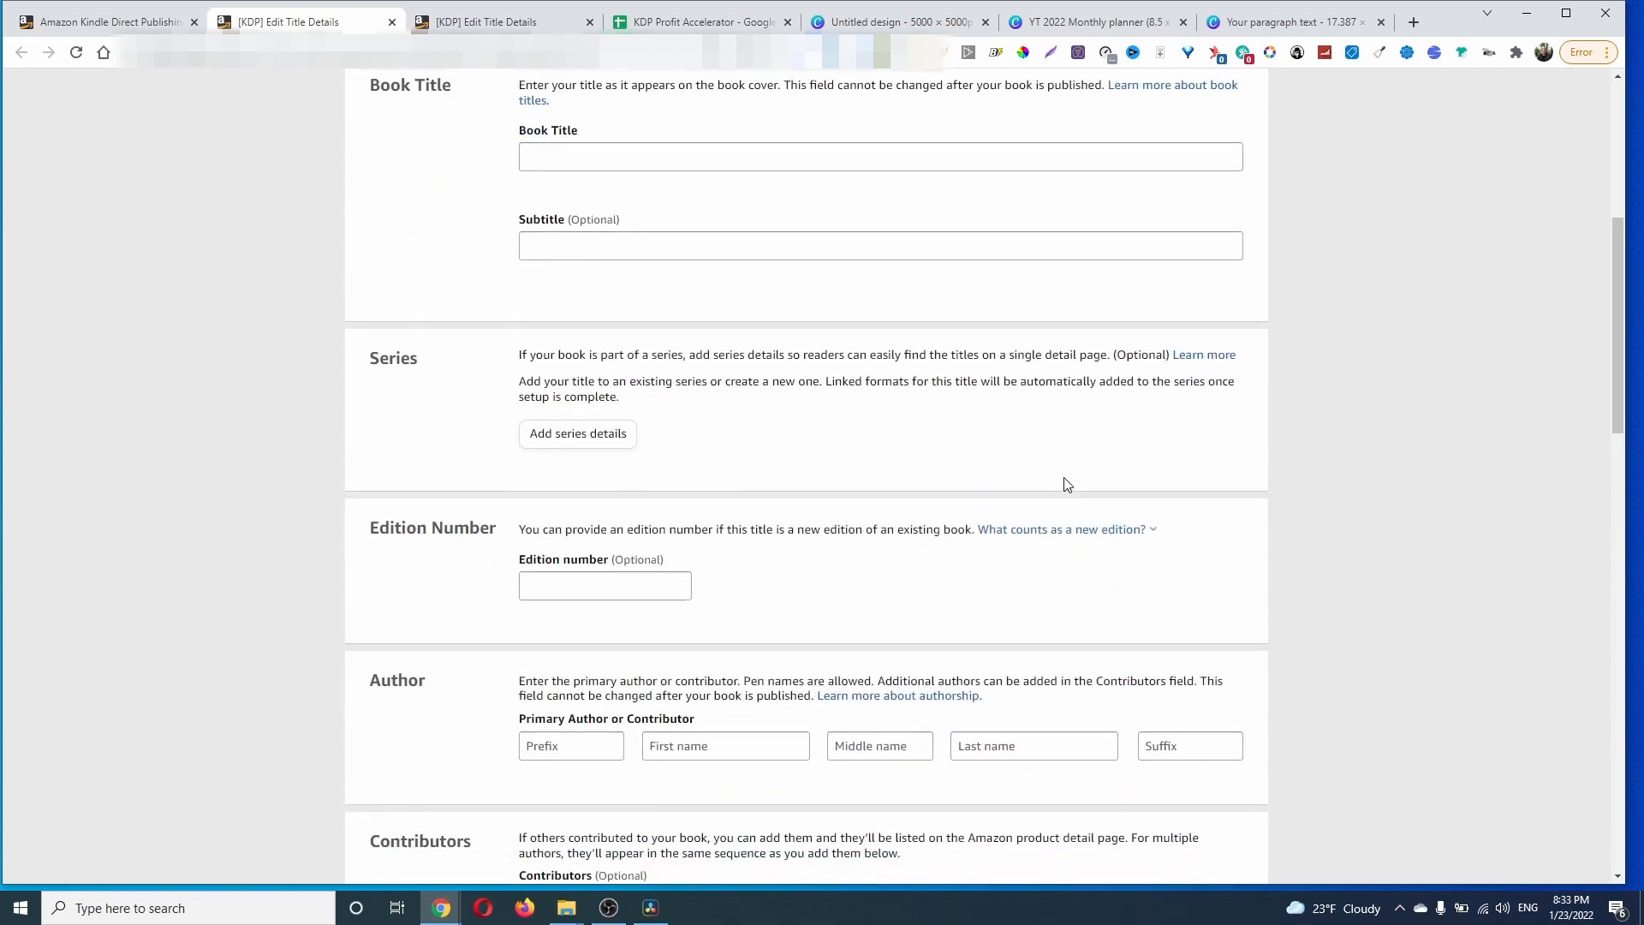
pyautogui.scroll(-2, 1067, 480)
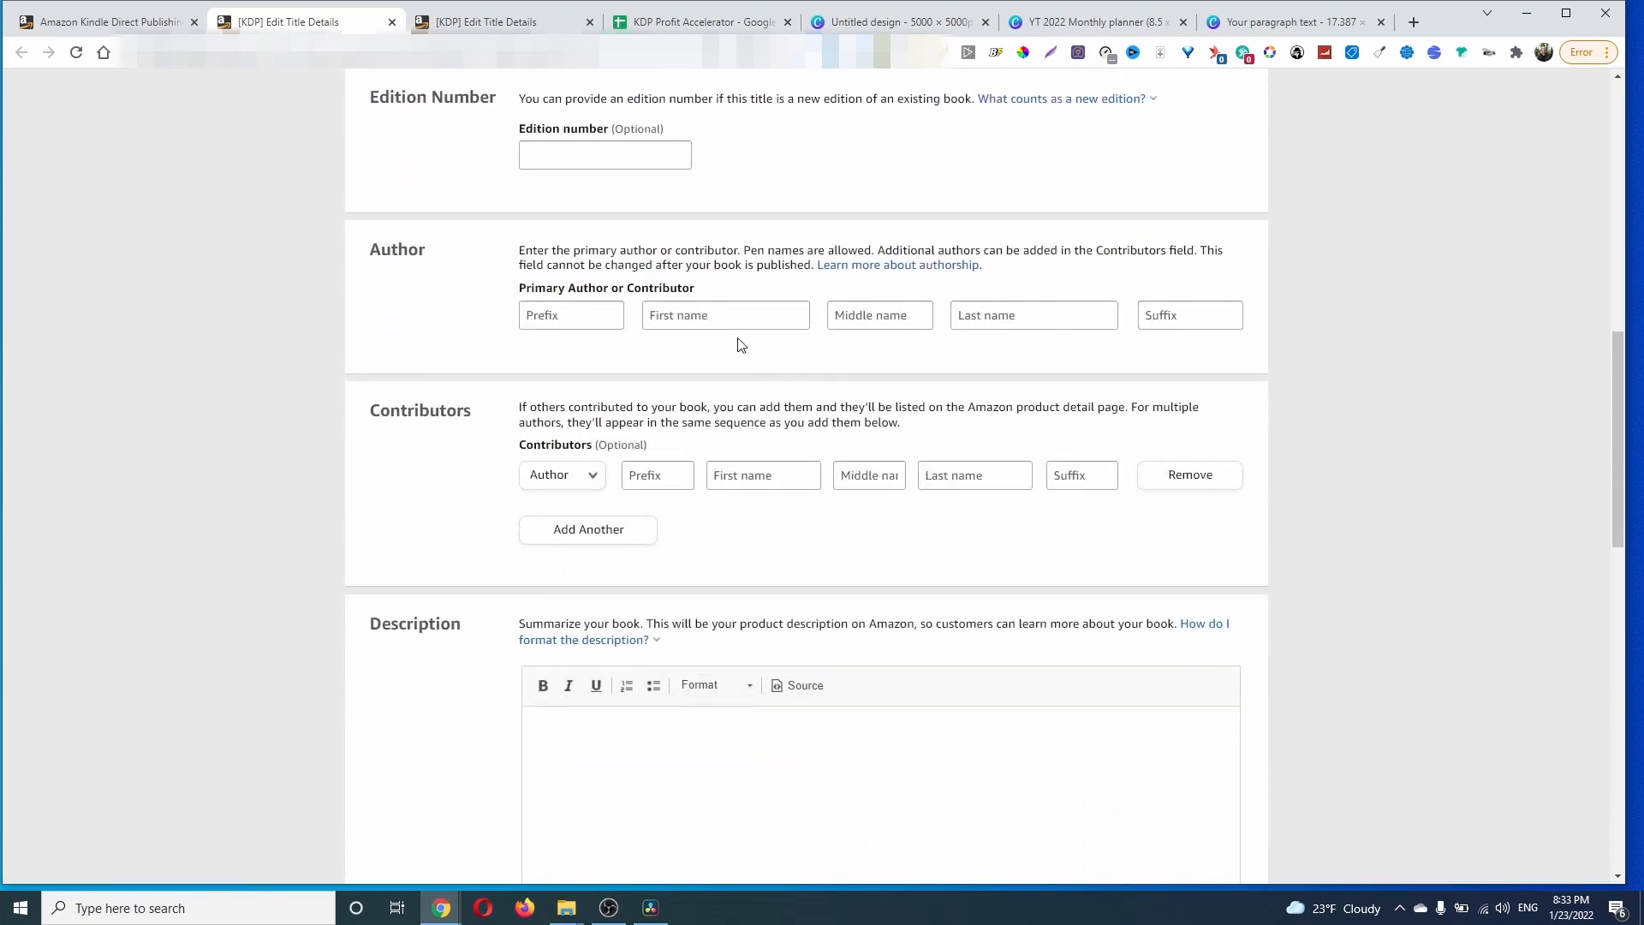
pyautogui.scroll(-3, 961, 700)
pyautogui.scroll(-6, 879, 568)
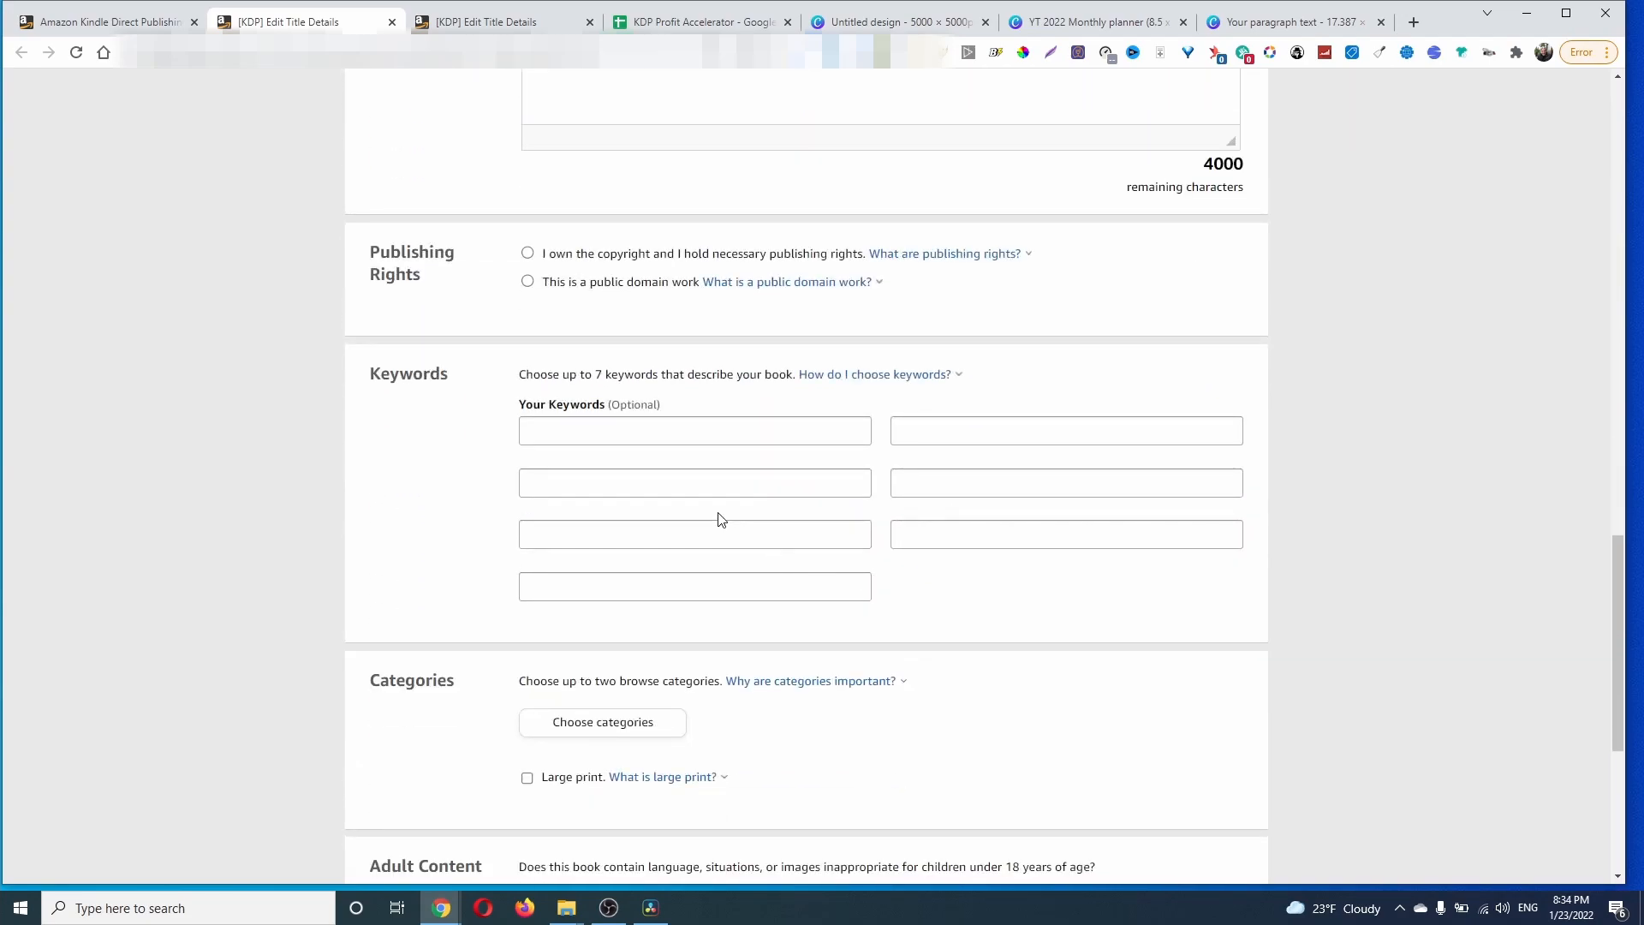
pyautogui.scroll(-5, 719, 518)
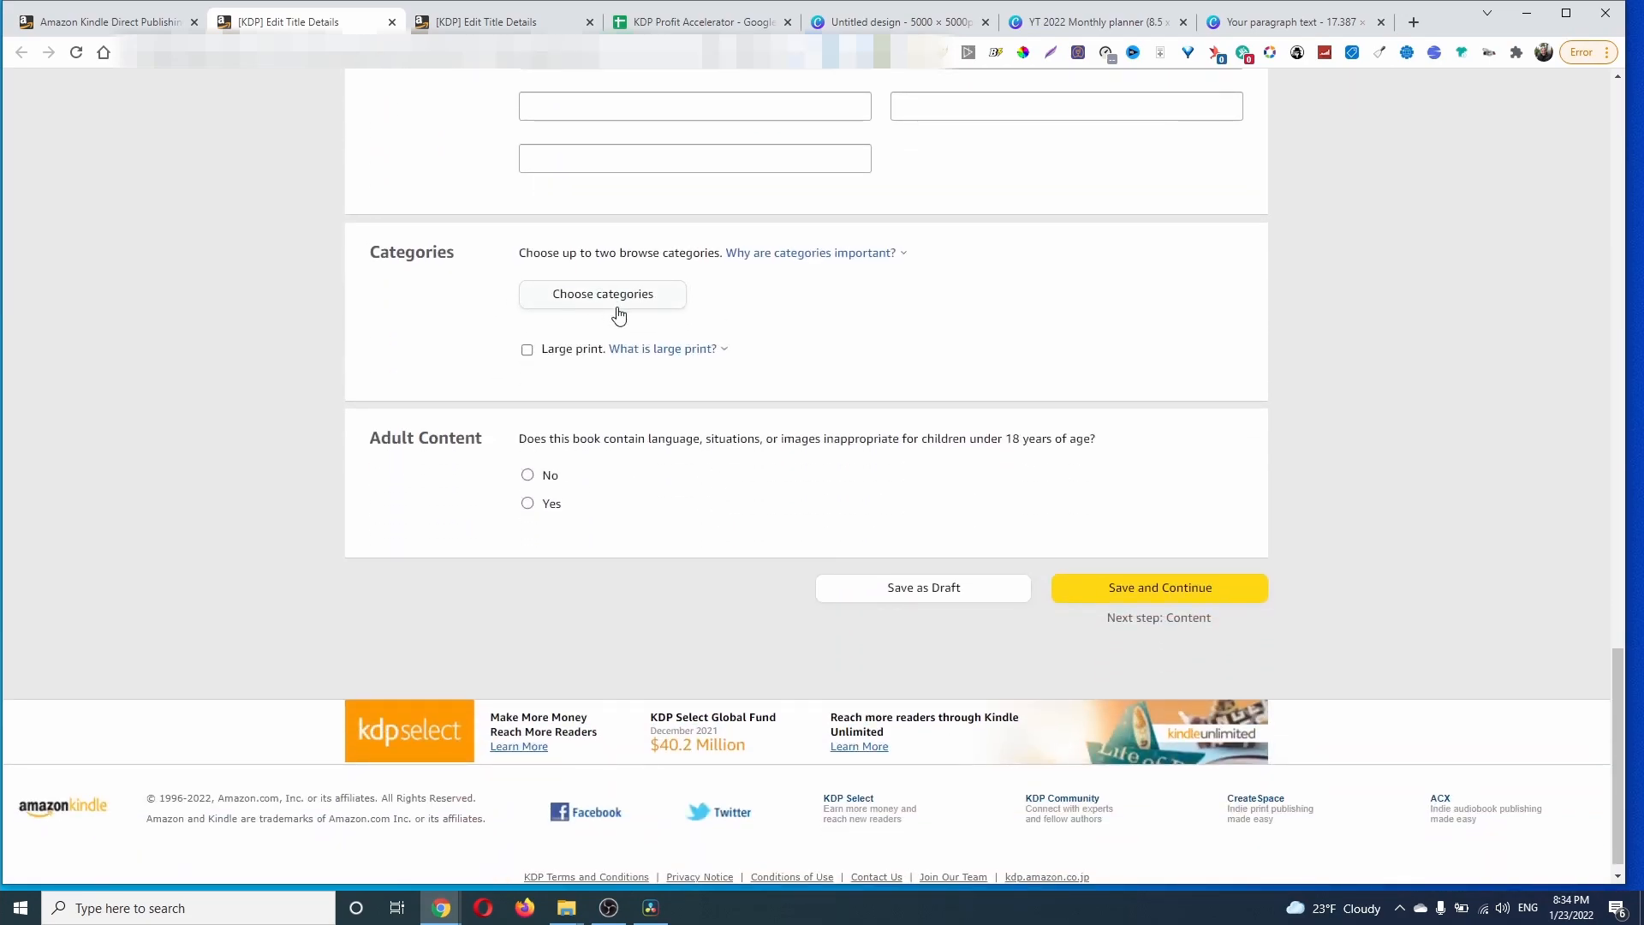
# Step: Move the filled-in title details tab ahead of the blank form's tab and view its book title and subtitle
pyautogui.click(502, 24)
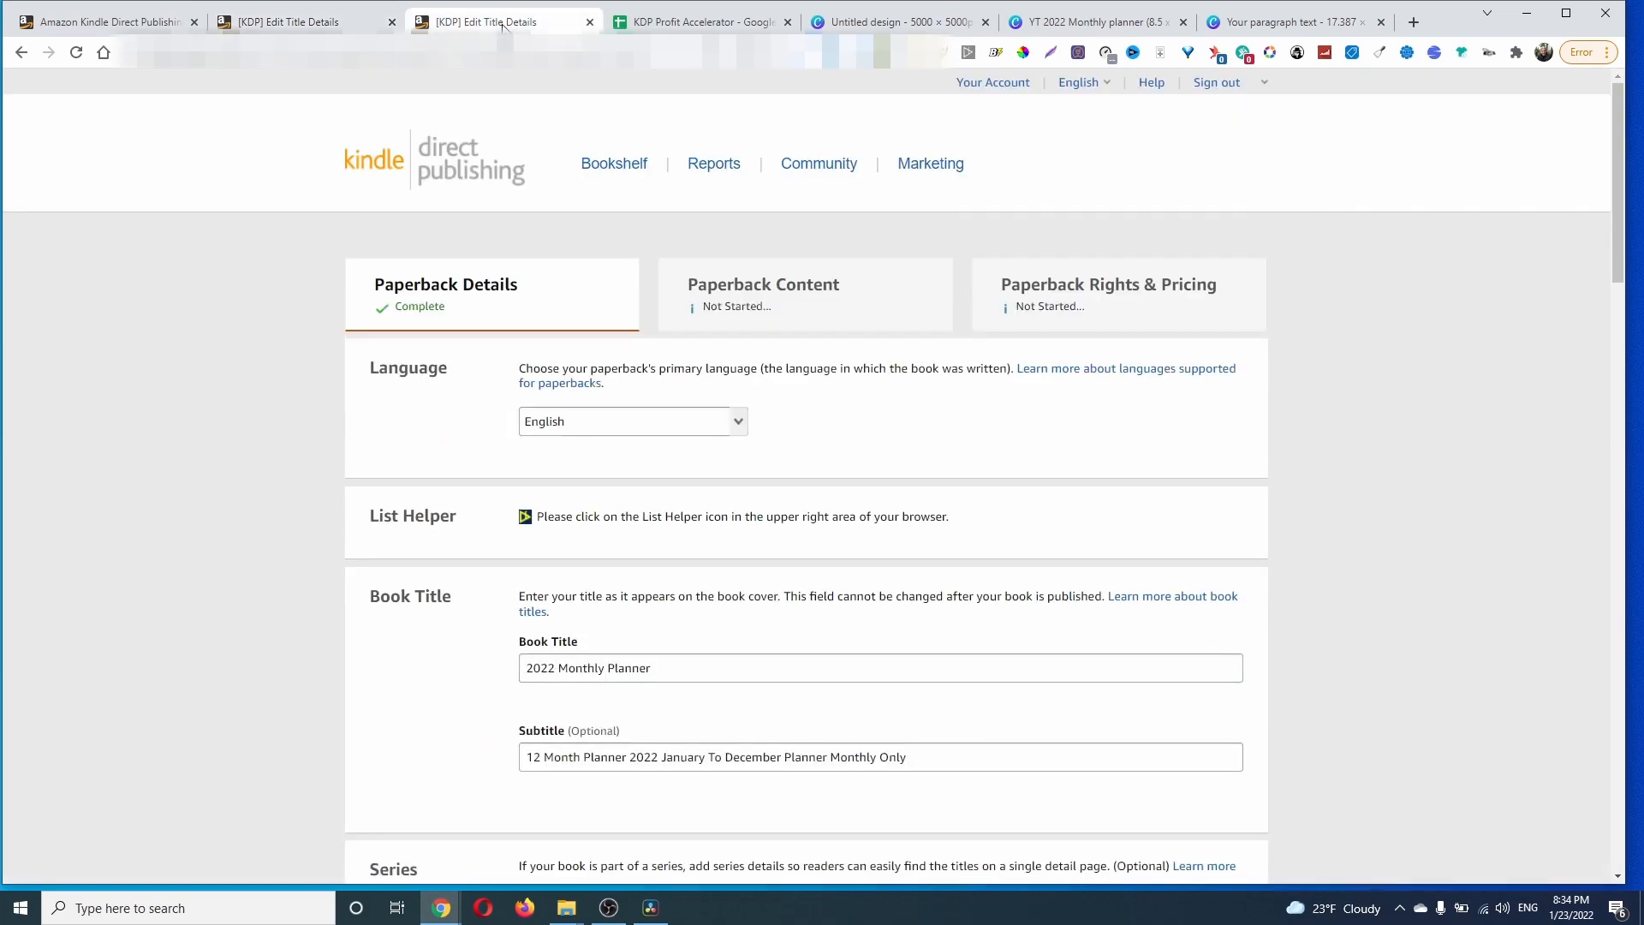
pyautogui.moveTo(502, 24); pyautogui.dragTo(299, 24)
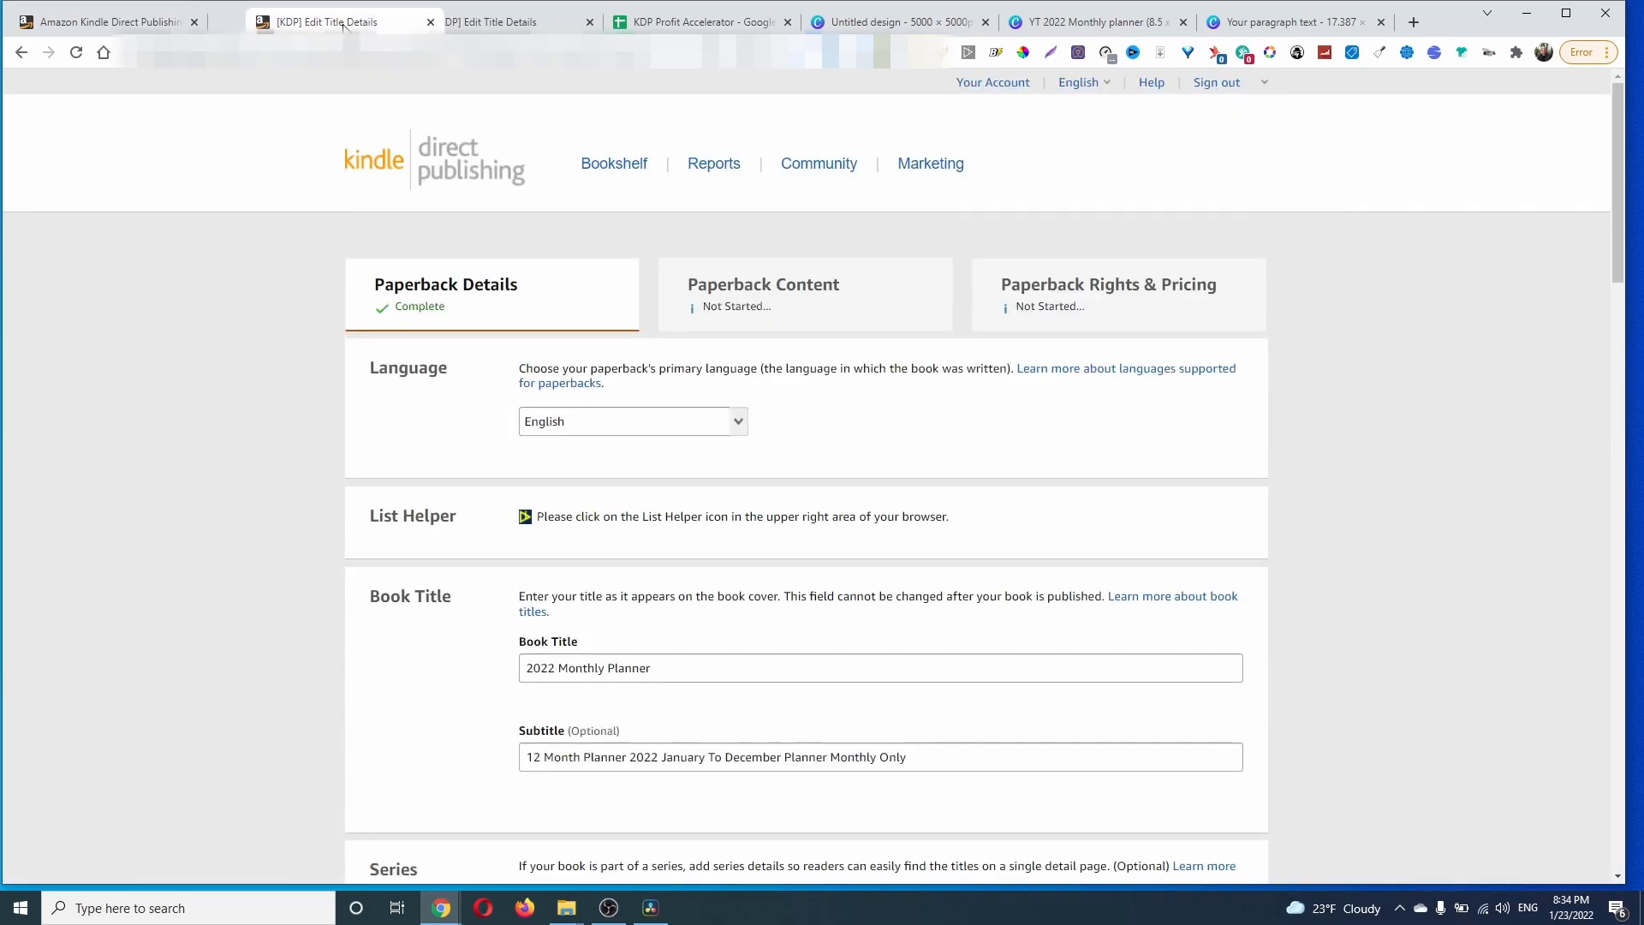
pyautogui.scroll(-3, 965, 355)
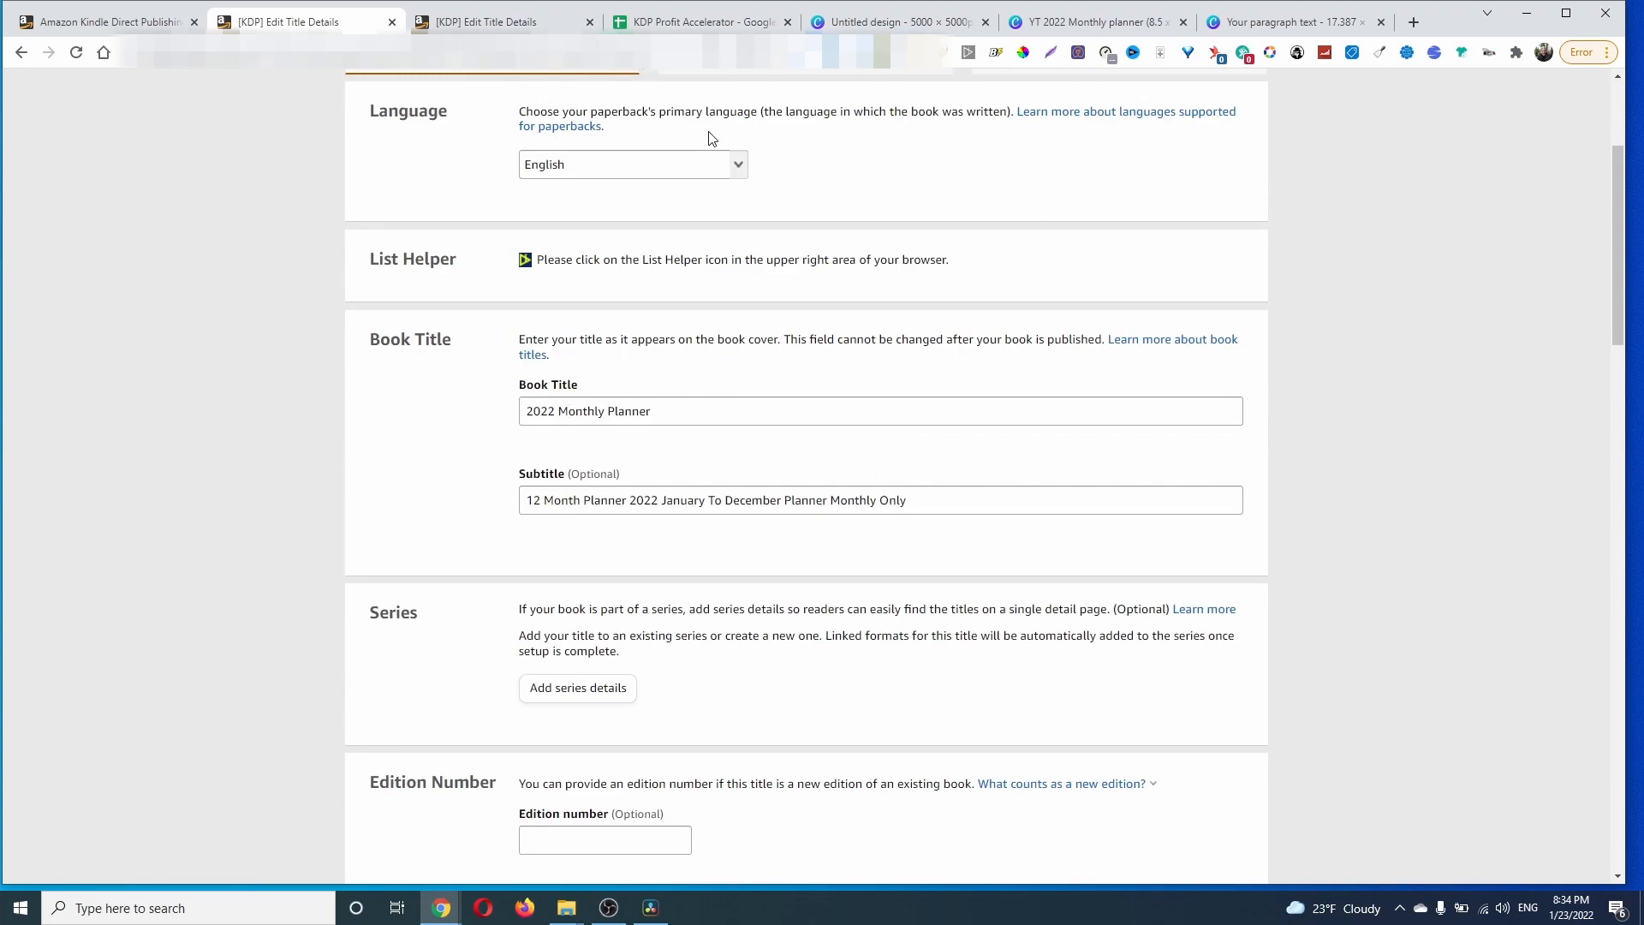
# Step: Consult the 2022 Monthly Planner keyword sheet, close the blank paperback form's tab and return to the filled-in title details
pyautogui.click(695, 23)
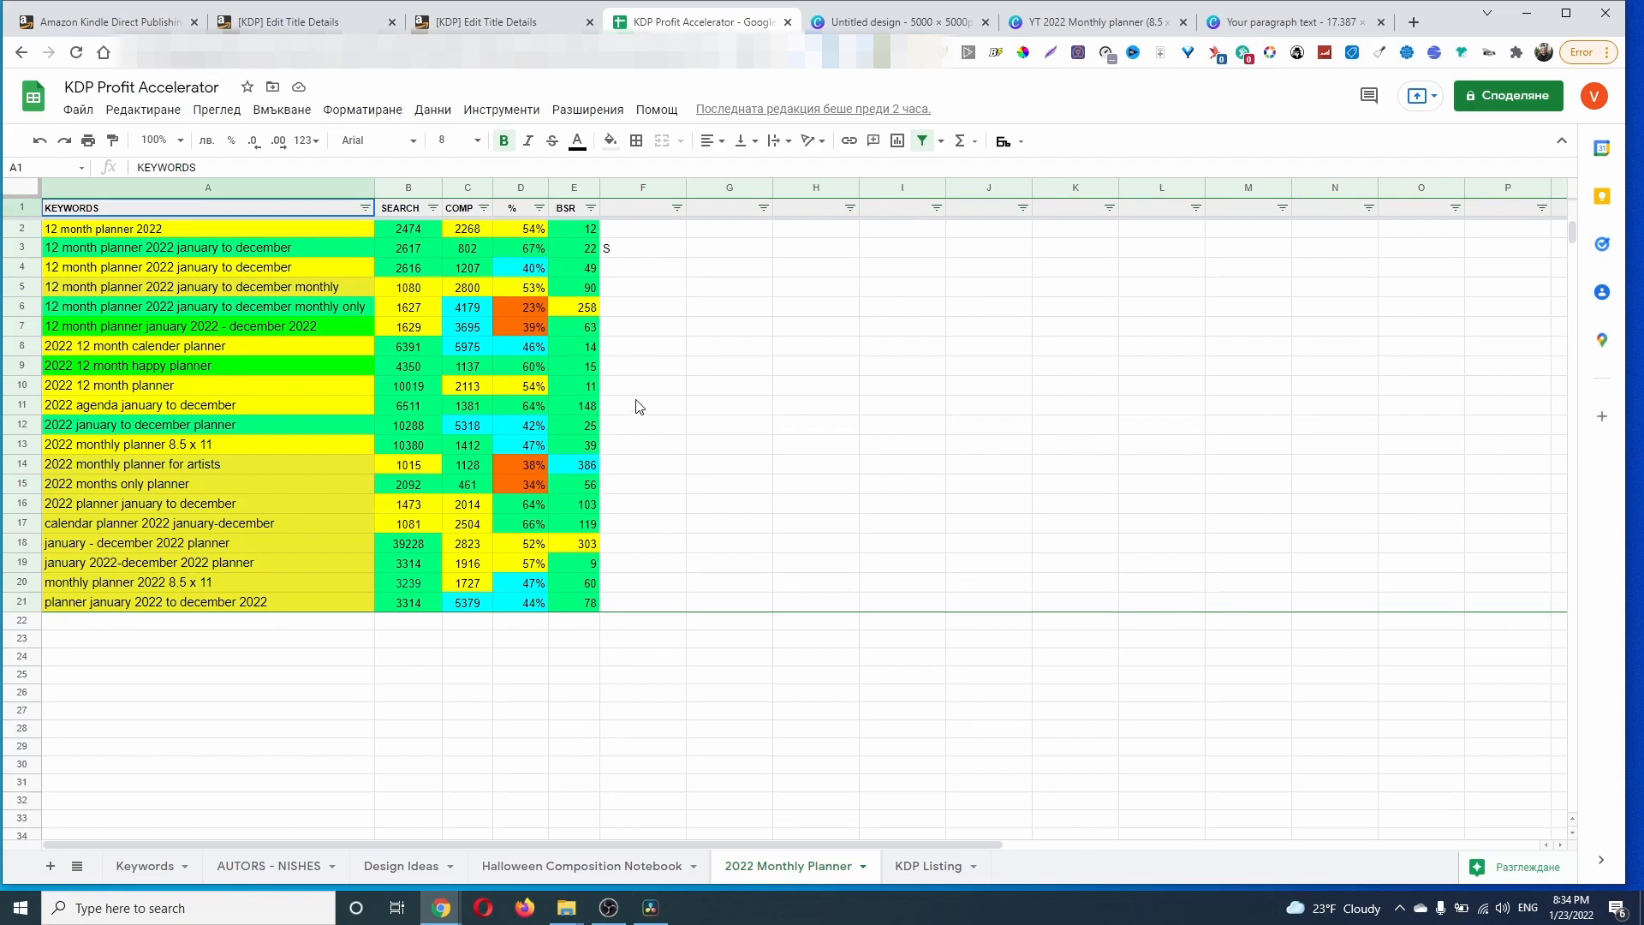
pyautogui.click(506, 30)
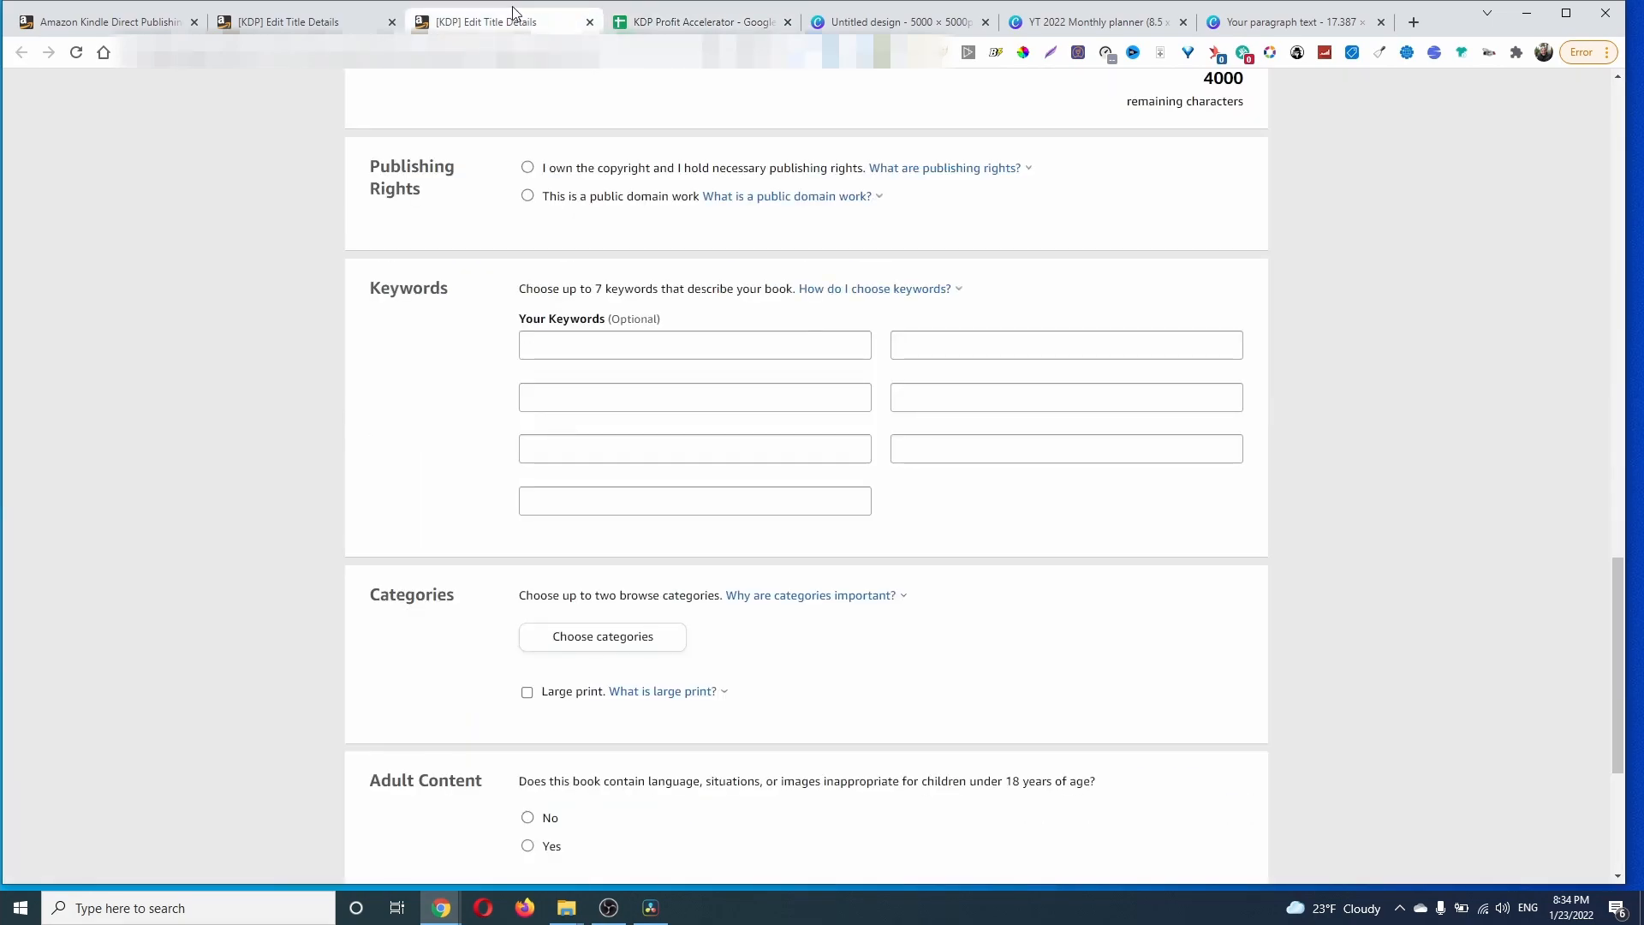
pyautogui.click(590, 21)
pyautogui.click(313, 21)
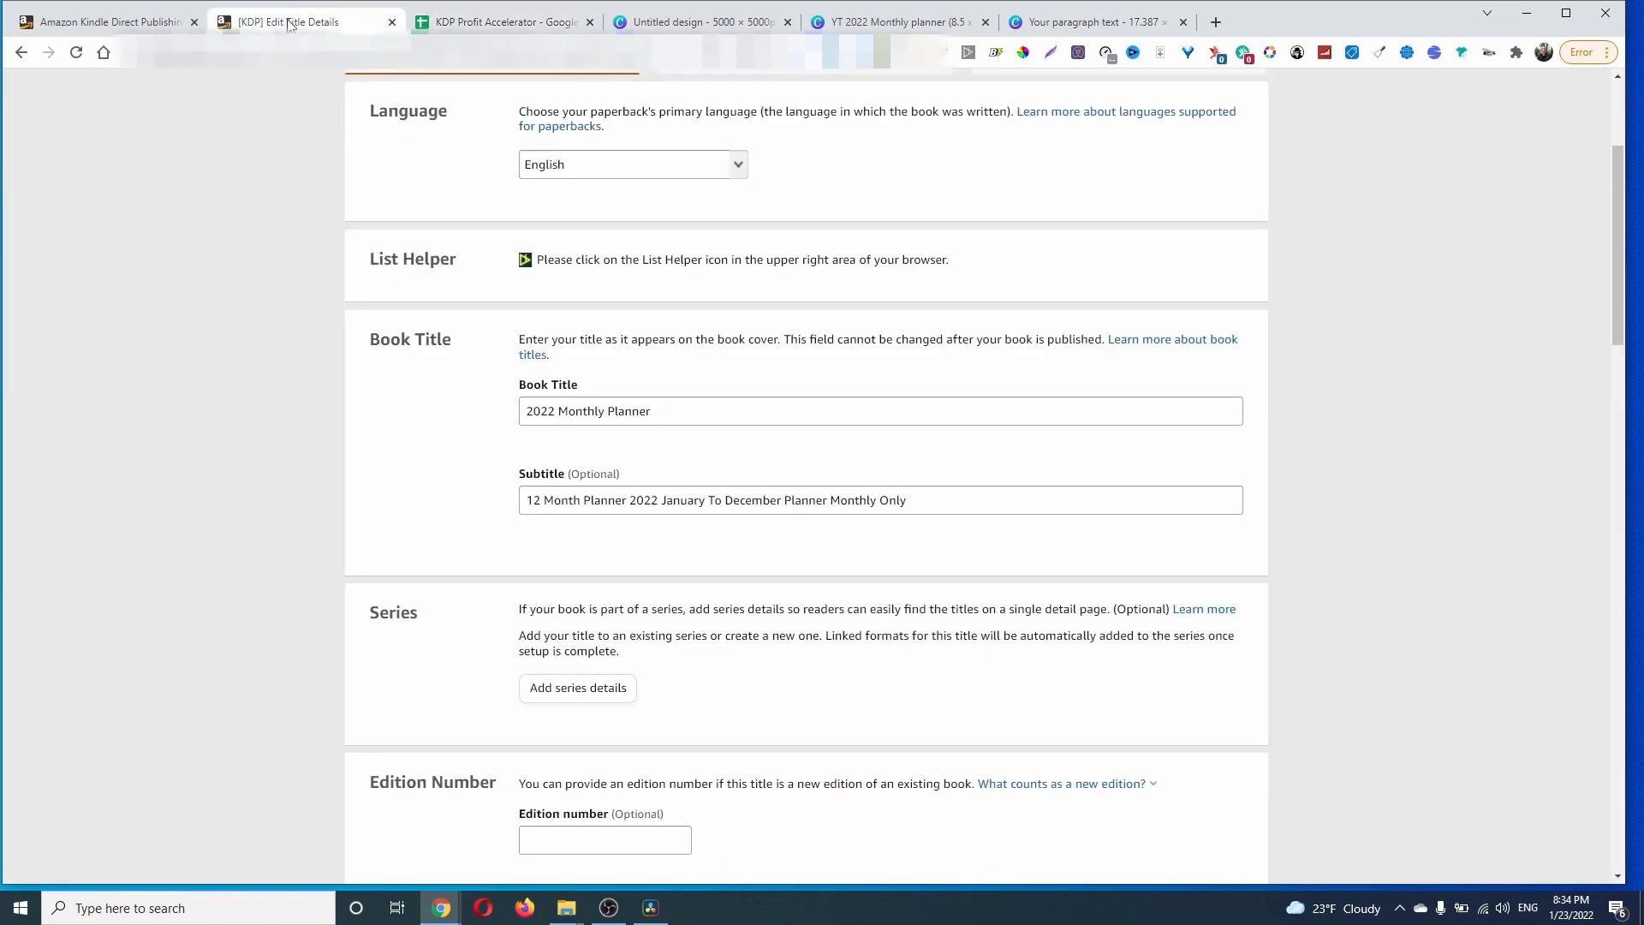
# Step: Remove the second "Planner" from the book's subtitle and append "Cute Flower Pattern Design" after "Monthly Only"
pyautogui.scroll(-2, 975, 448)
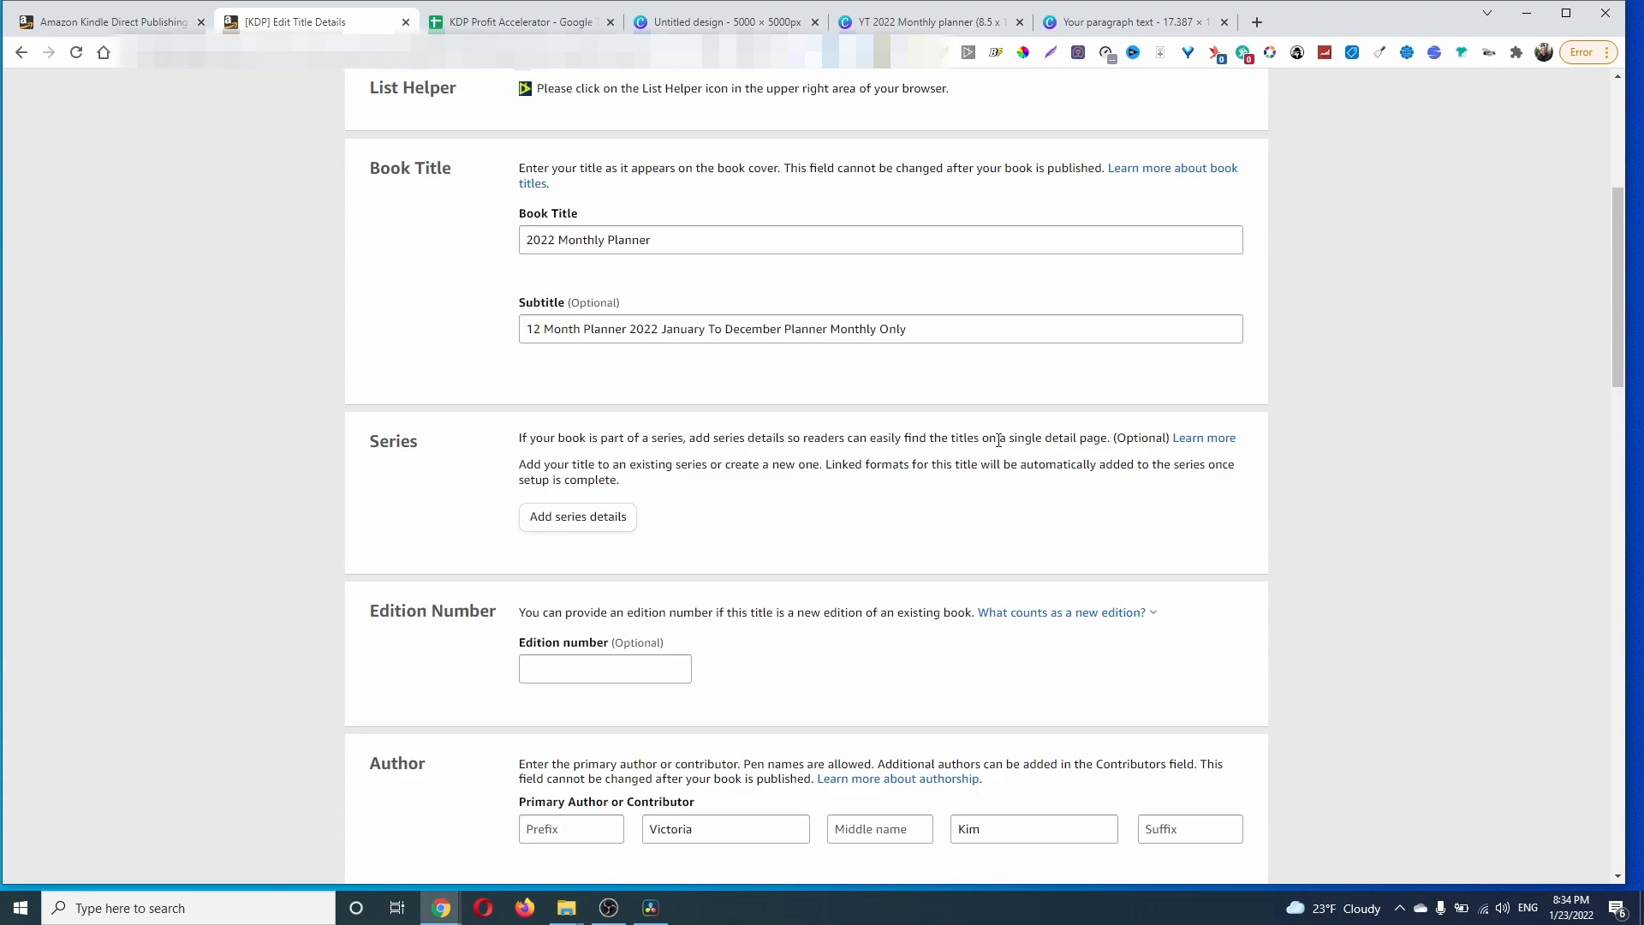
pyautogui.doubleClick(799, 328)
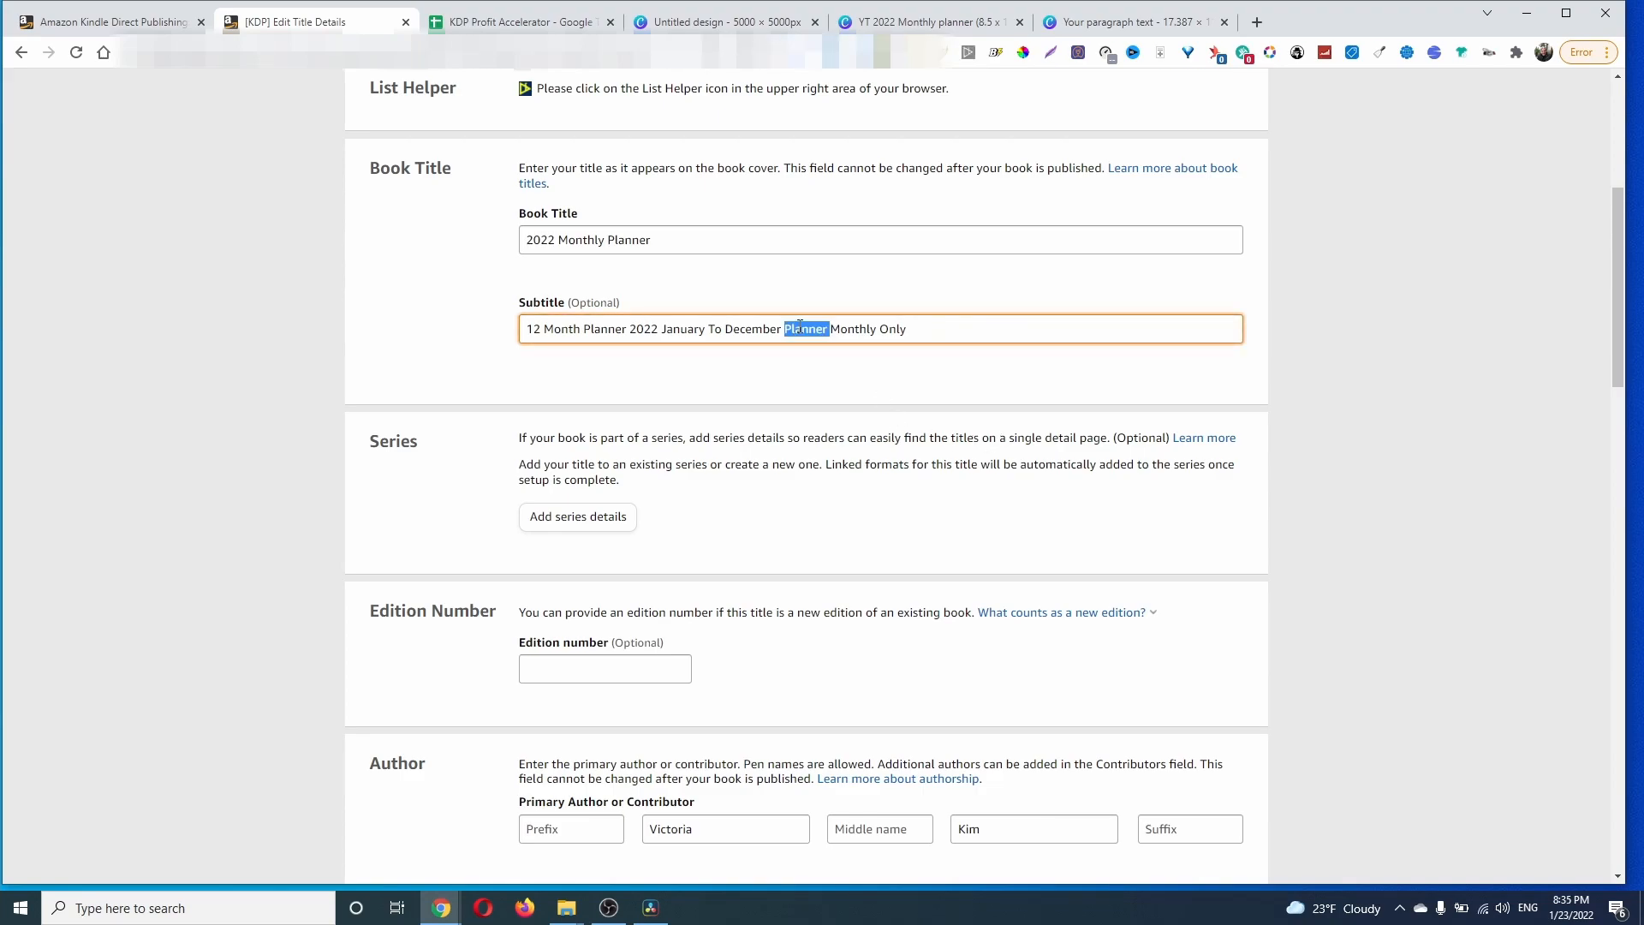
pyautogui.press('BackSpace')
pyautogui.click(887, 324)
pyautogui.write('C')
pyautogui.write('ute')
pyautogui.write(' Flower')
pyautogui.write('s')
pyautogui.write('Patt')
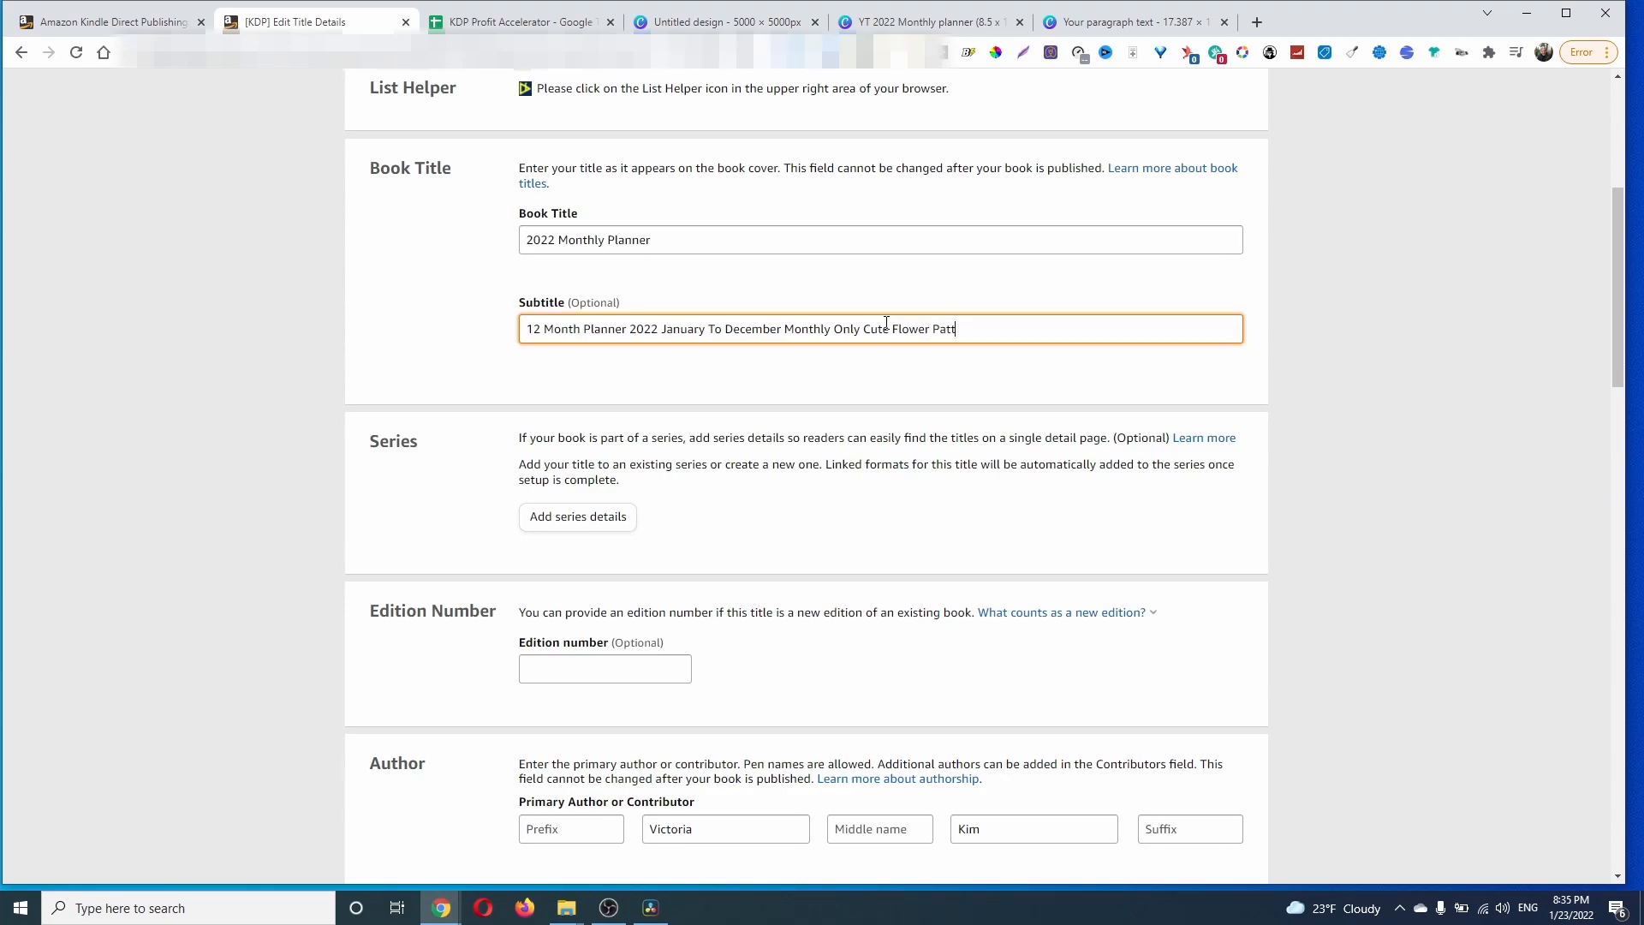
pyautogui.write('ern De')
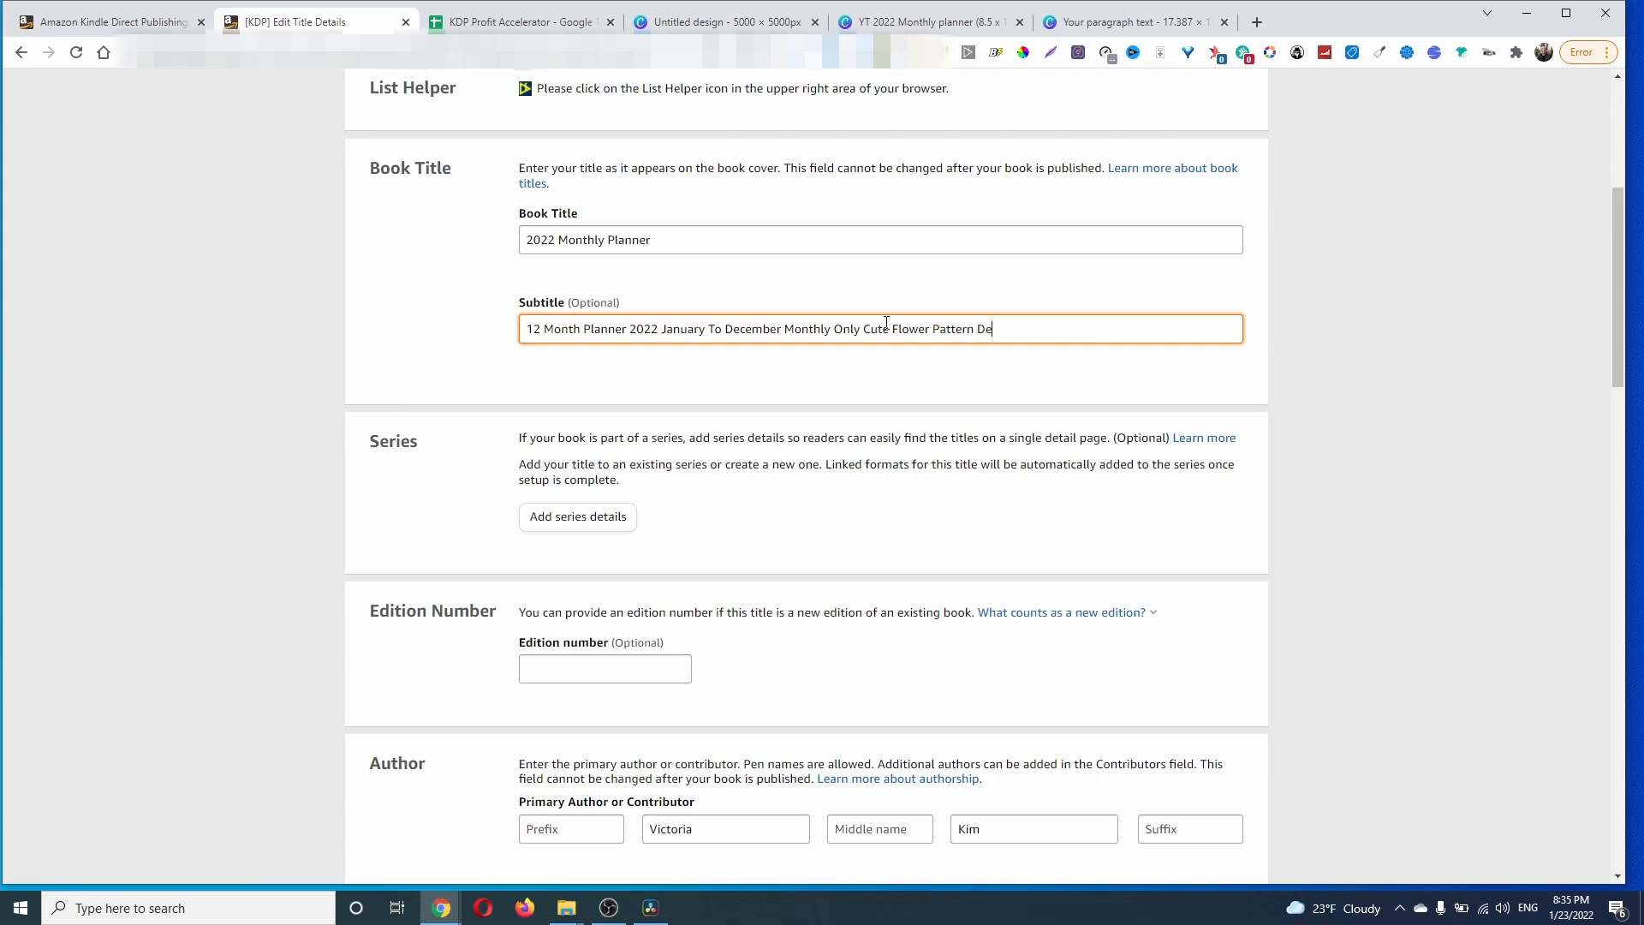
pyautogui.write('sing')
pyautogui.press('BackSpace')
pyautogui.press('BackSpace')
pyautogui.write('gn')
# Step: Review the filled-in author, description, publishing rights, keywords, categories and adult content sections of the paperback details
pyautogui.scroll(-1, 1217, 454)
pyautogui.scroll(-5, 1217, 454)
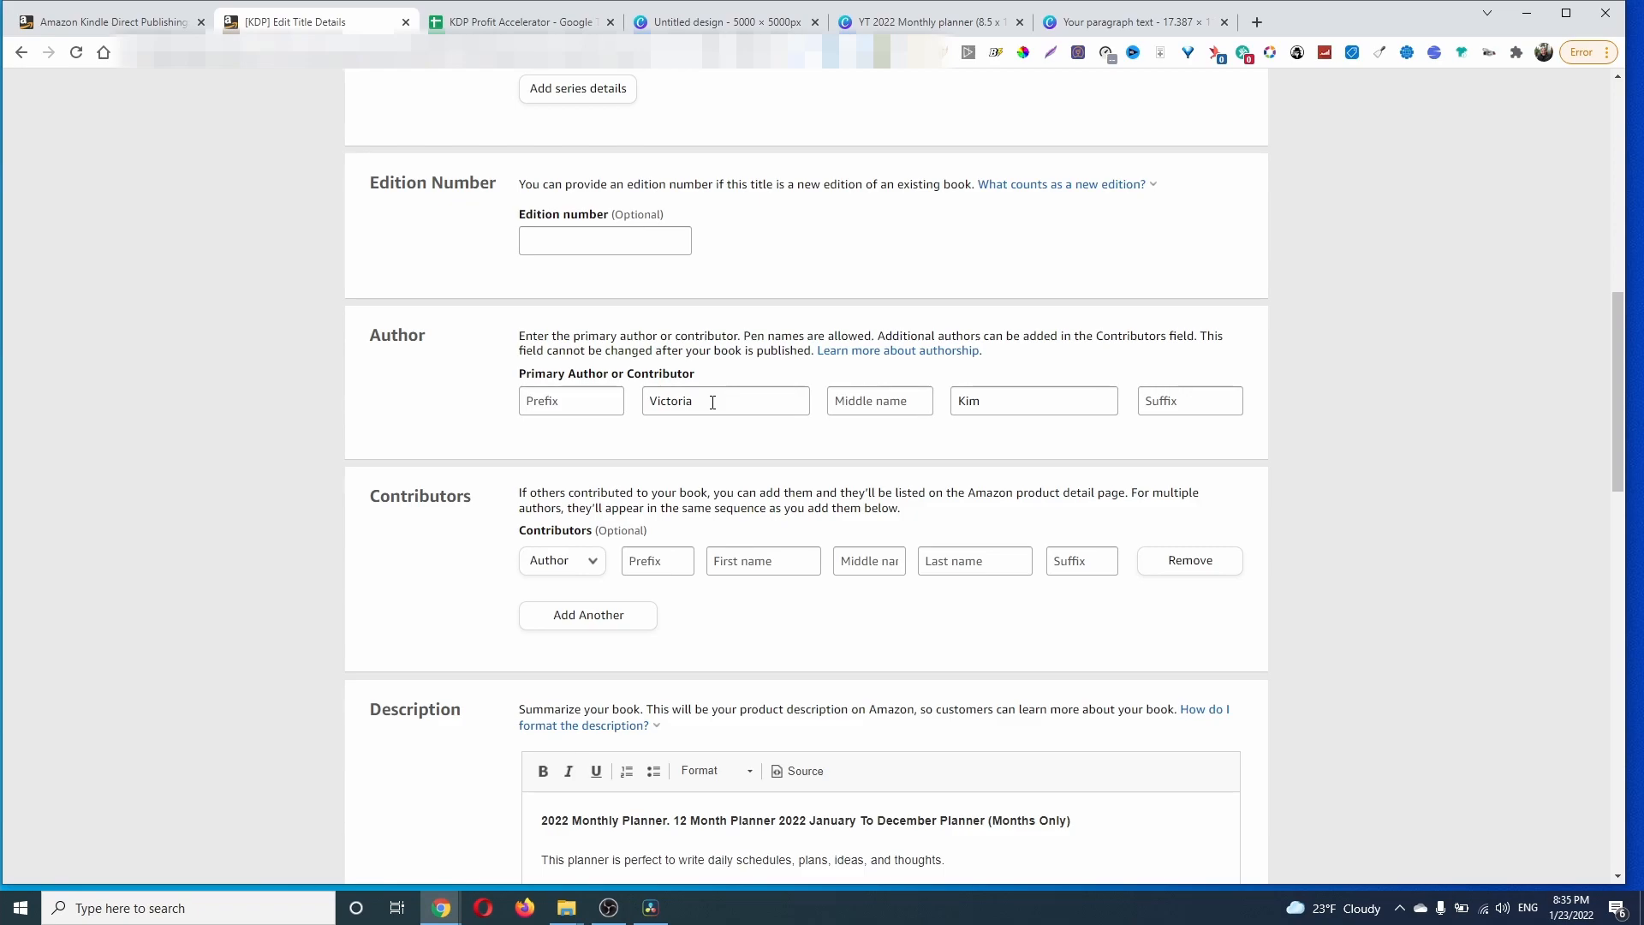
pyautogui.scroll(-6, 1052, 361)
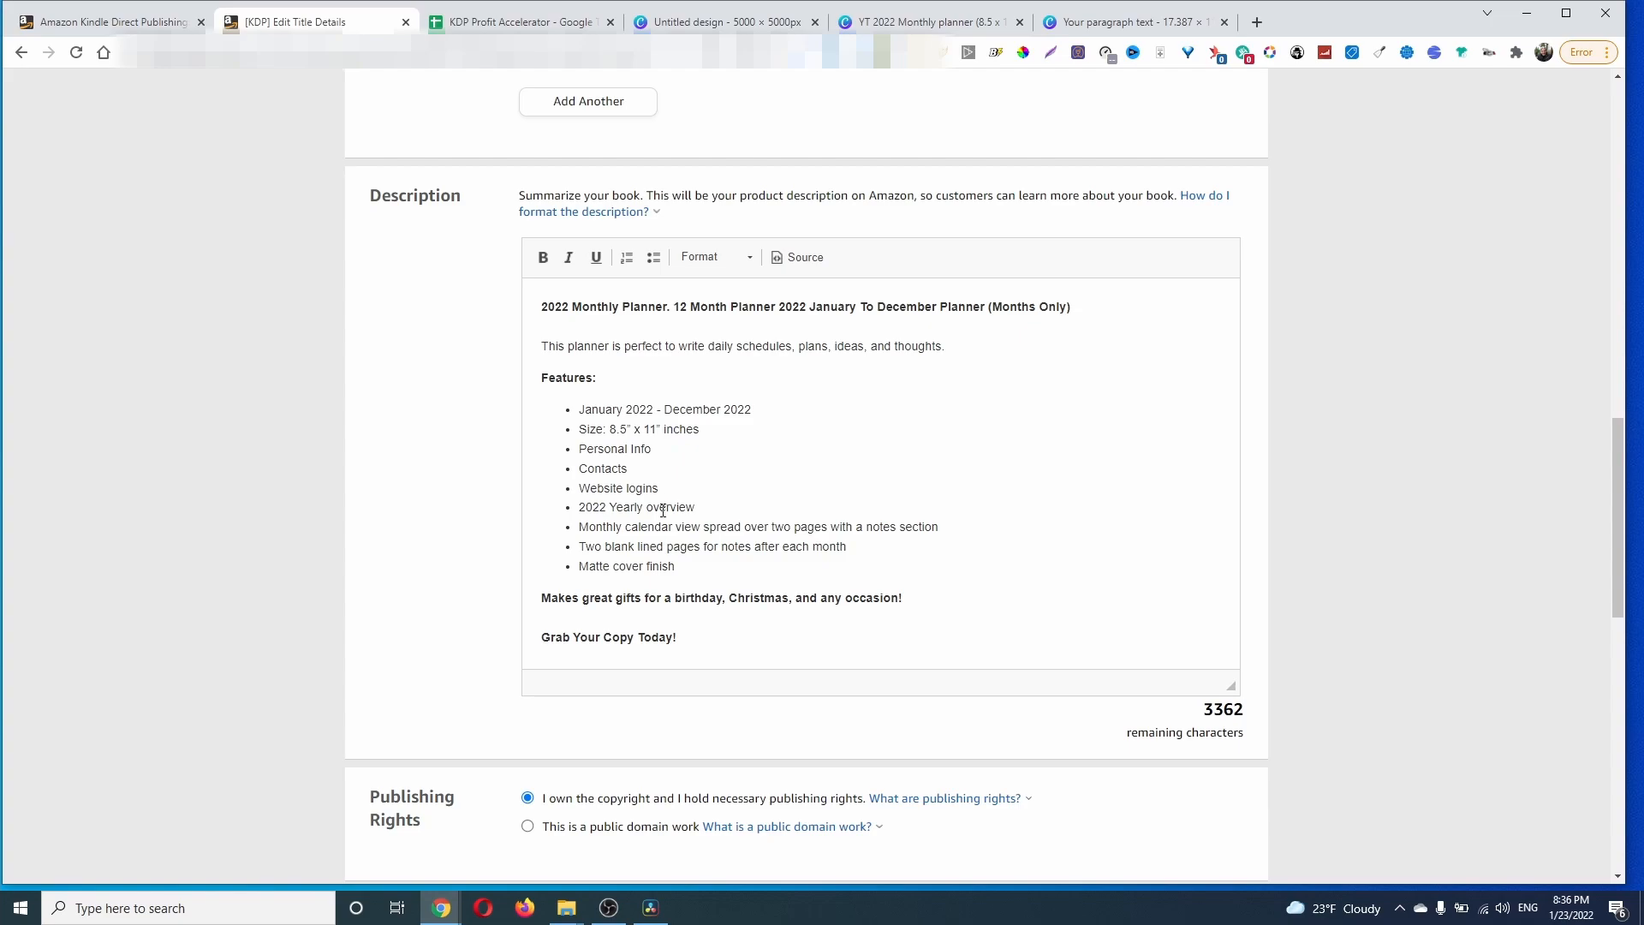
pyautogui.scroll(-2, 890, 391)
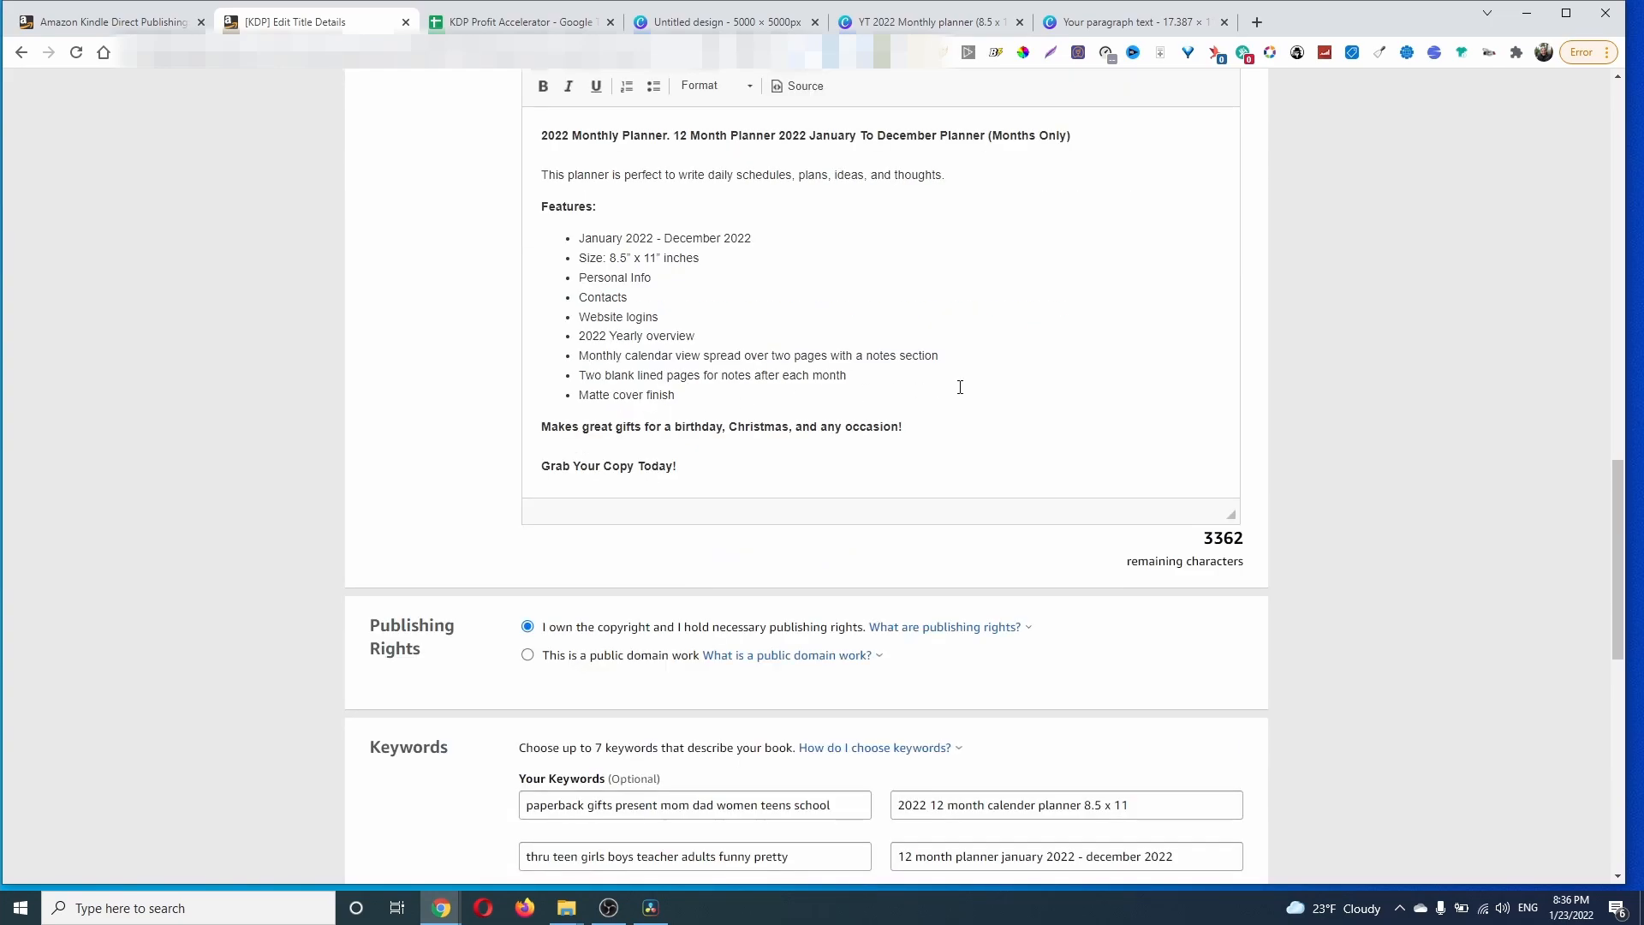
pyautogui.scroll(-6, 961, 389)
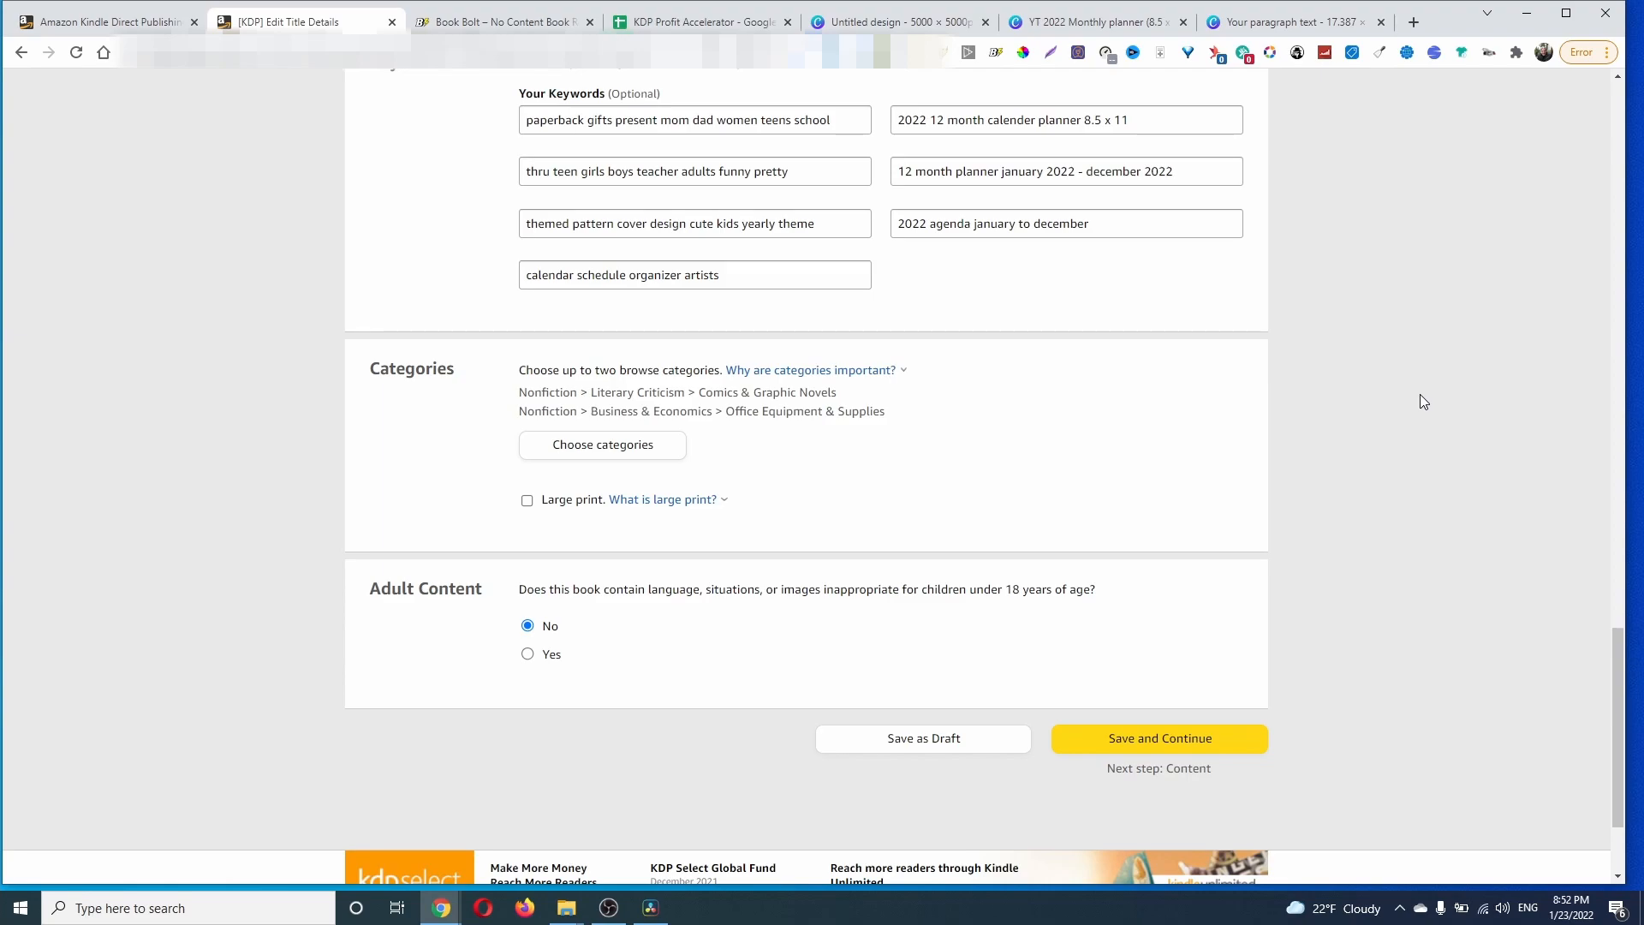
# Step: Open Book Bolt's KDP Category Finder, return to the title details and minimize the separate Amazon search window
pyautogui.click(497, 22)
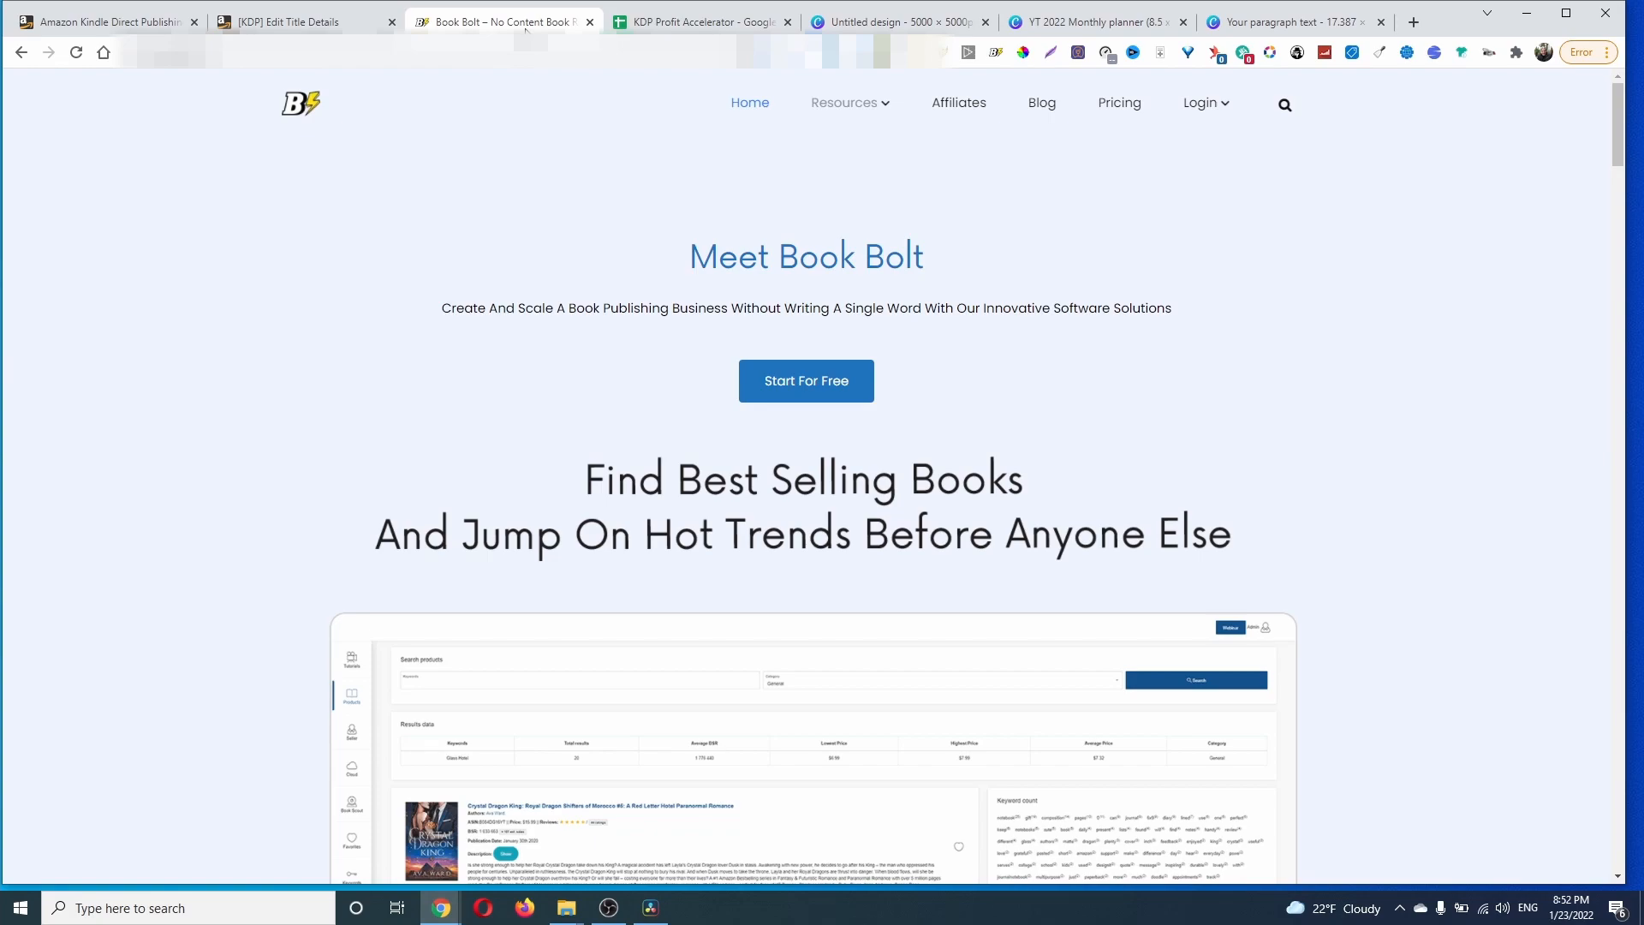
pyautogui.moveTo(866, 109)
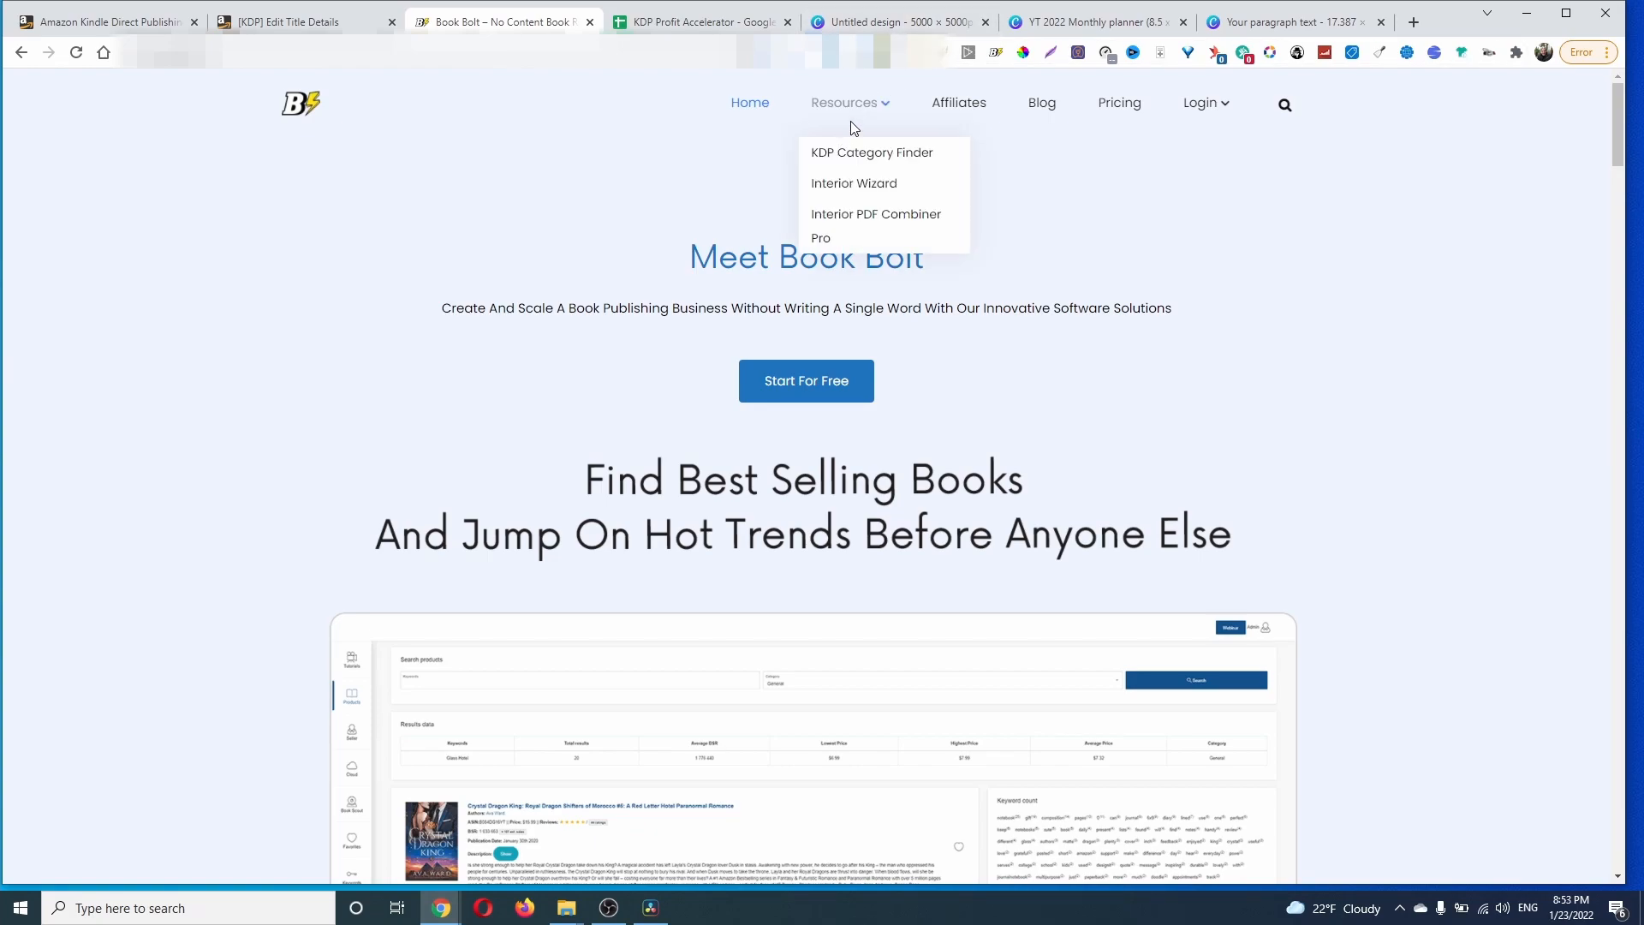
pyautogui.click(882, 156)
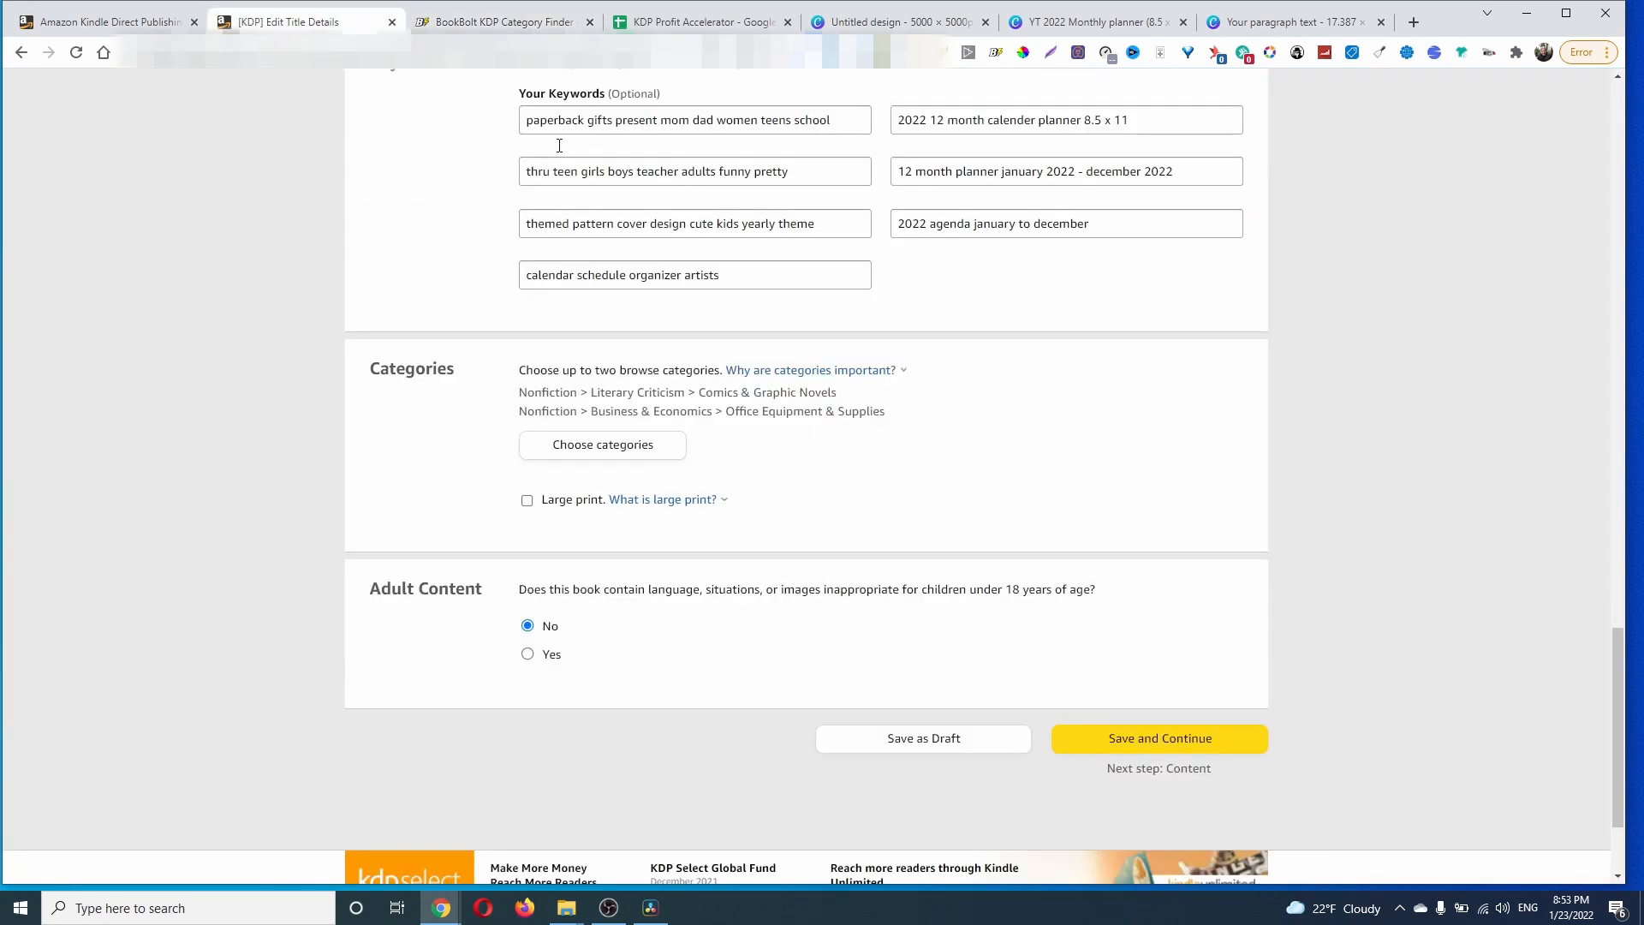
pyautogui.click(298, 21)
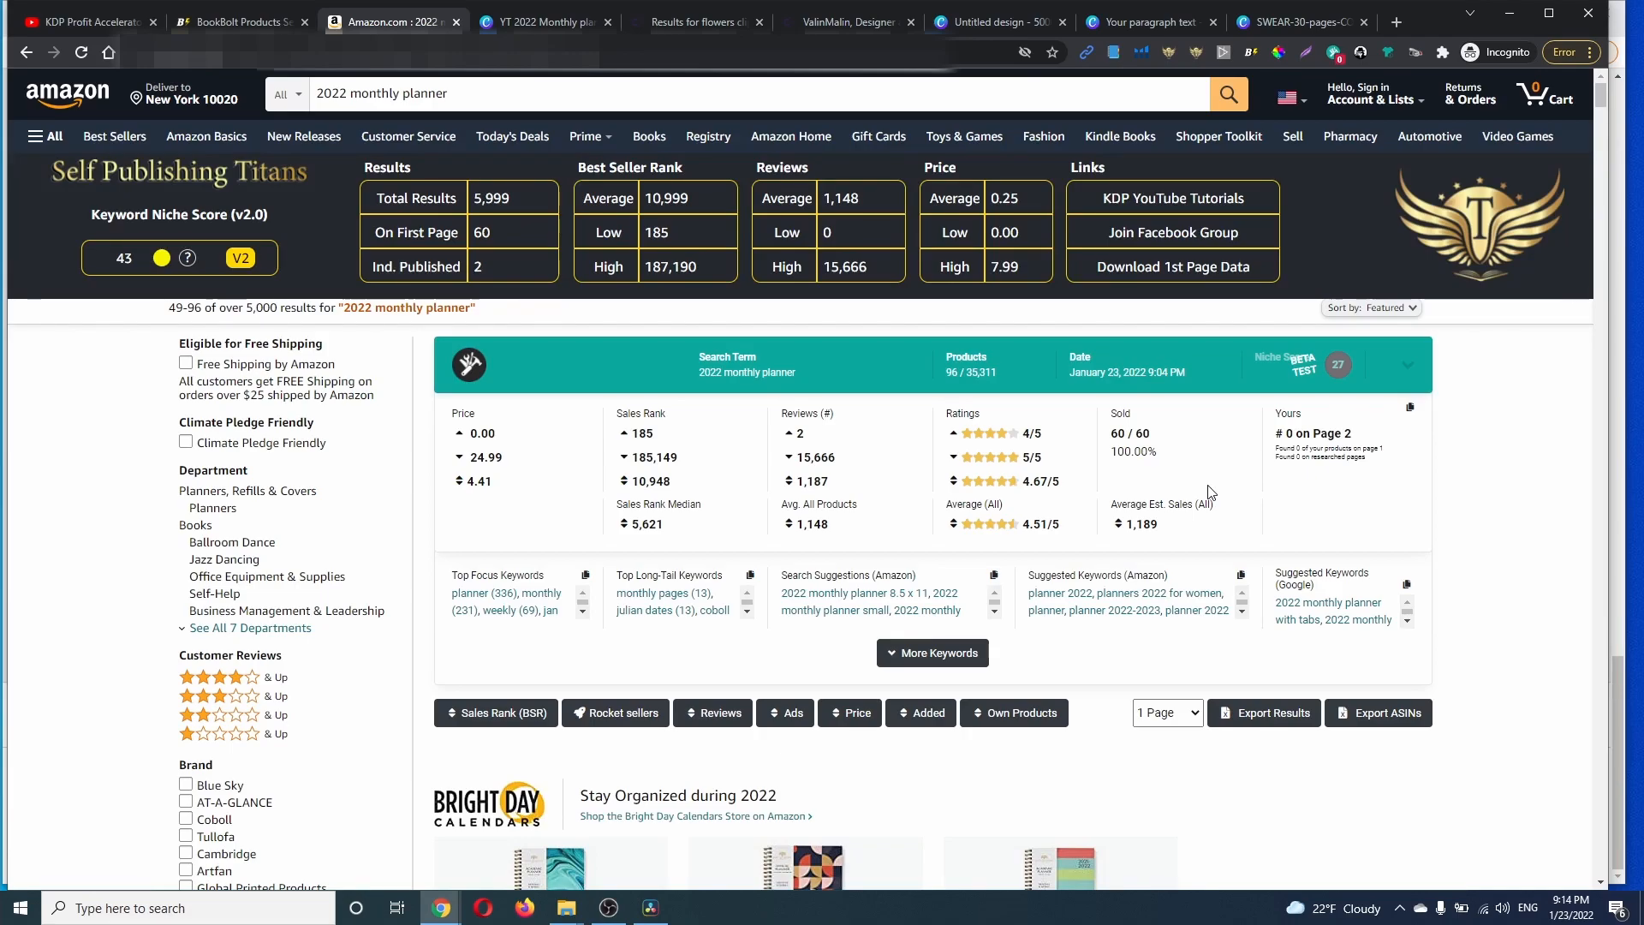
pyautogui.click(1508, 17)
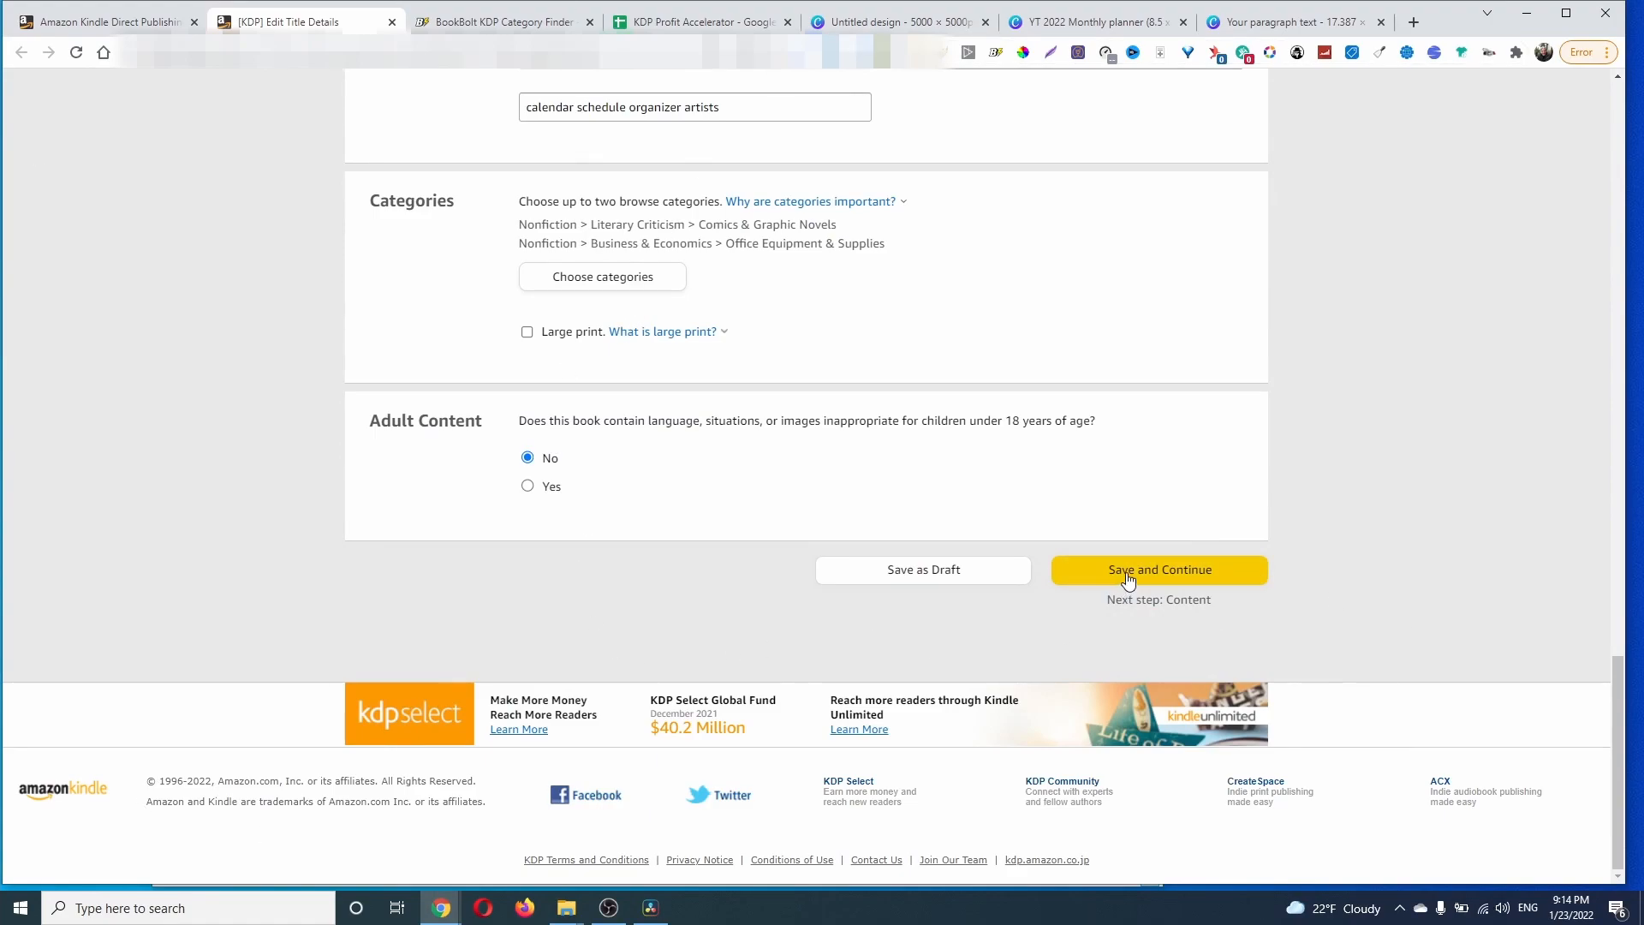
pyautogui.click(1155, 576)
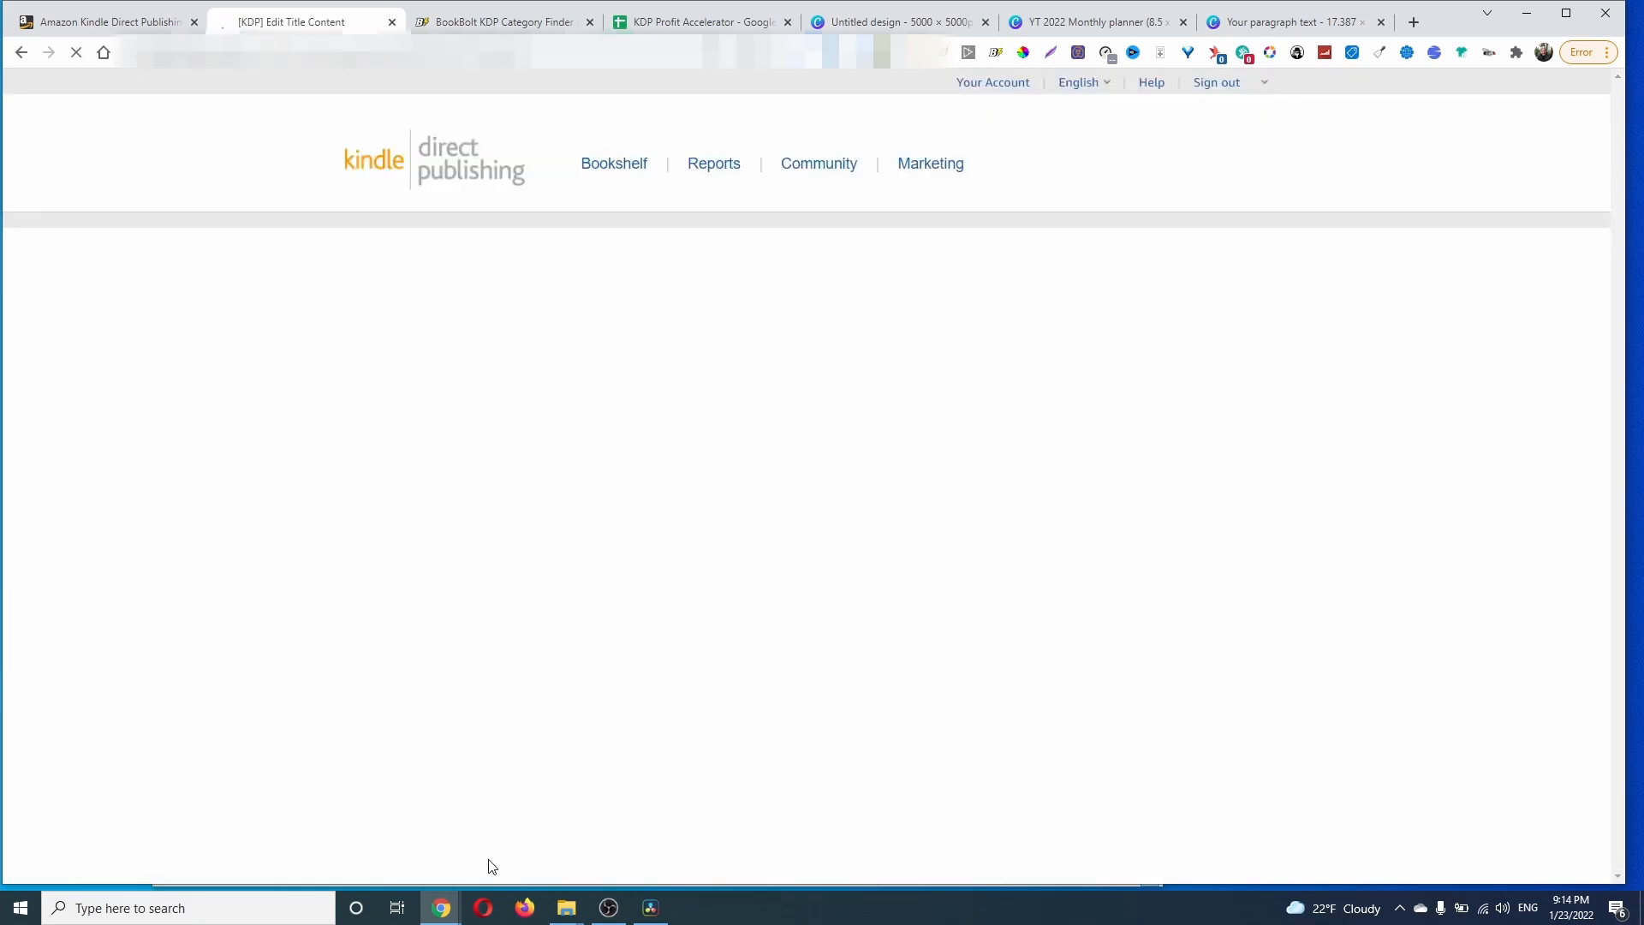
pyautogui.scroll(-20, 668, 680)
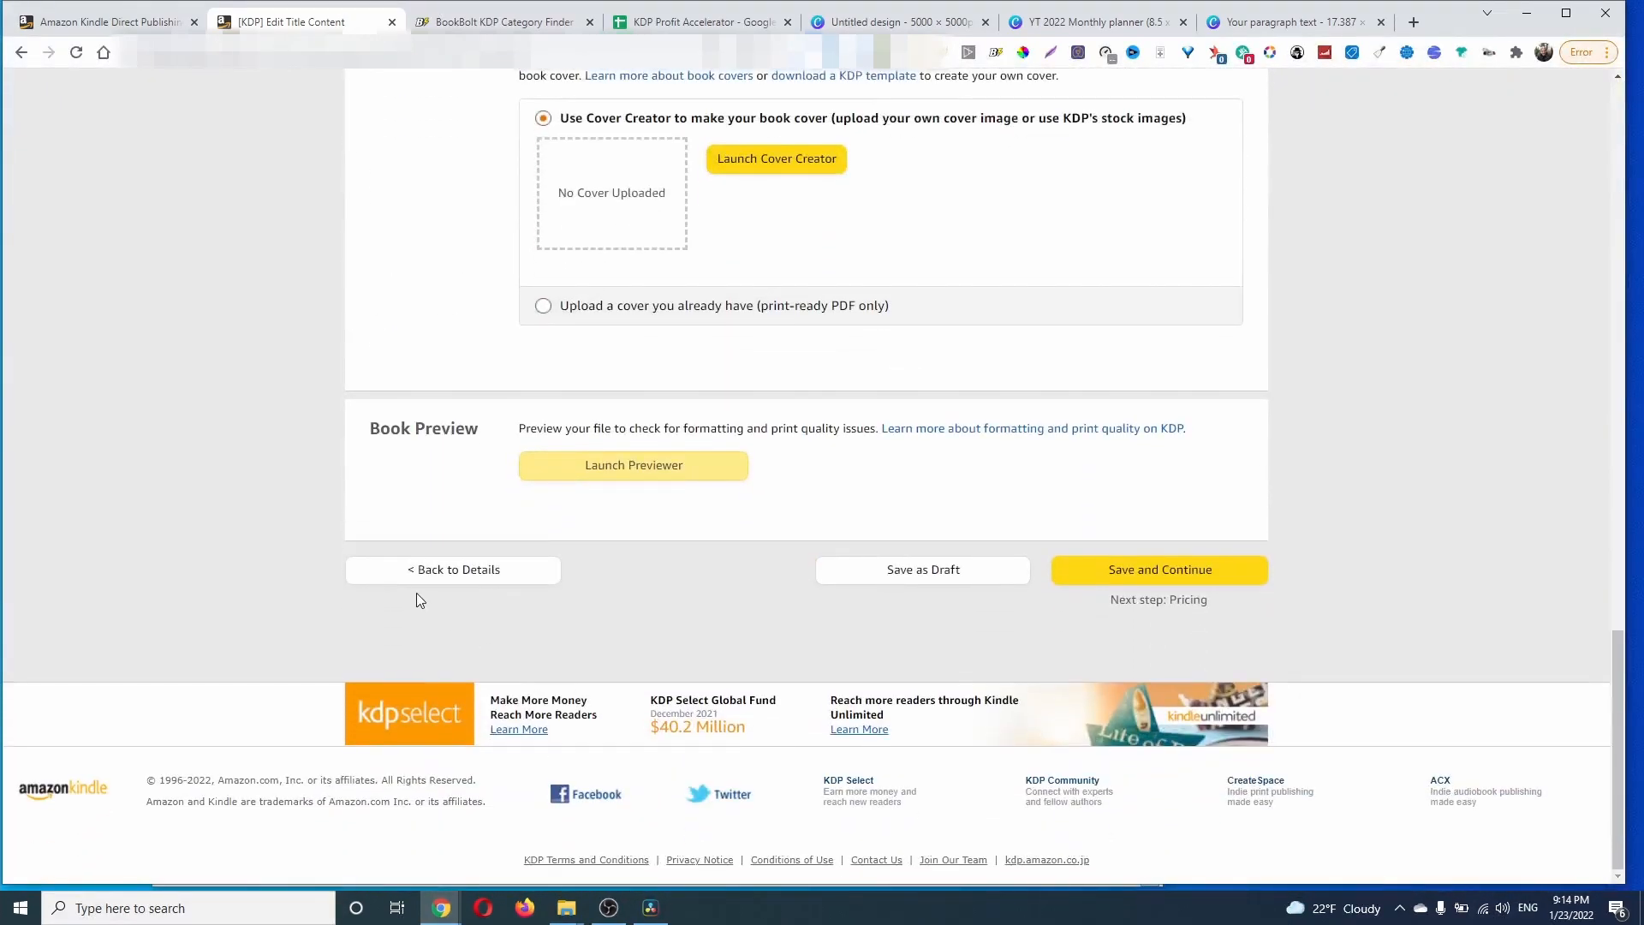
pyautogui.click(462, 576)
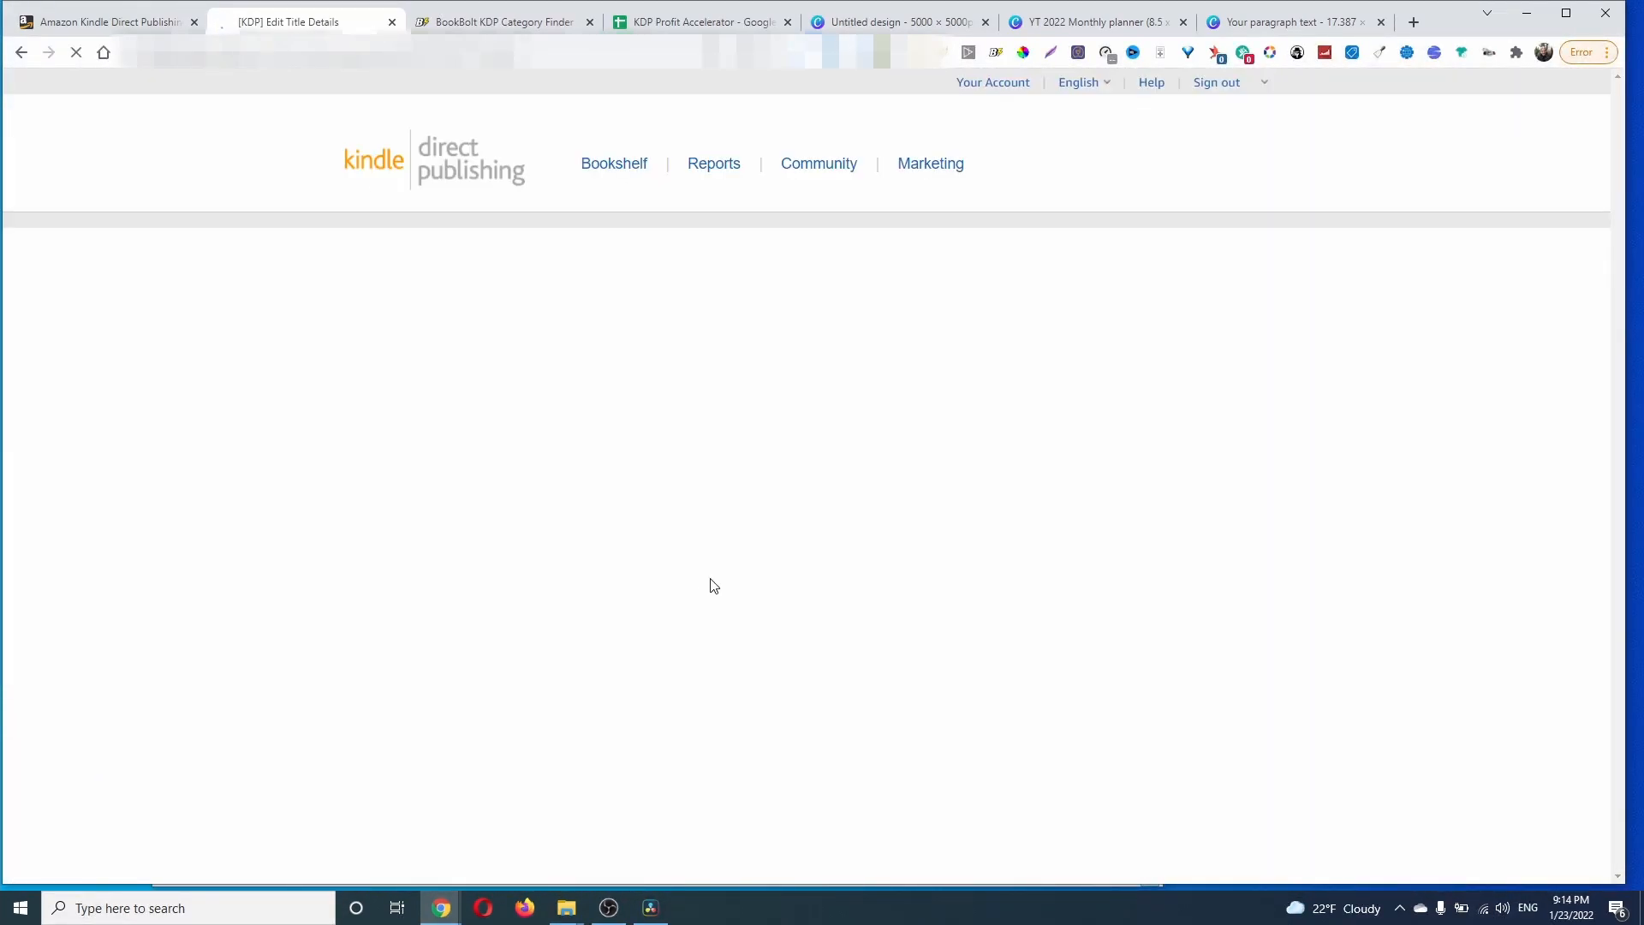
# Step: View the two selected categories and the Nonfiction branch in the category chooser, and cancel the dialog
pyautogui.scroll(-15, 737, 591)
pyautogui.scroll(-2, 762, 590)
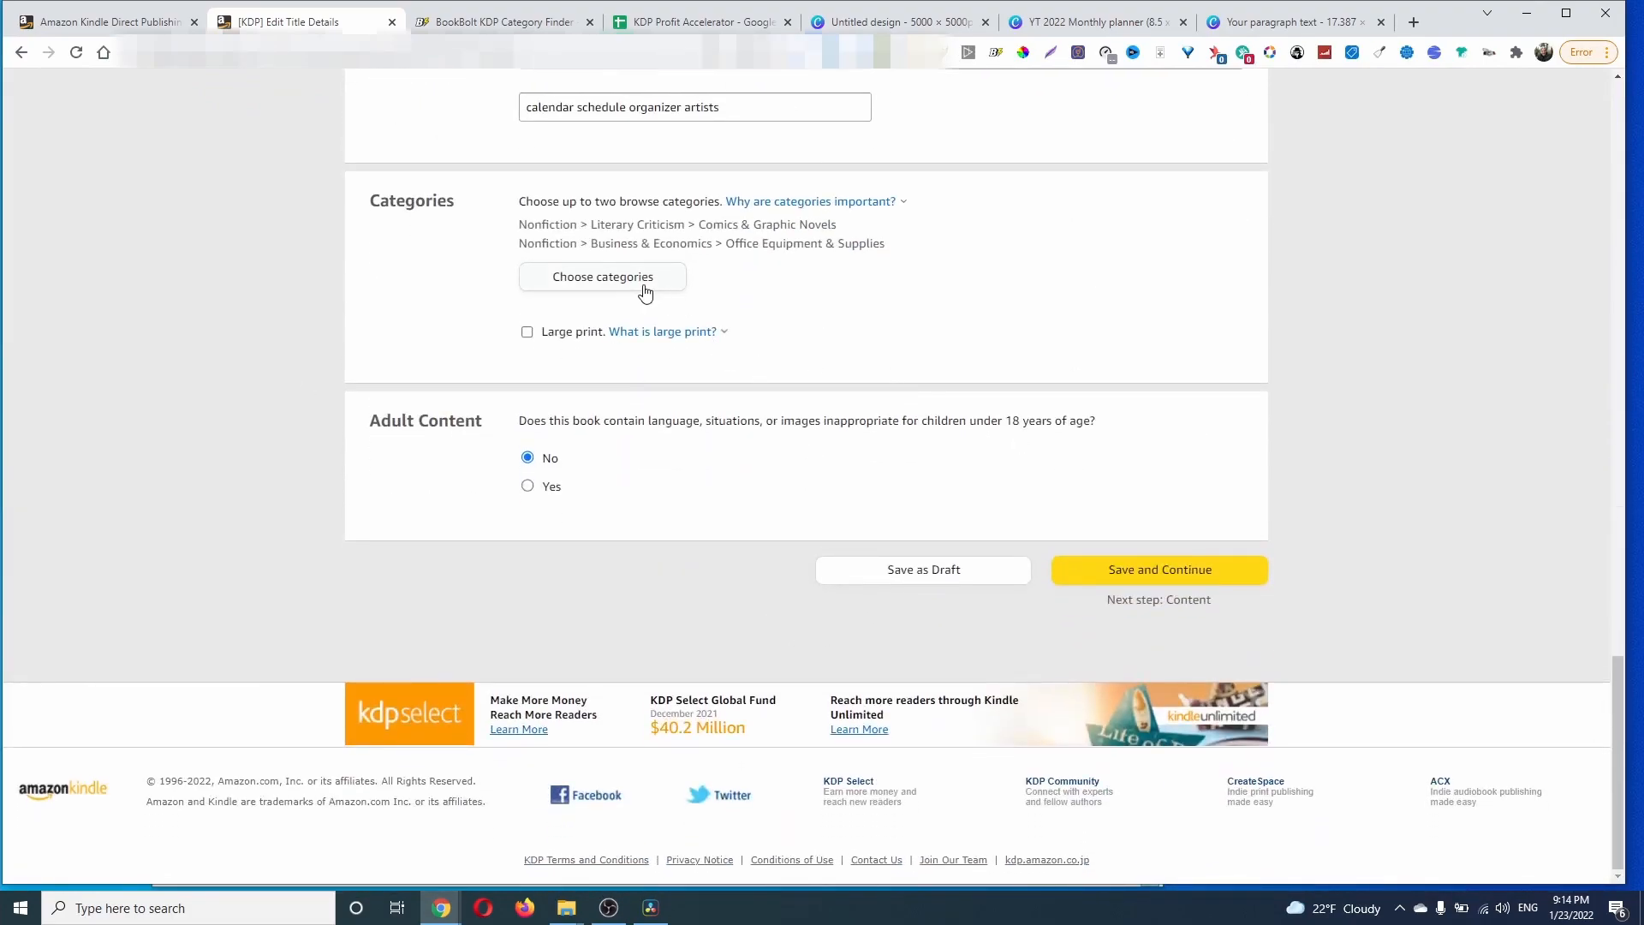
pyautogui.click(593, 278)
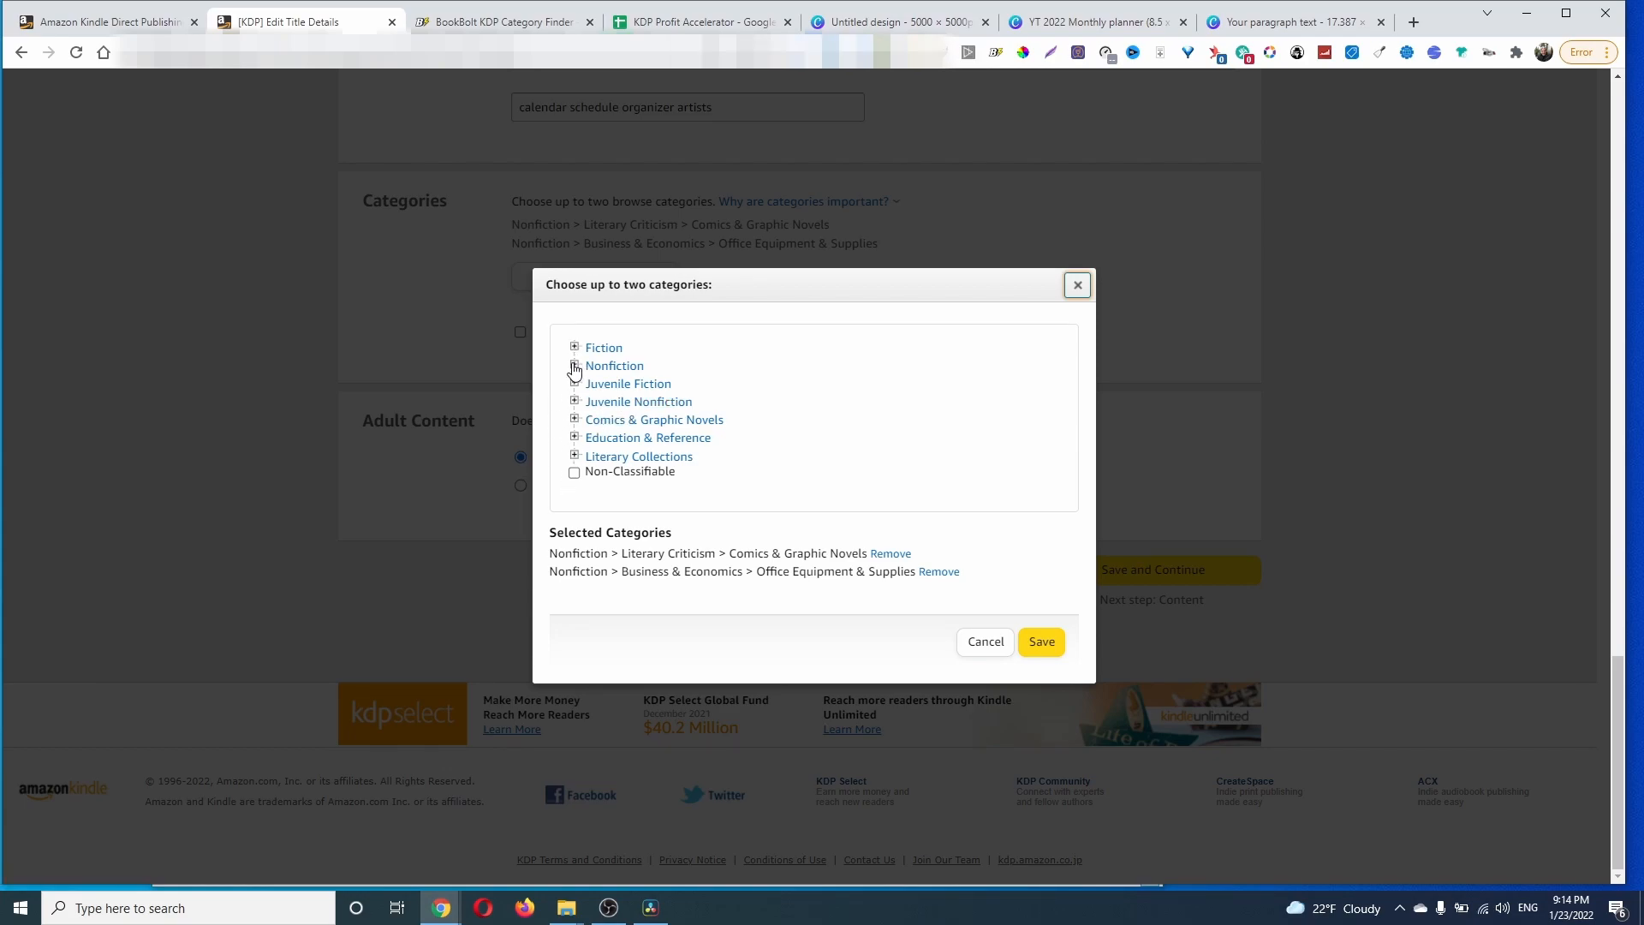
pyautogui.click(574, 366)
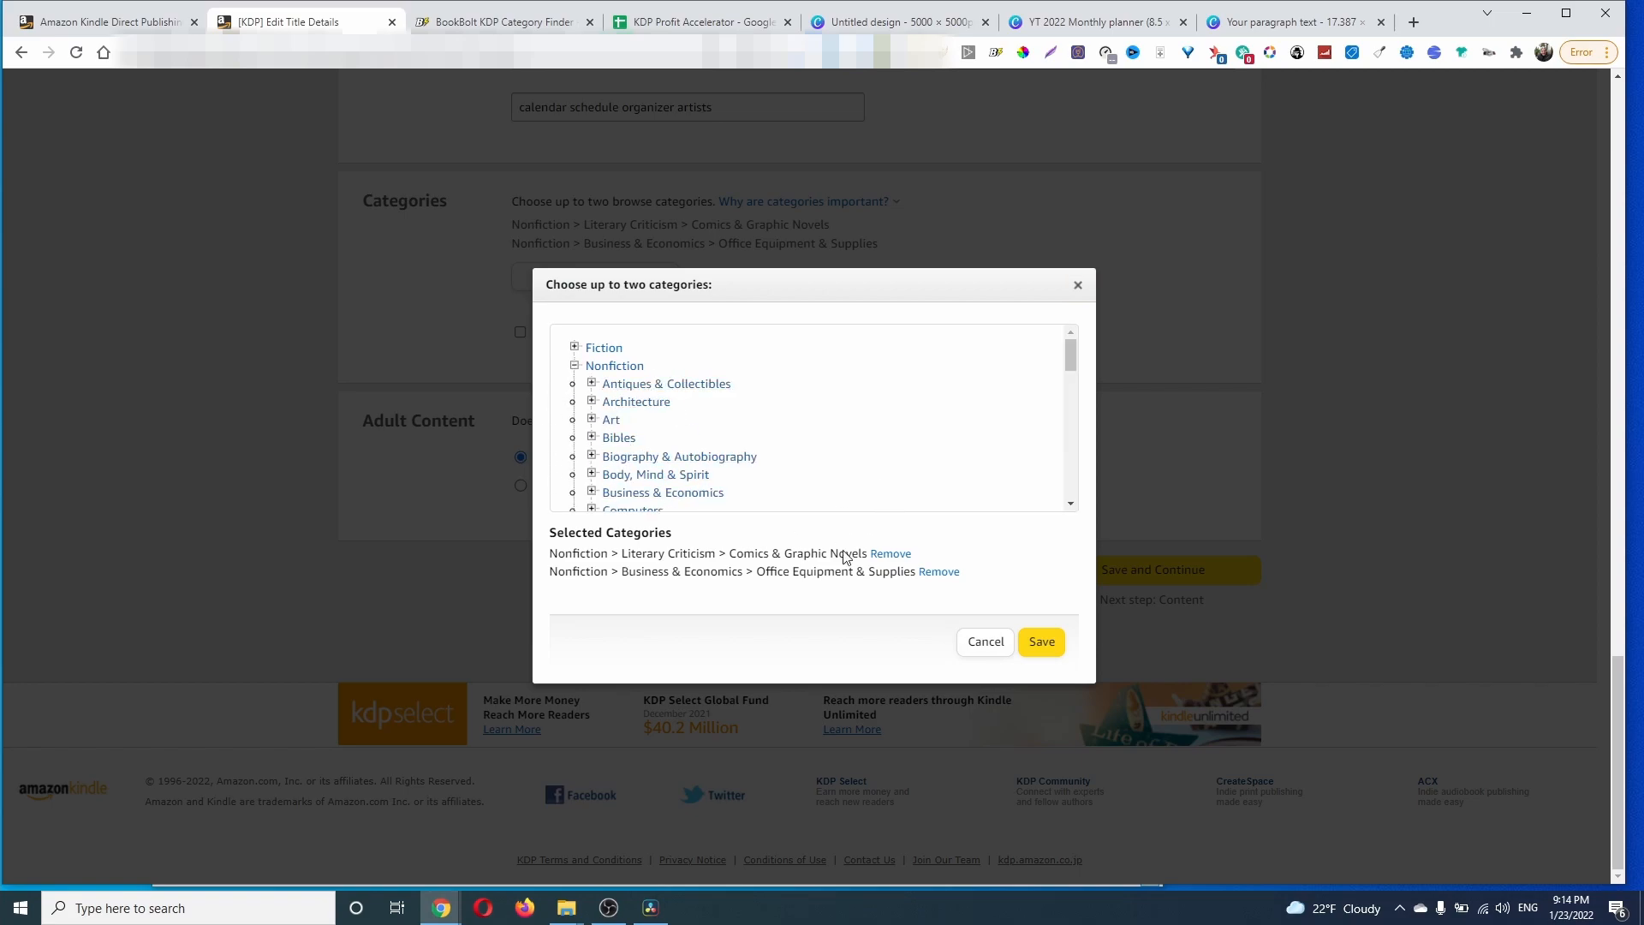
pyautogui.click(979, 644)
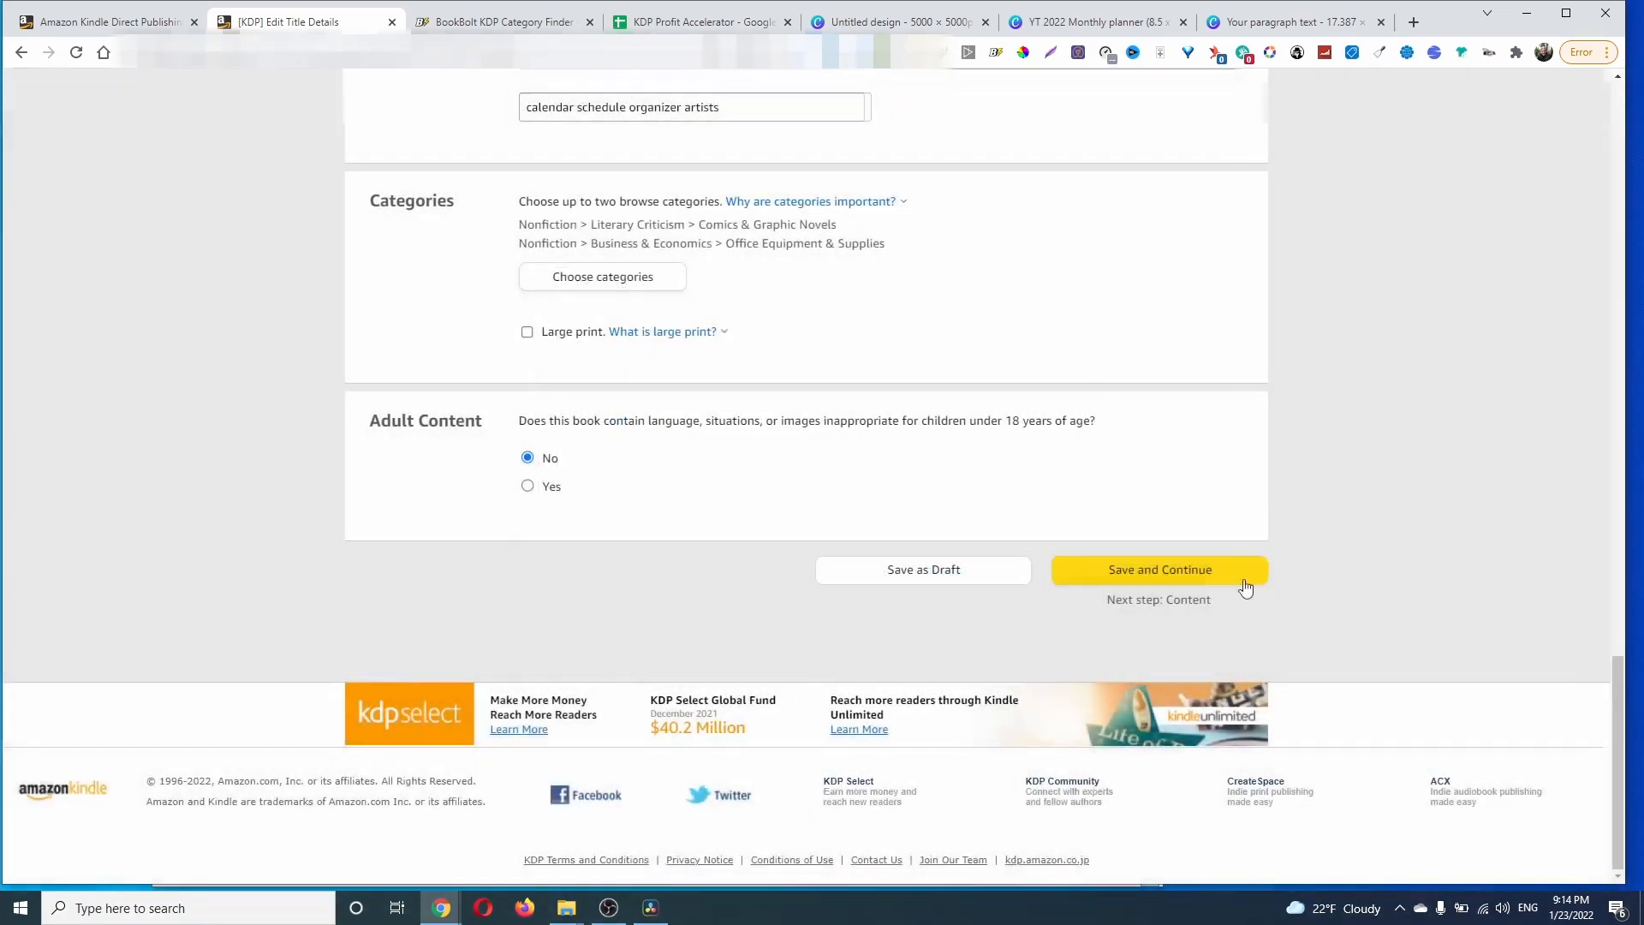
# Step: Save the paperback details, continue to the content page and assign the book a free KDP ISBN
pyautogui.click(1148, 578)
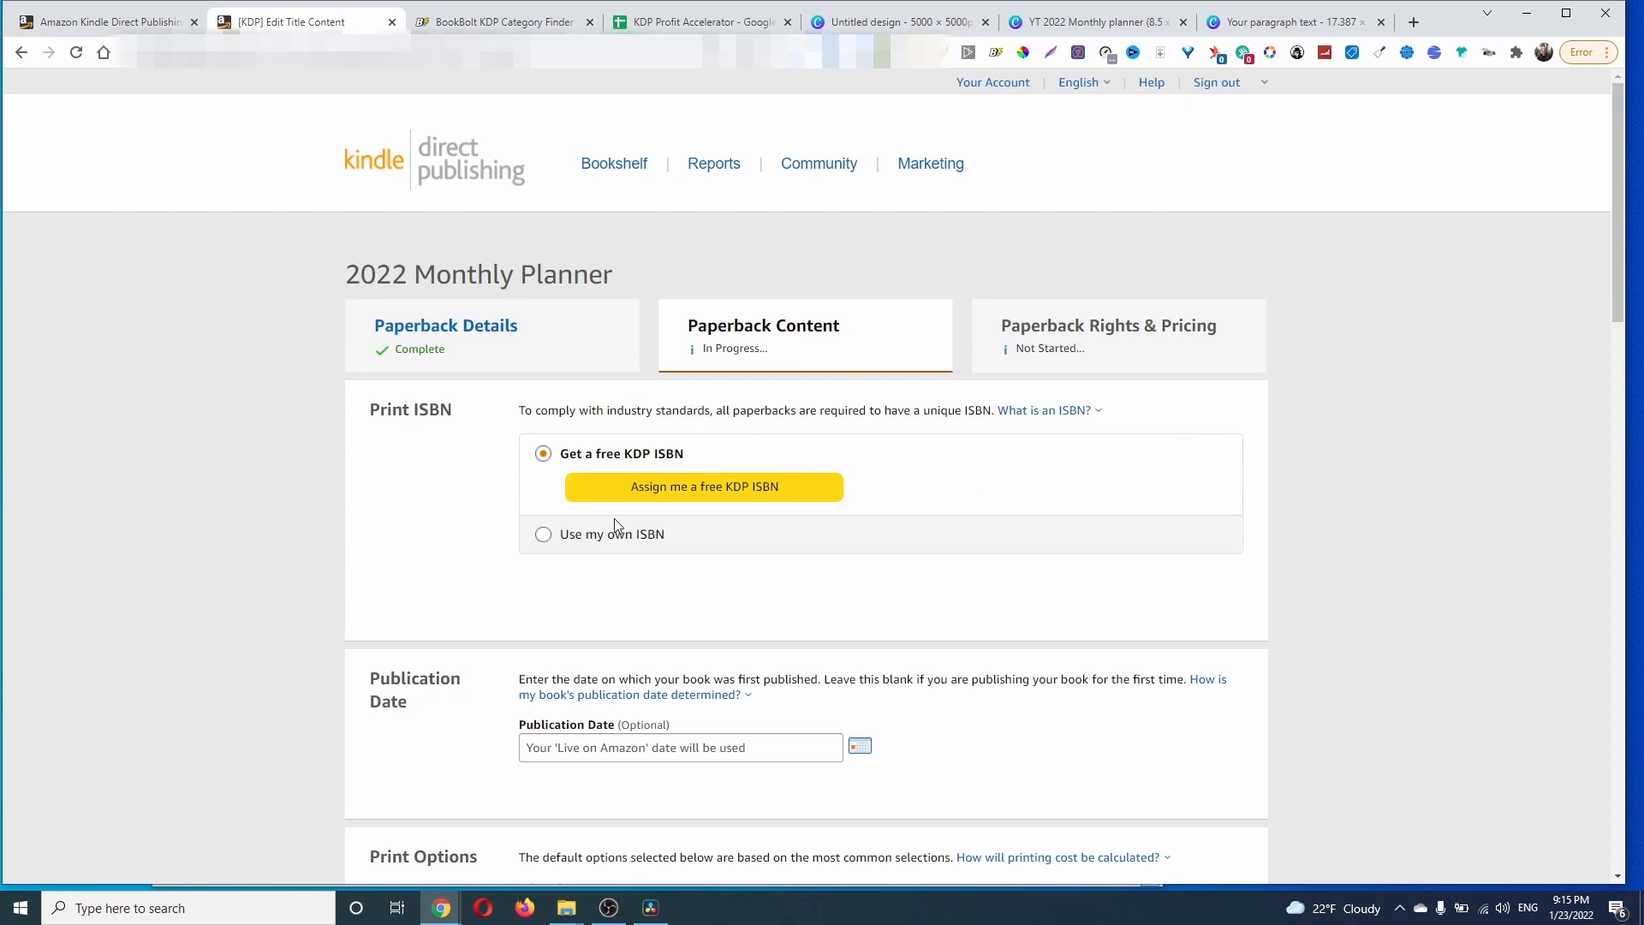
pyautogui.click(727, 490)
pyautogui.click(1325, 519)
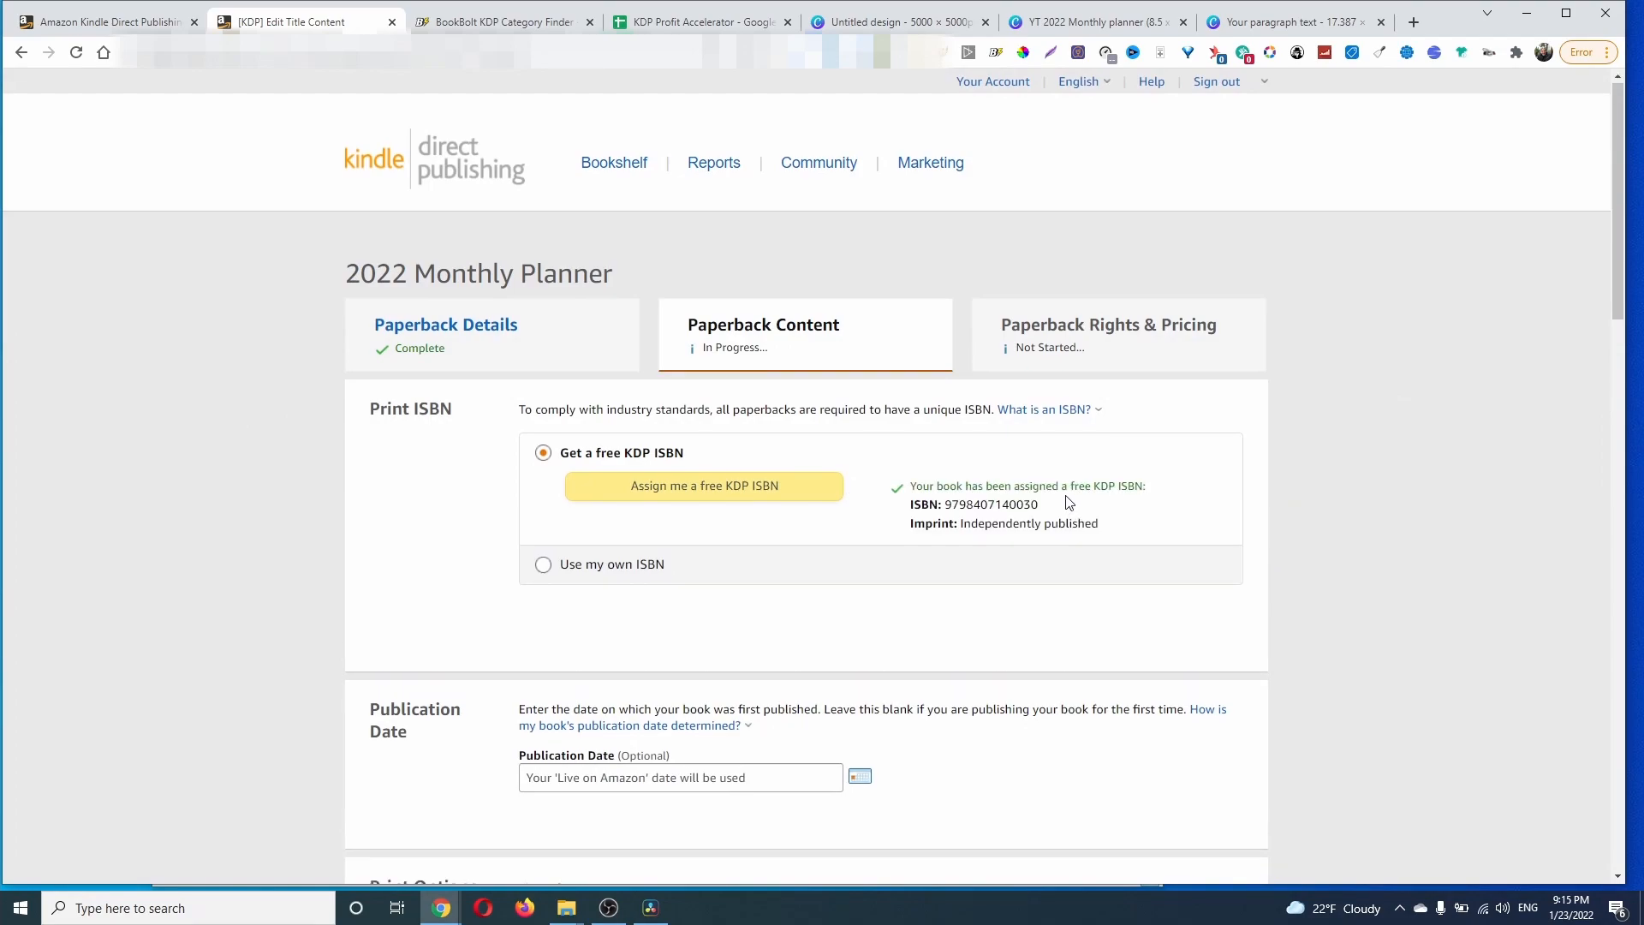
# Step: Set the paperback's trim size to 8.5 x 11 in and its bleed setting to Bleed (PDF only)
pyautogui.scroll(-15, 1066, 503)
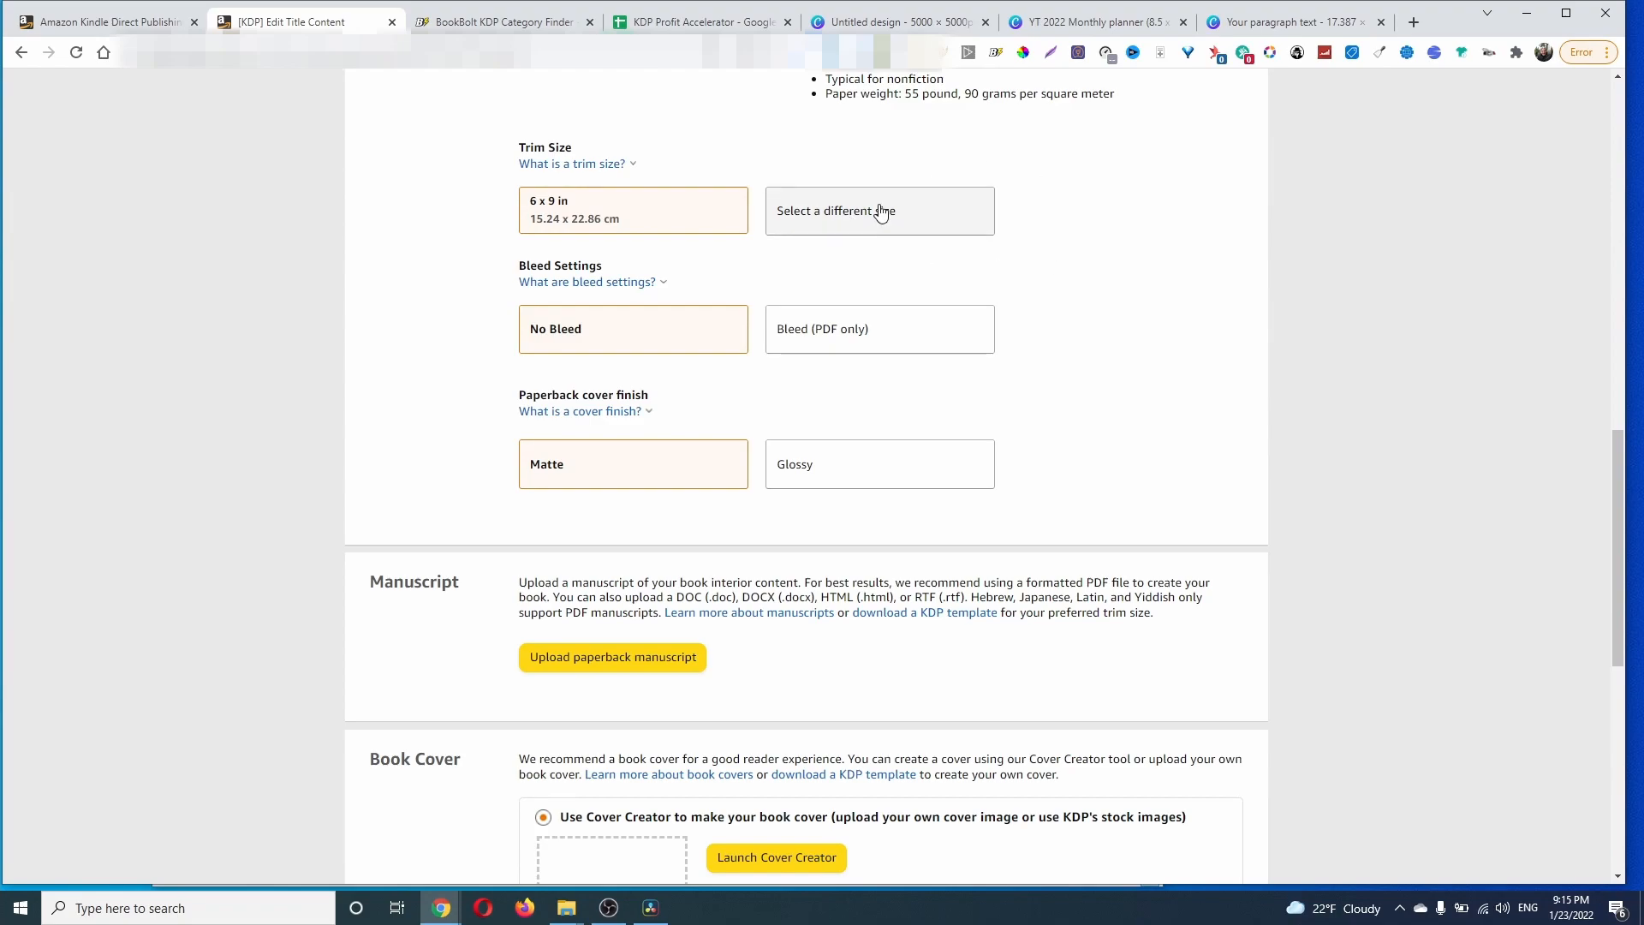
pyautogui.click(938, 230)
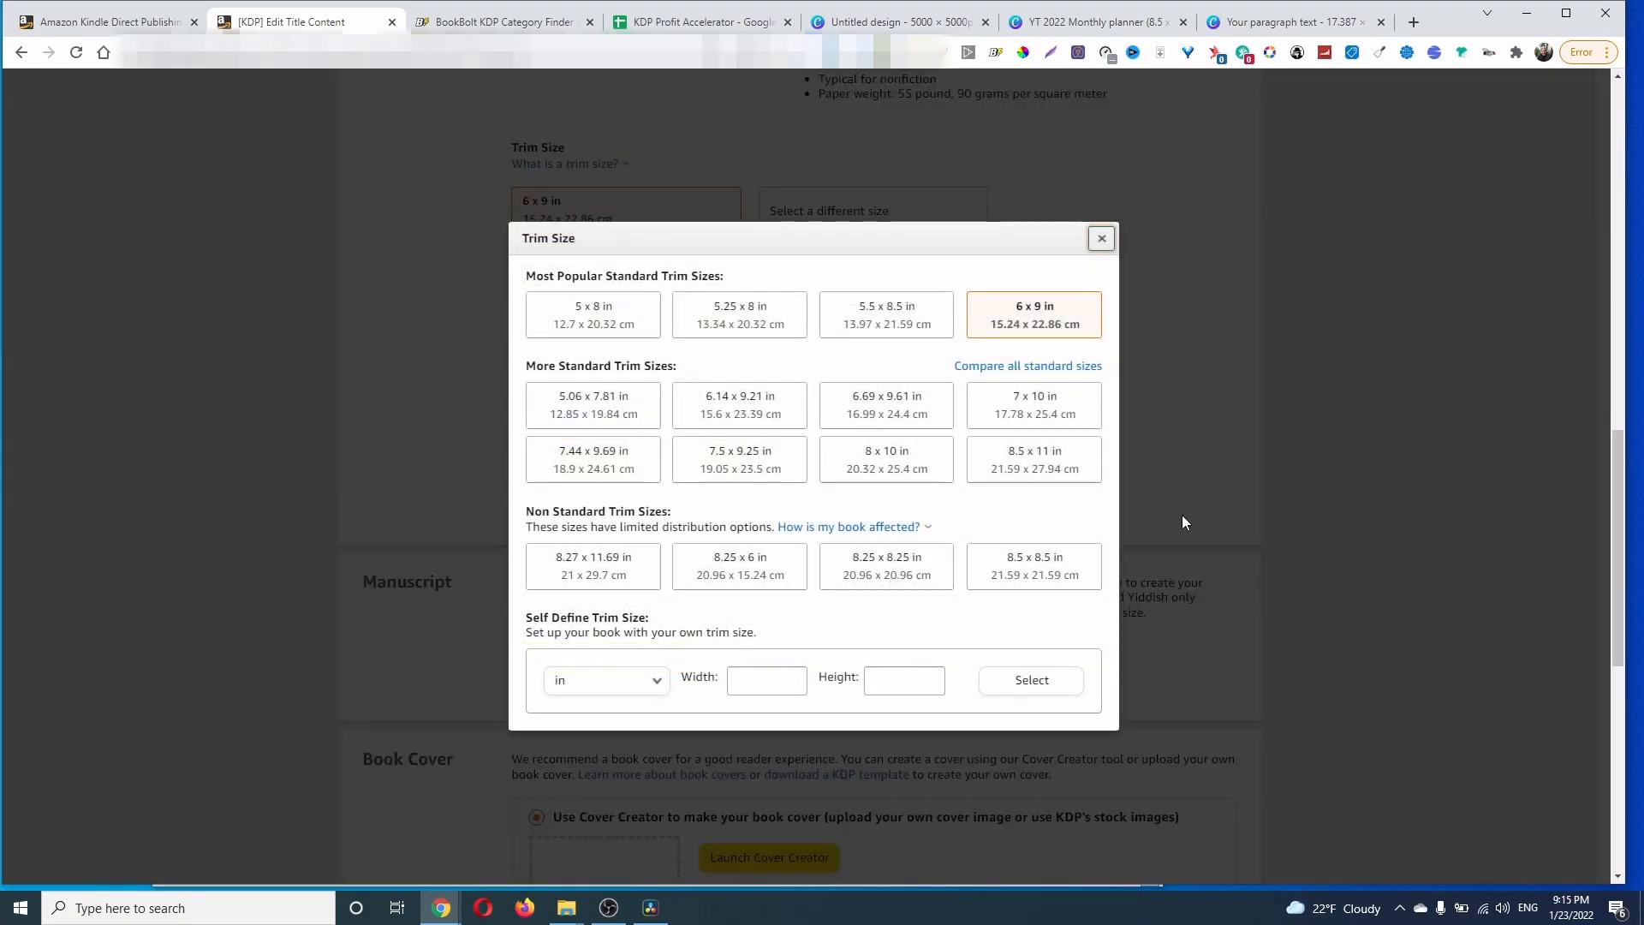
pyautogui.click(1055, 470)
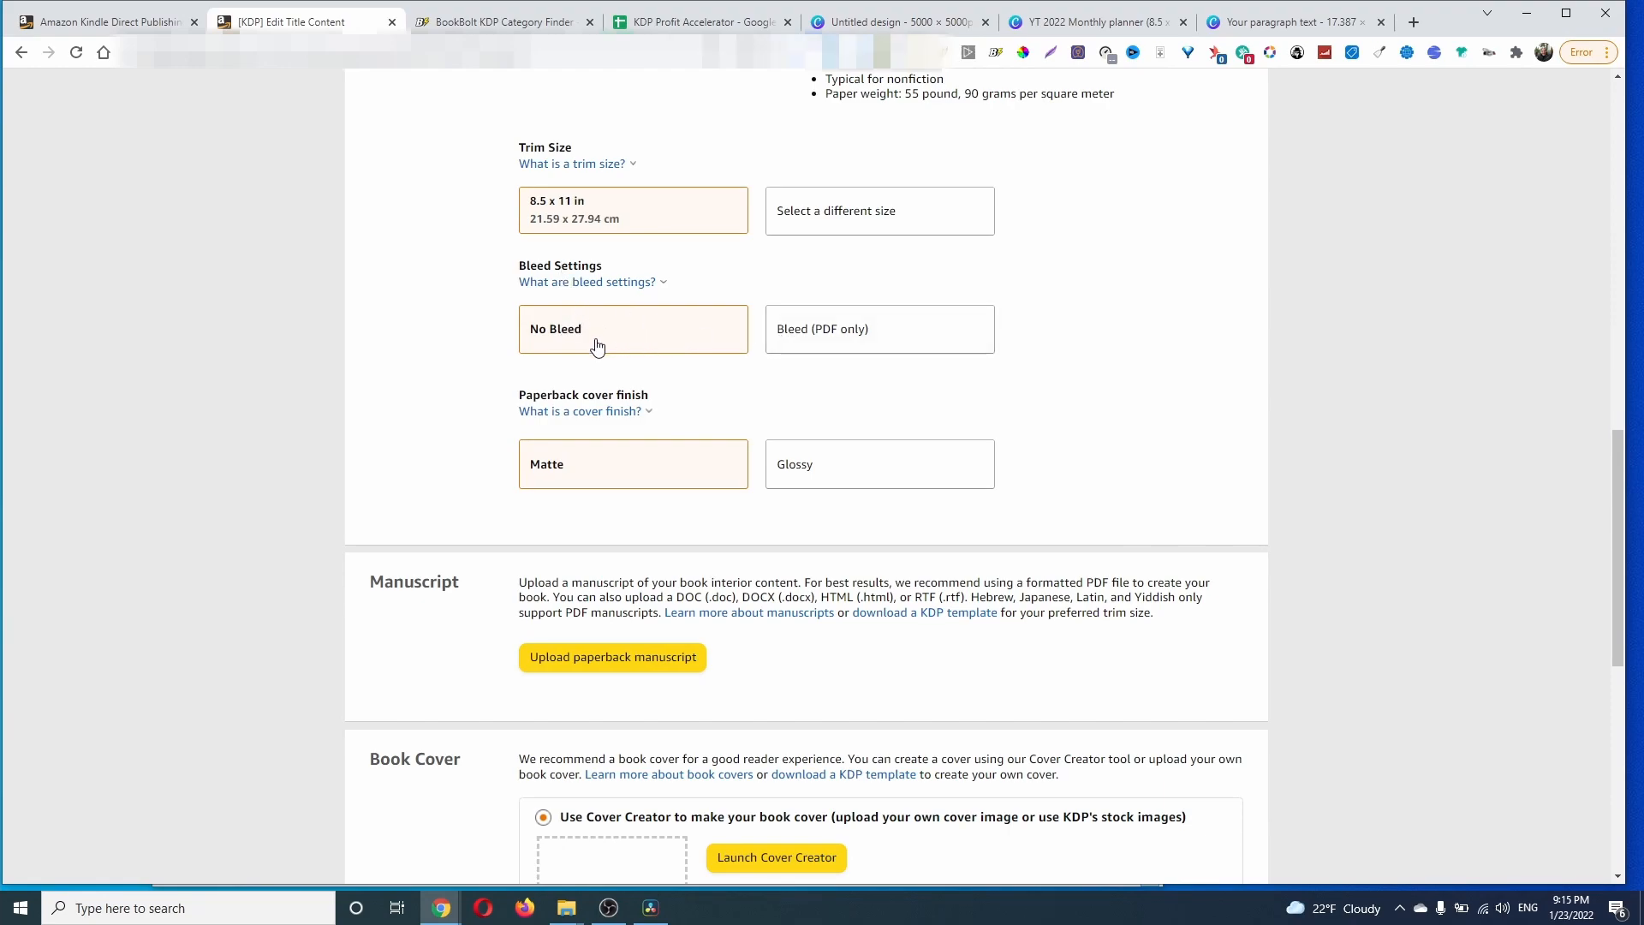
pyautogui.click(877, 344)
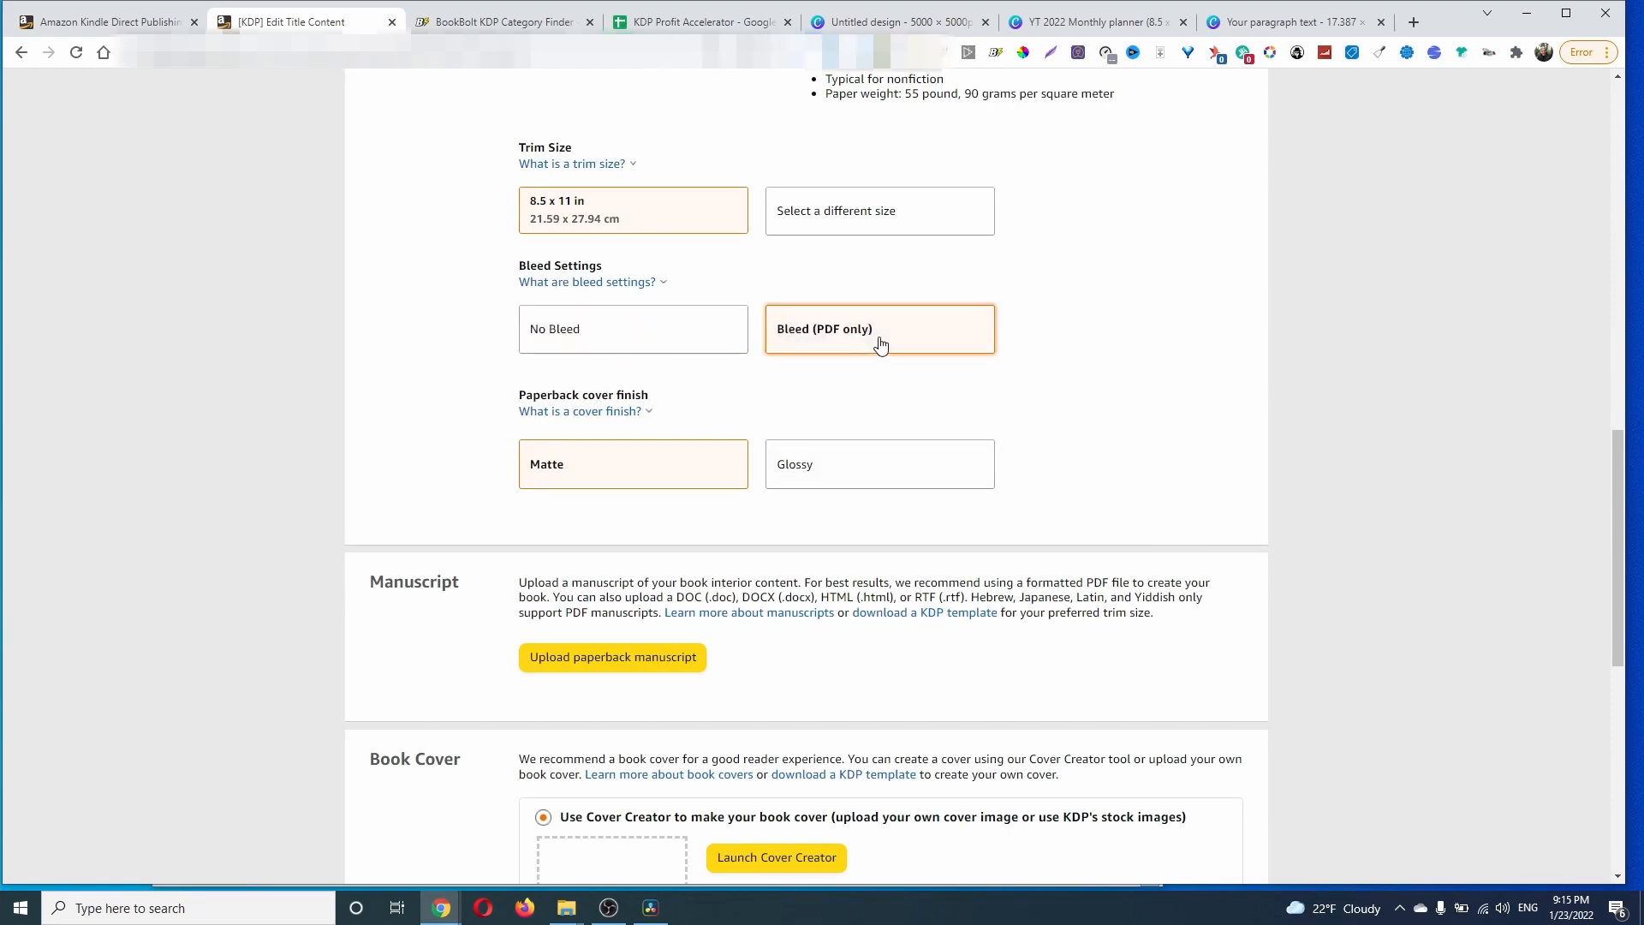
# Step: Upload "YT 2022 Monthly planner (8.5 x 11 in).pdf" as the paperback manuscript
pyautogui.scroll(-4, 1387, 465)
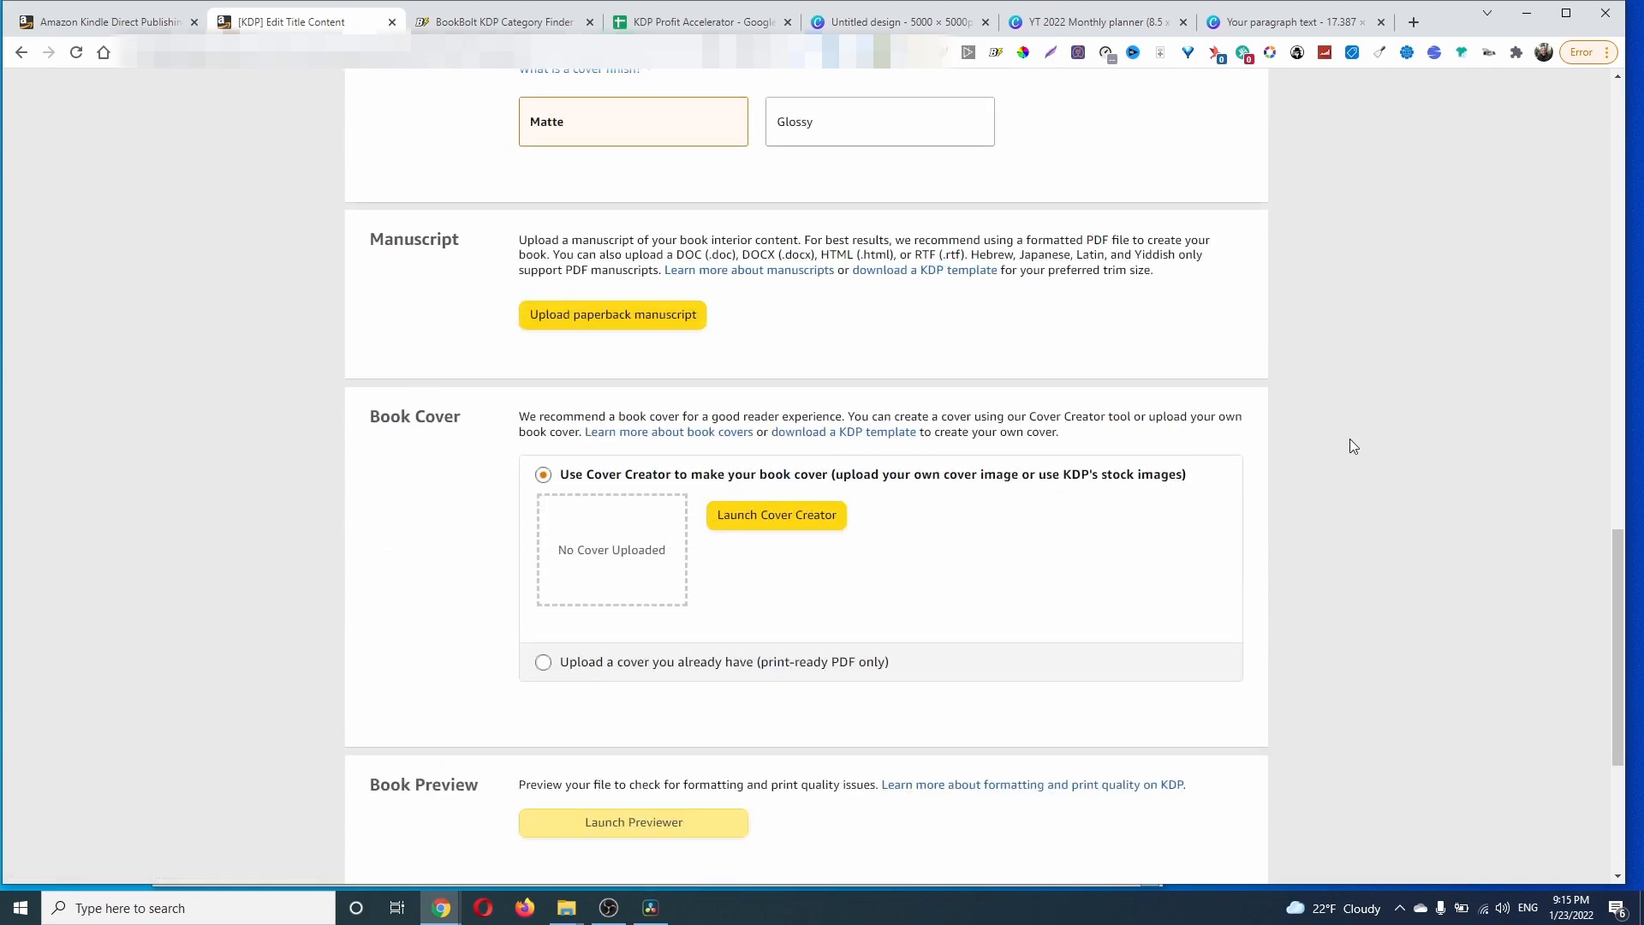
pyautogui.scroll(-1, 1349, 438)
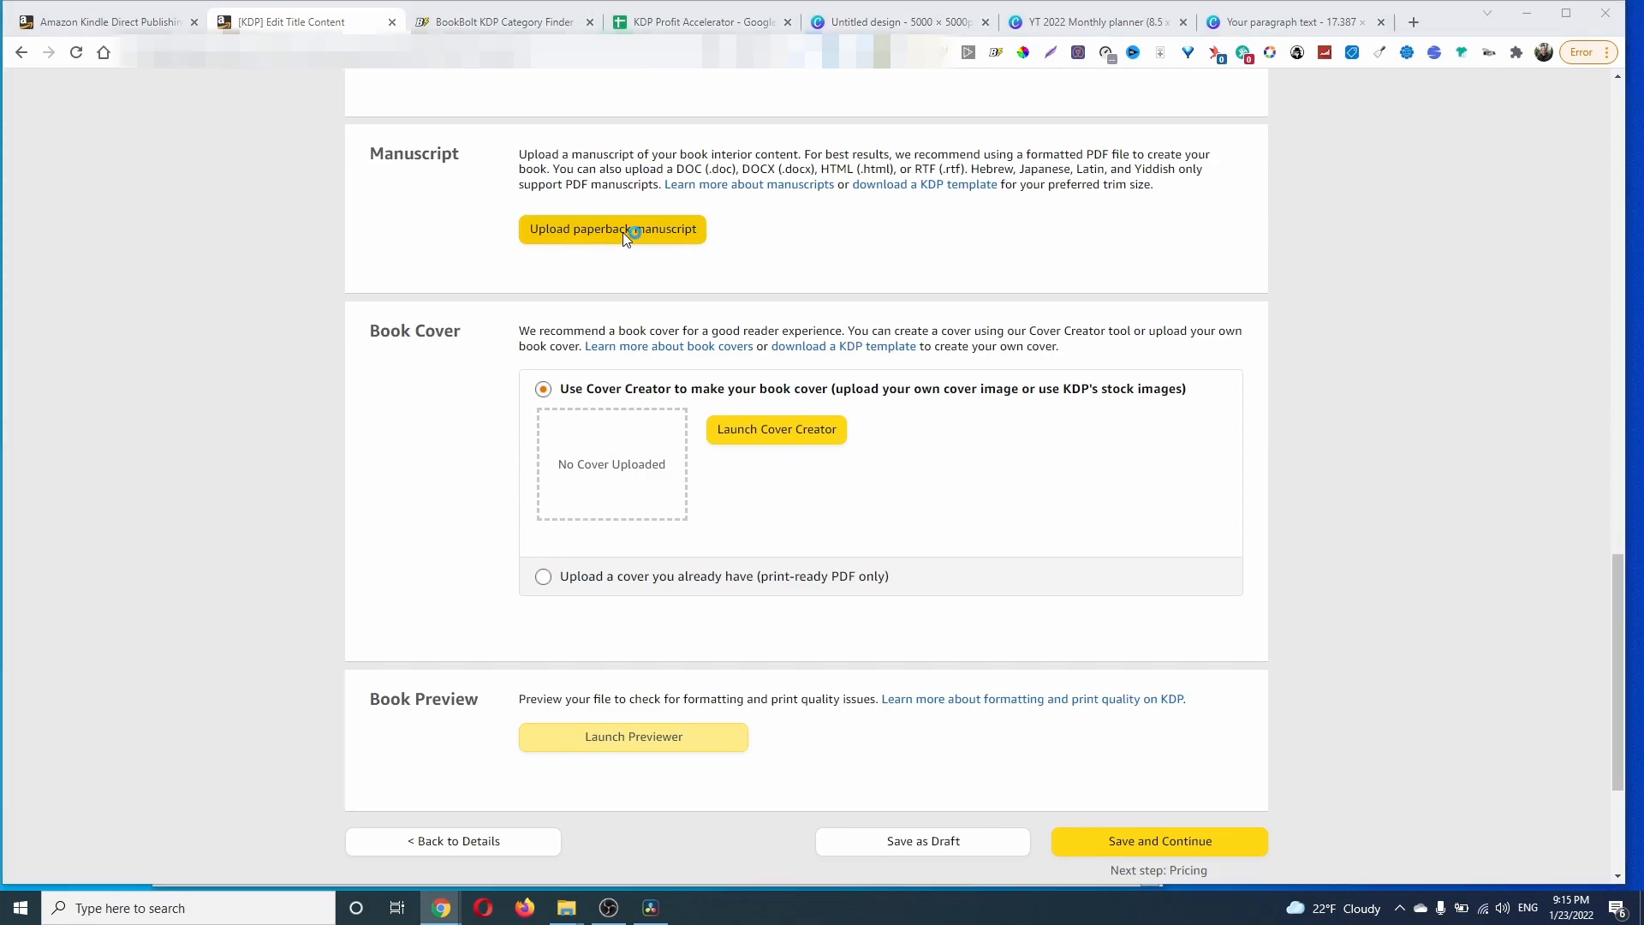
pyautogui.click(624, 233)
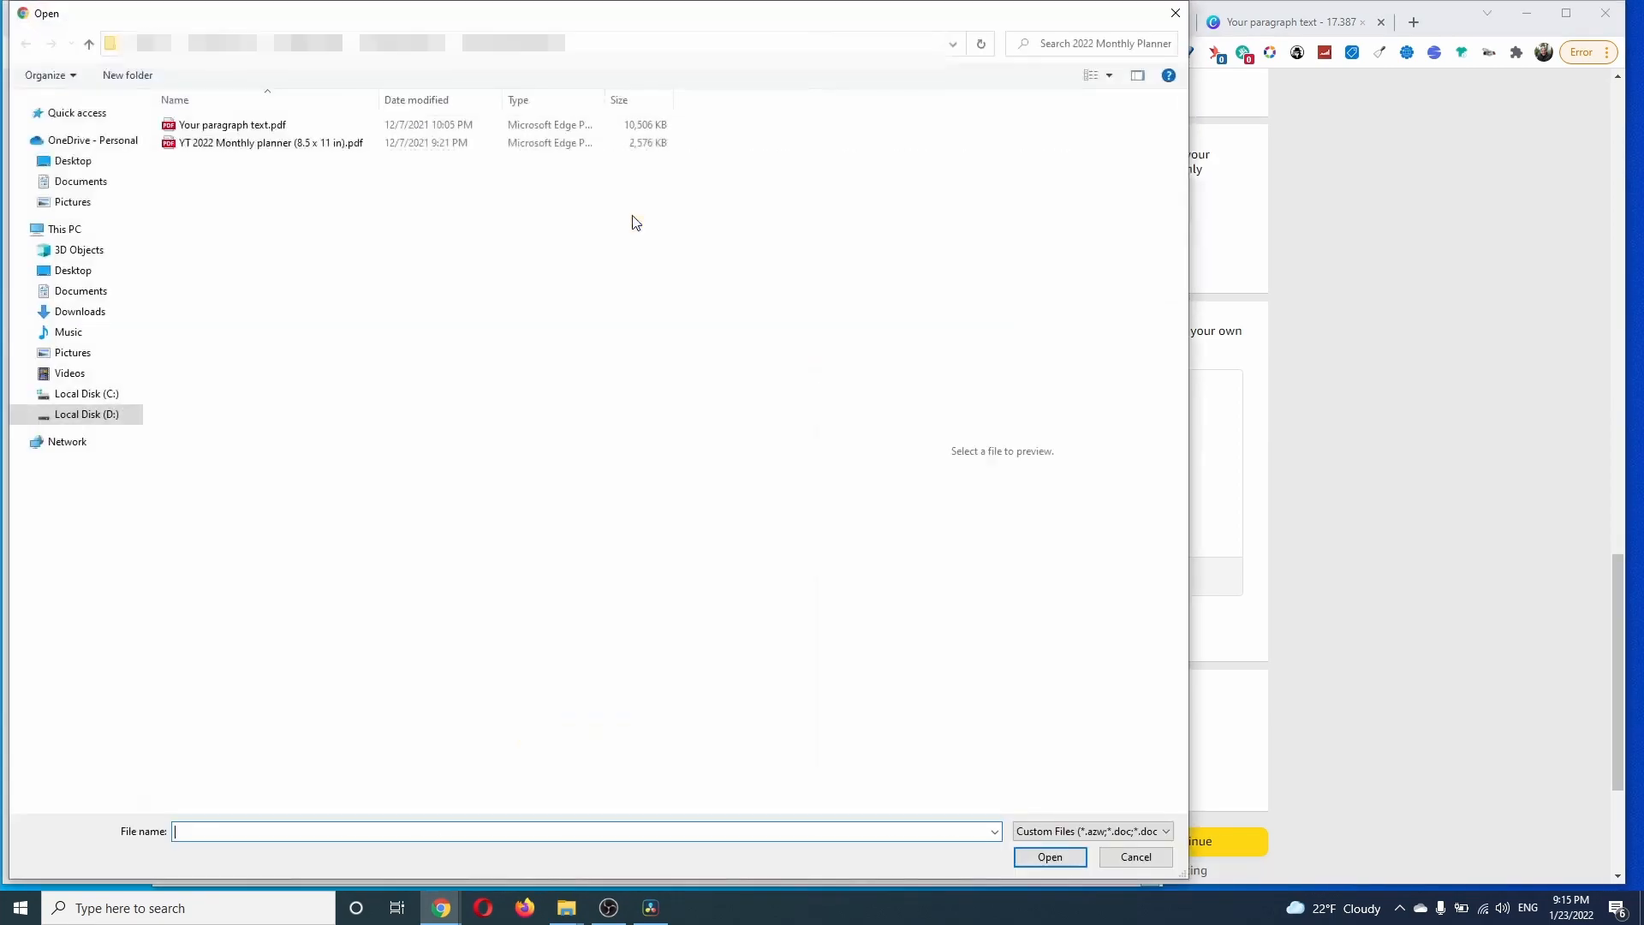
pyautogui.click(218, 147)
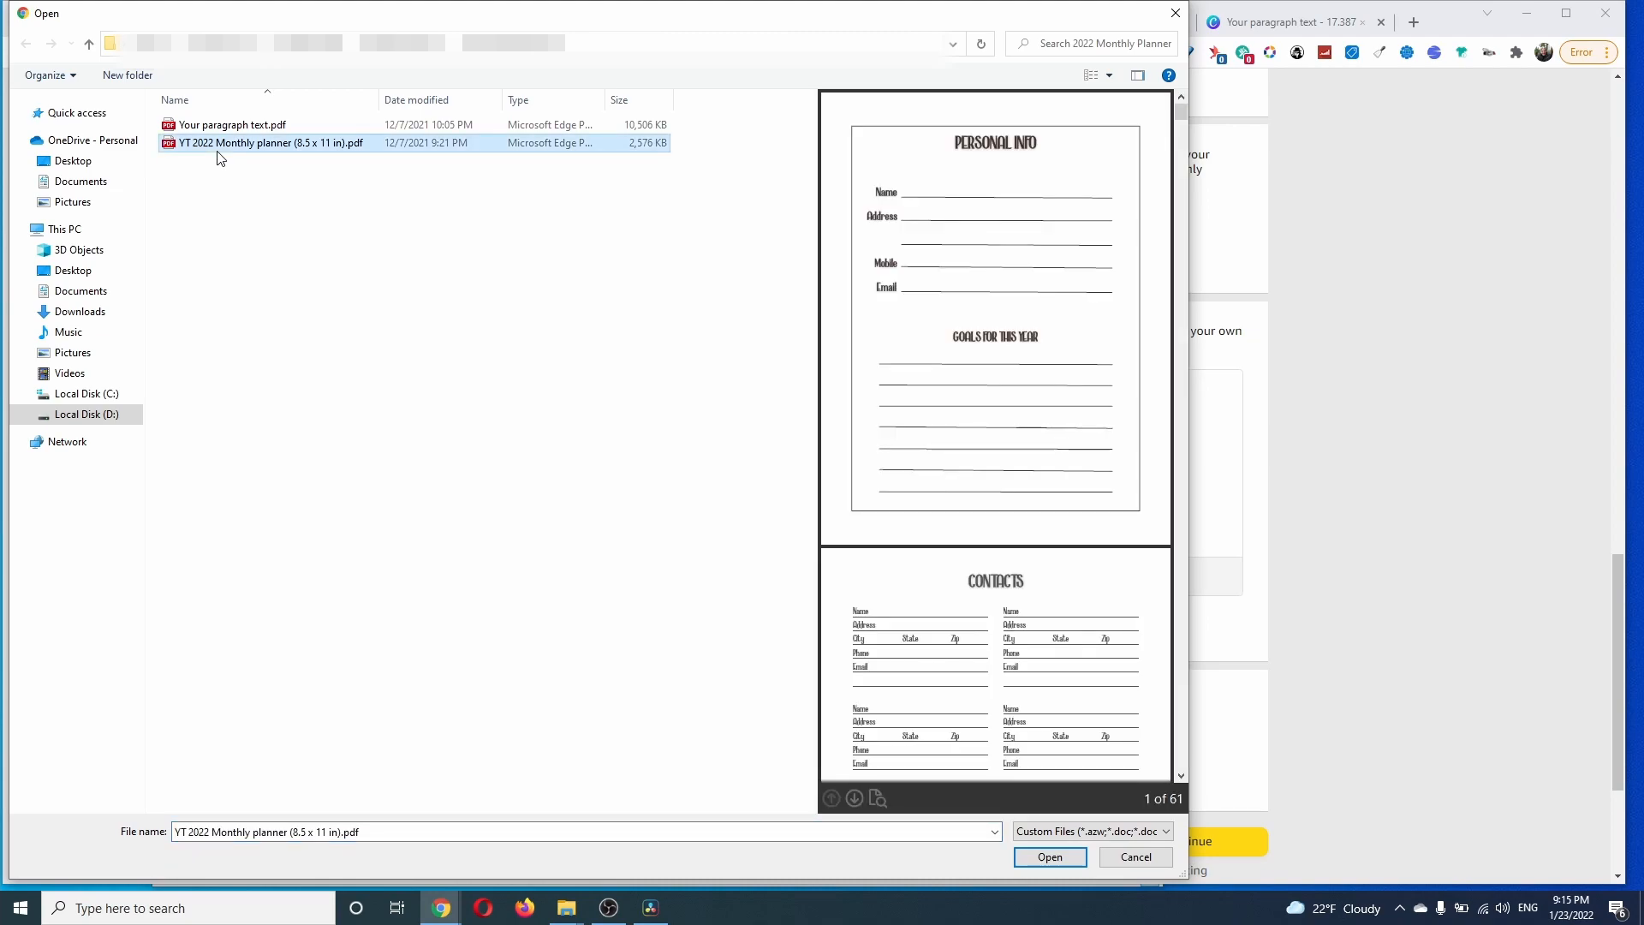
pyautogui.click(1046, 859)
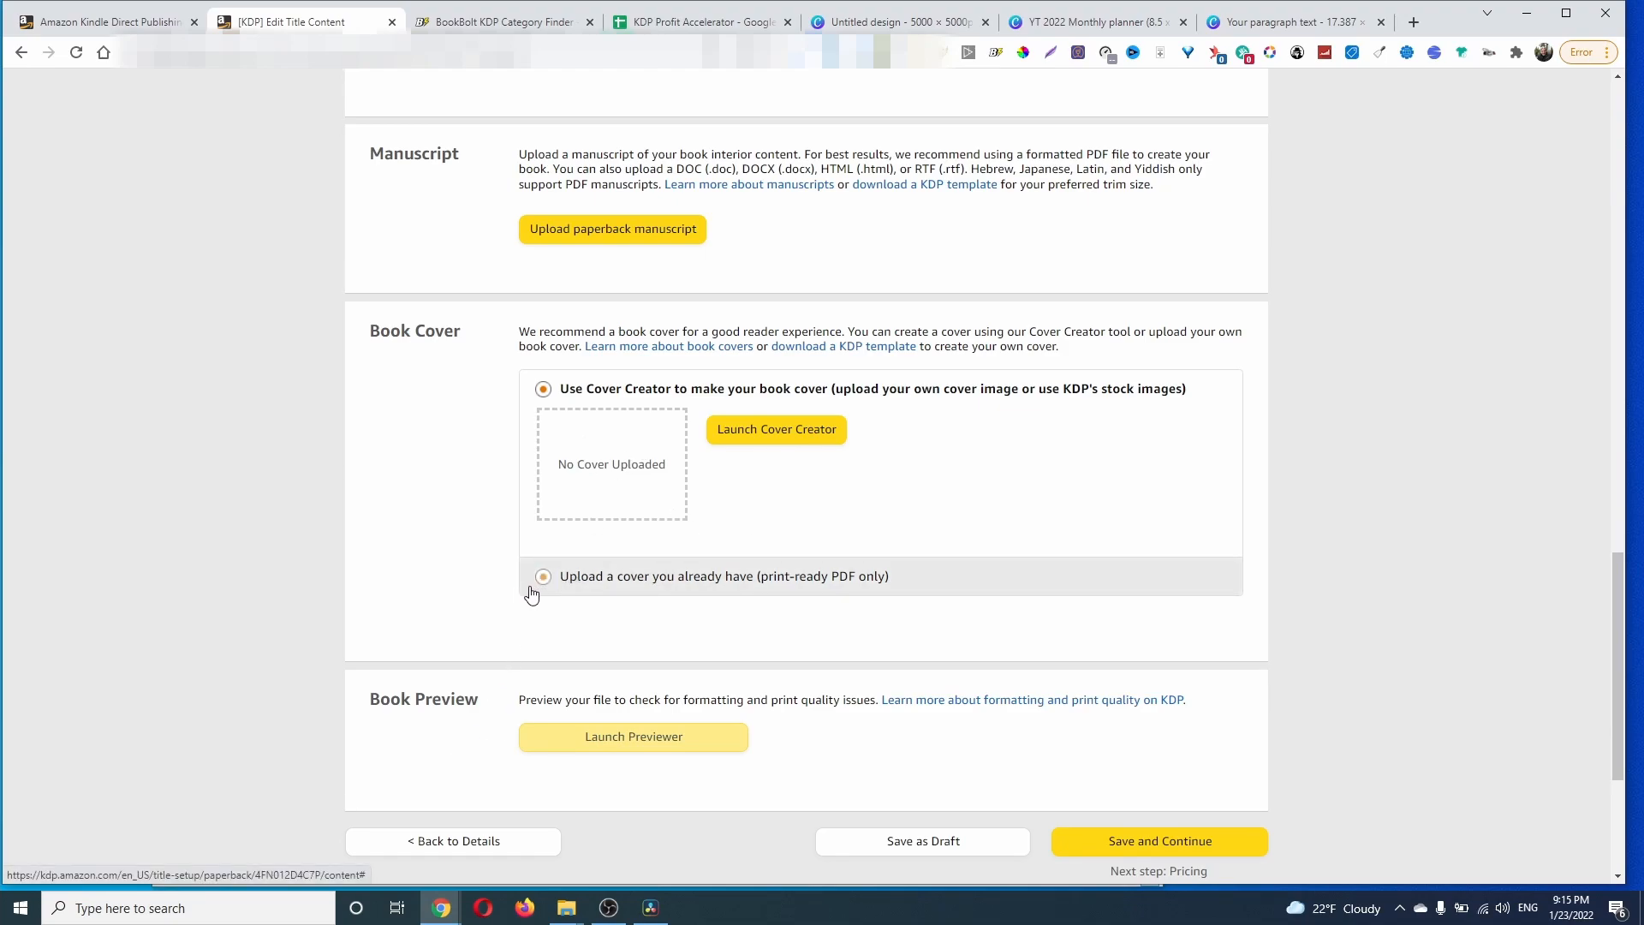
# Step: Choose to supply a print-ready PDF cover and upload "Your paragraph text.pdf" as the book cover
pyautogui.click(575, 586)
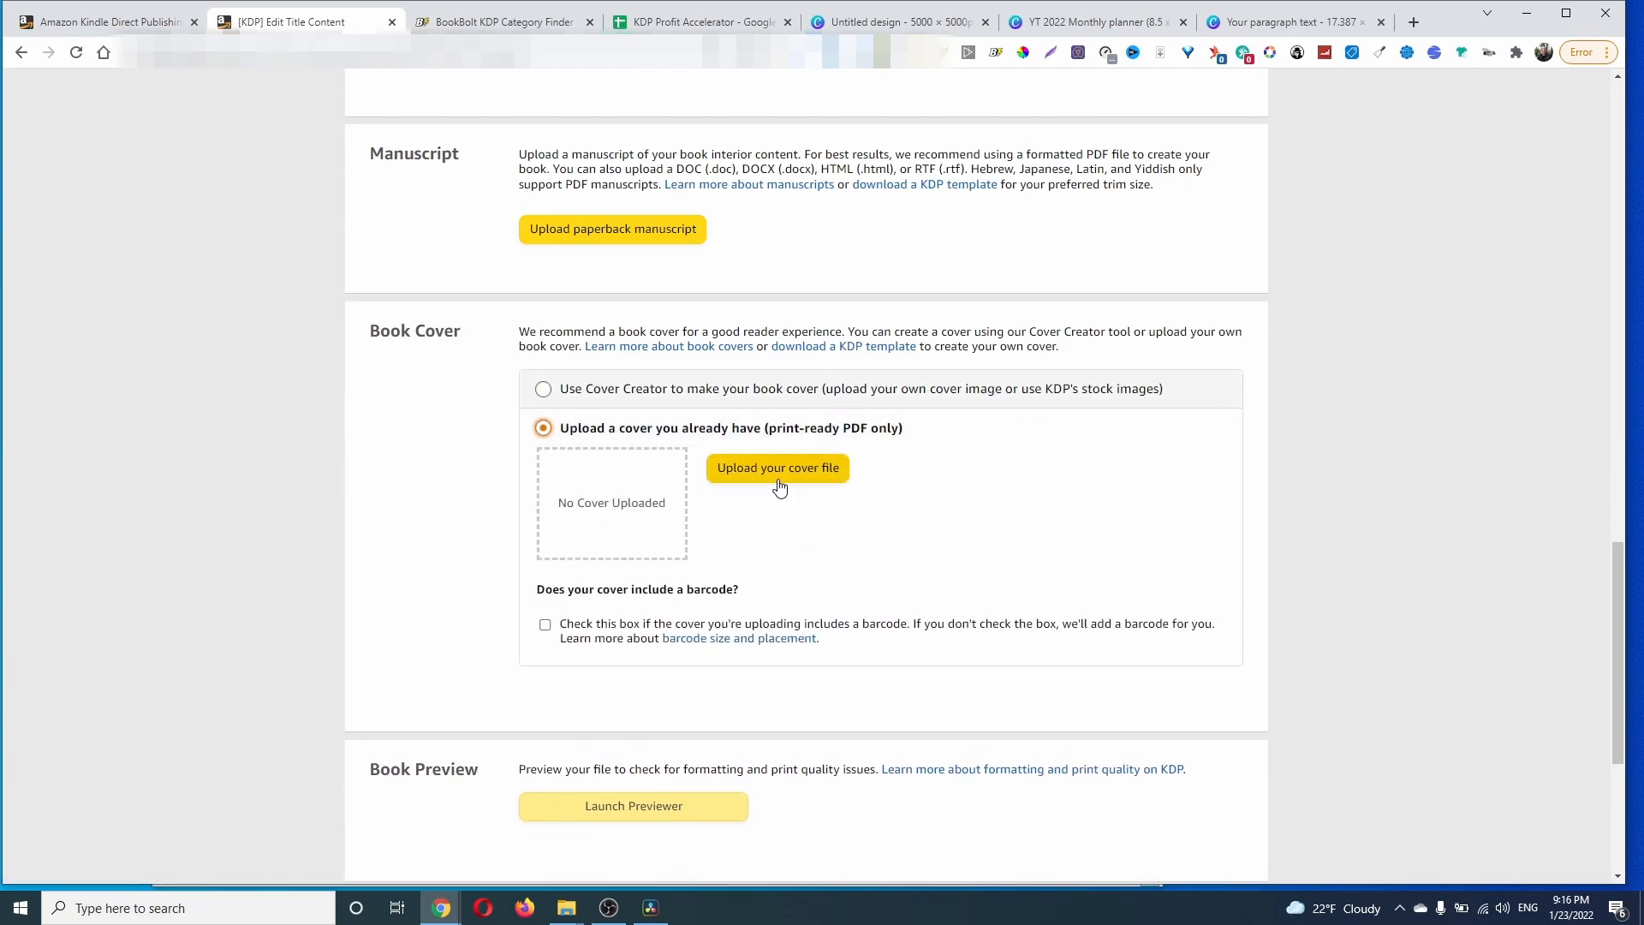
pyautogui.click(779, 544)
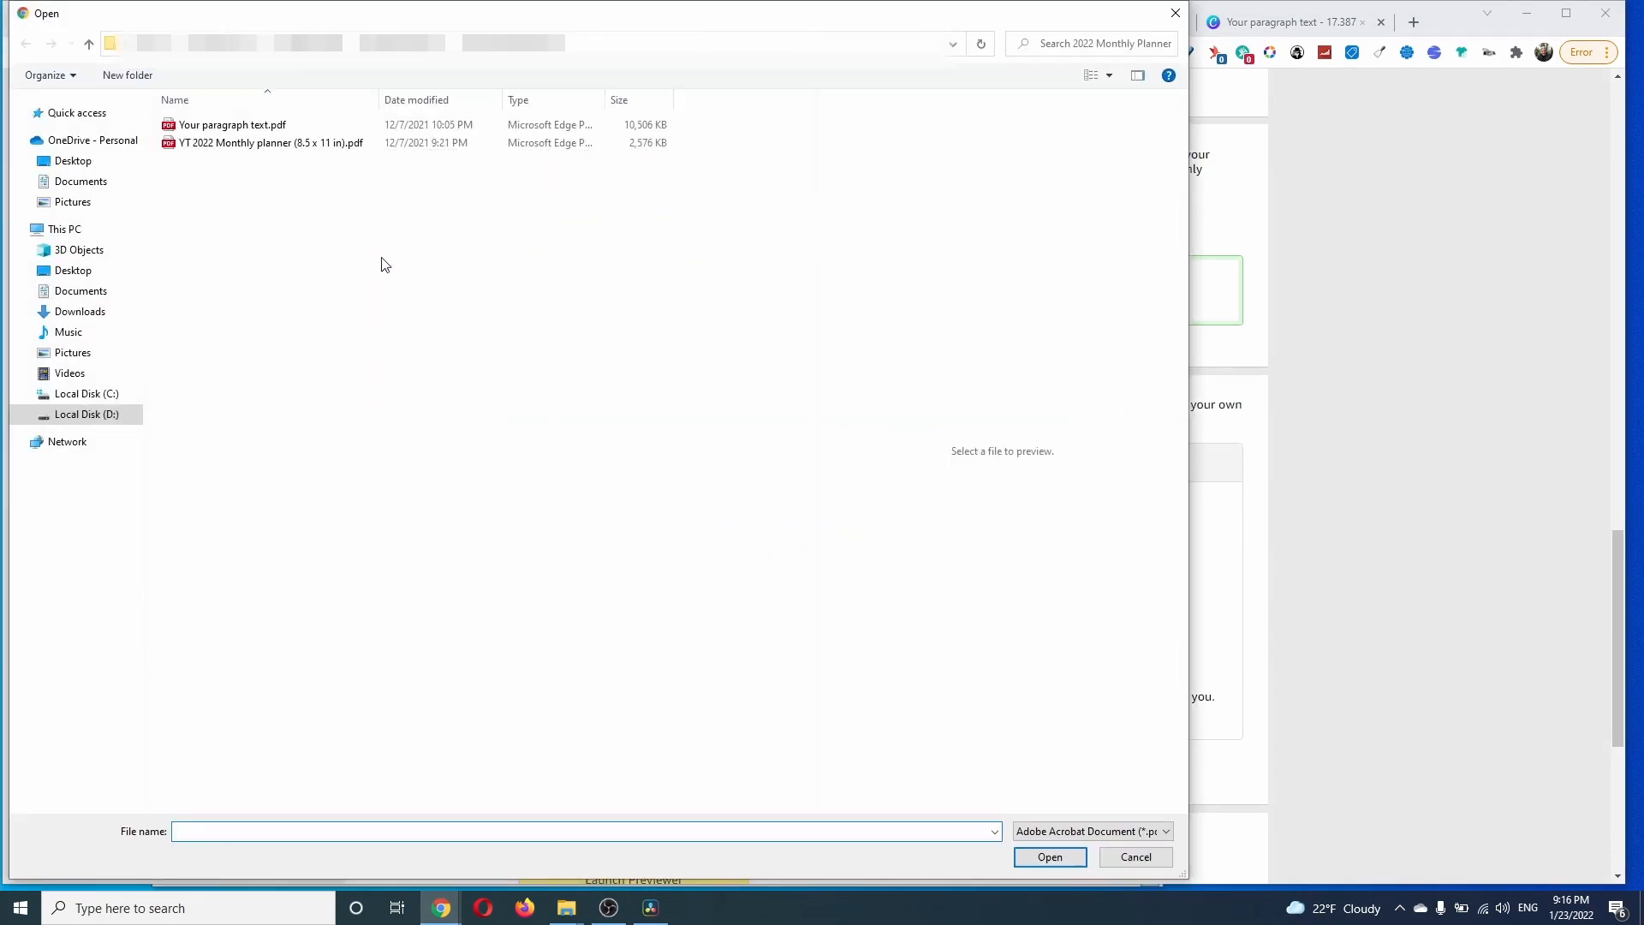
pyautogui.click(224, 126)
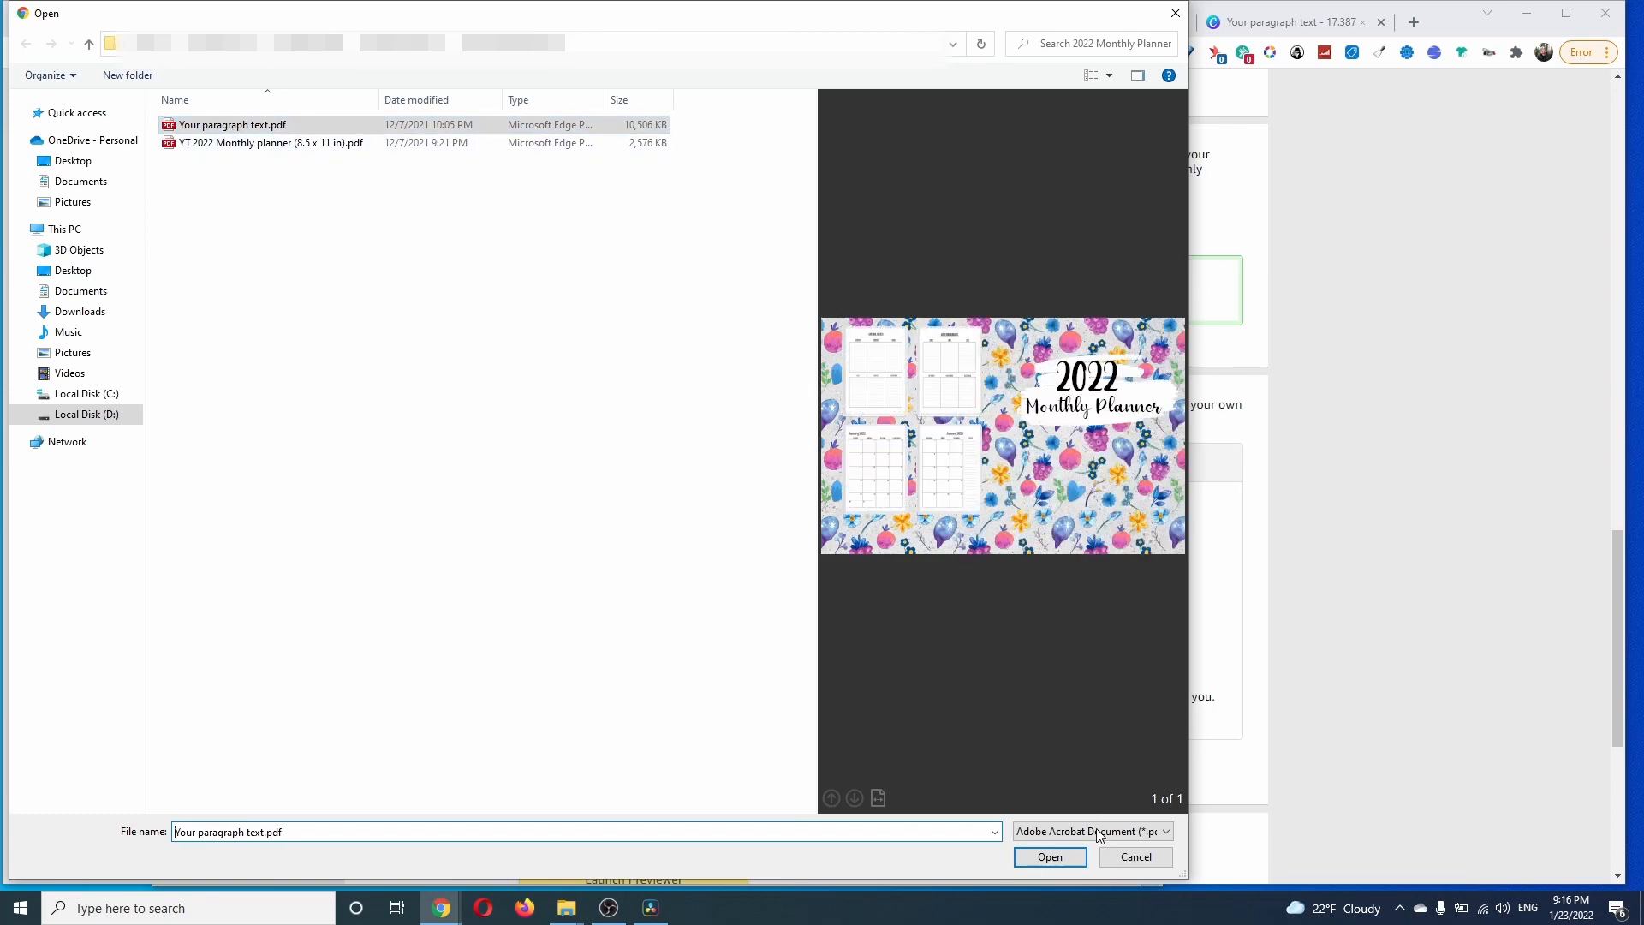
pyautogui.click(1052, 857)
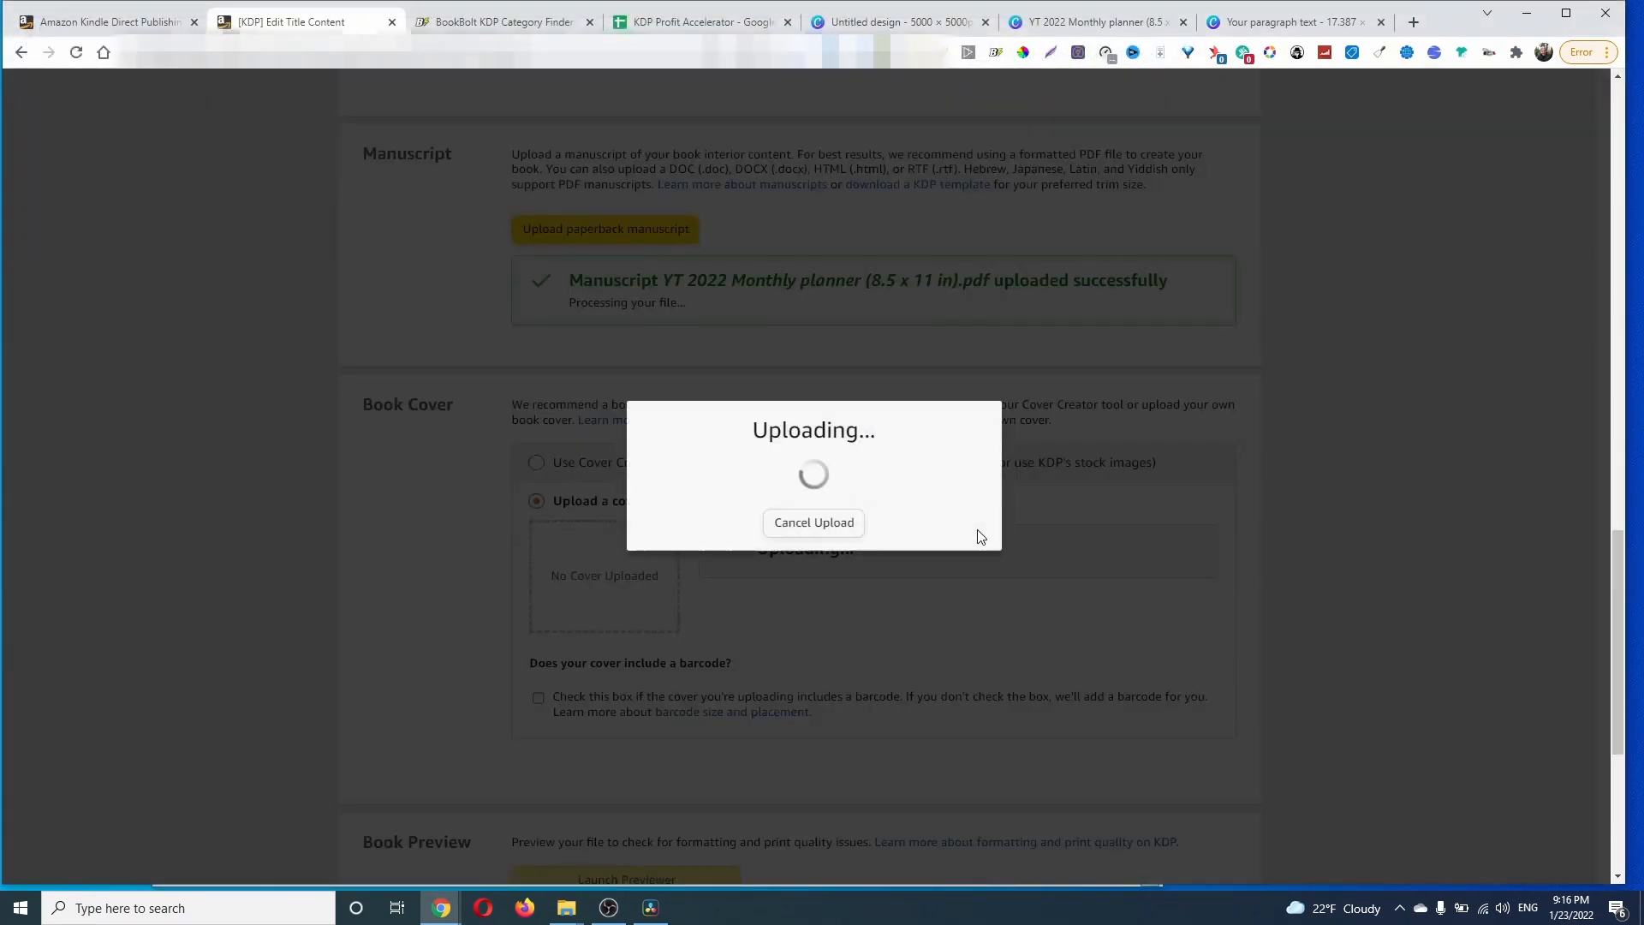
pyautogui.scroll(-1, 981, 535)
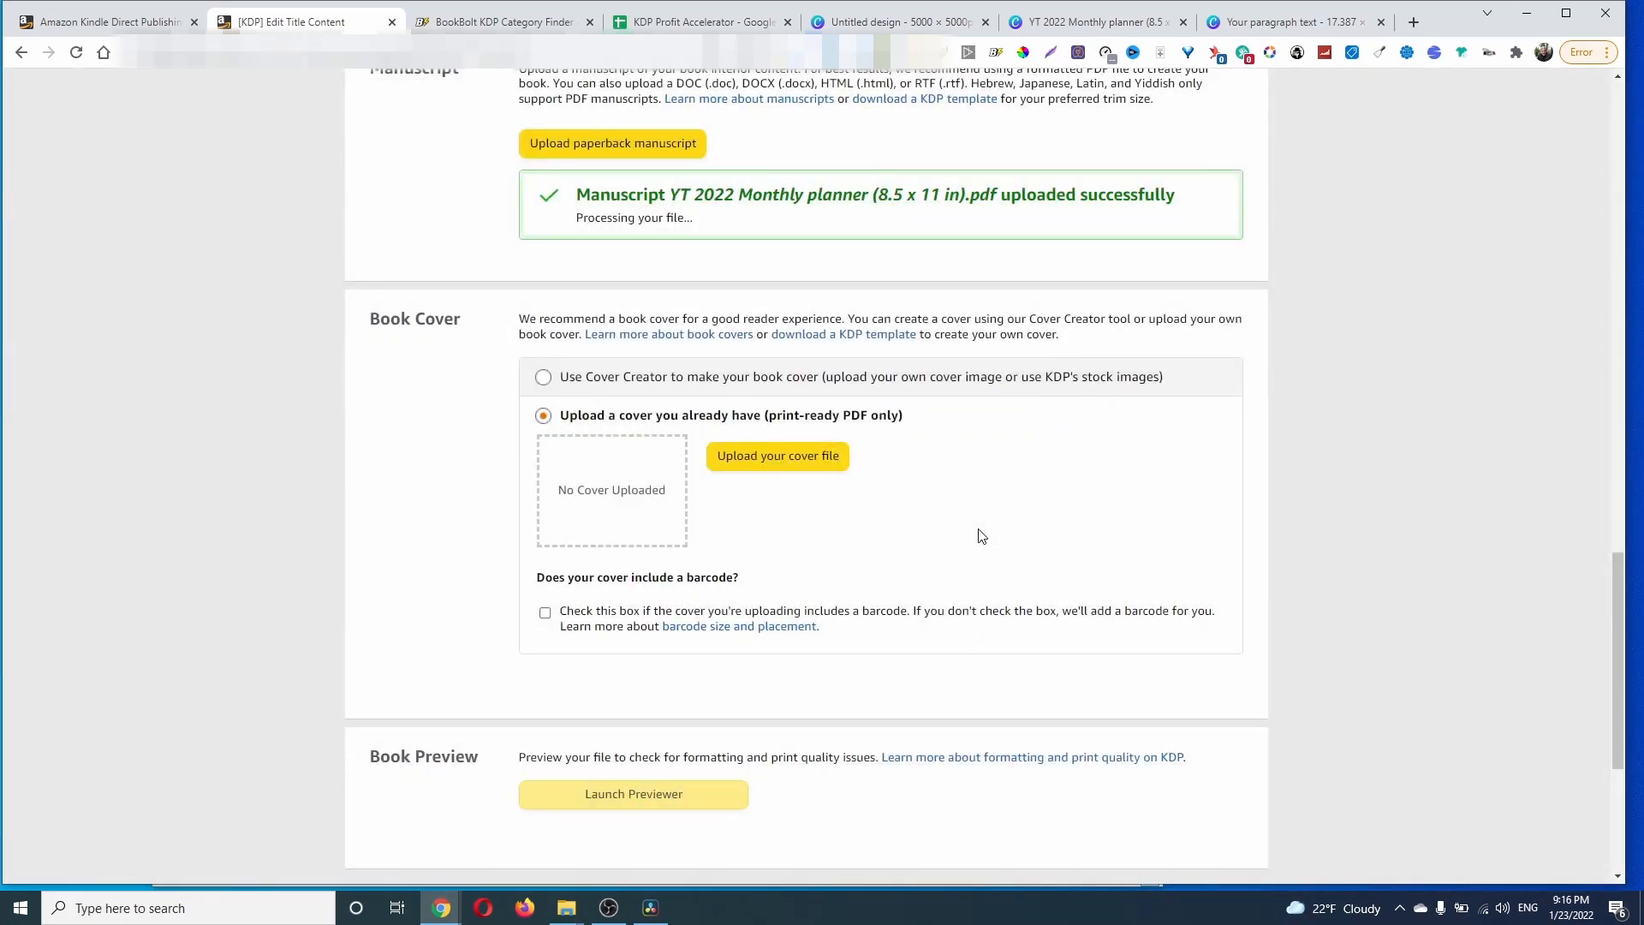
# Step: Try to save the content page and continue to pricing, and launch the print previewer for the book
pyautogui.scroll(-2, 997, 518)
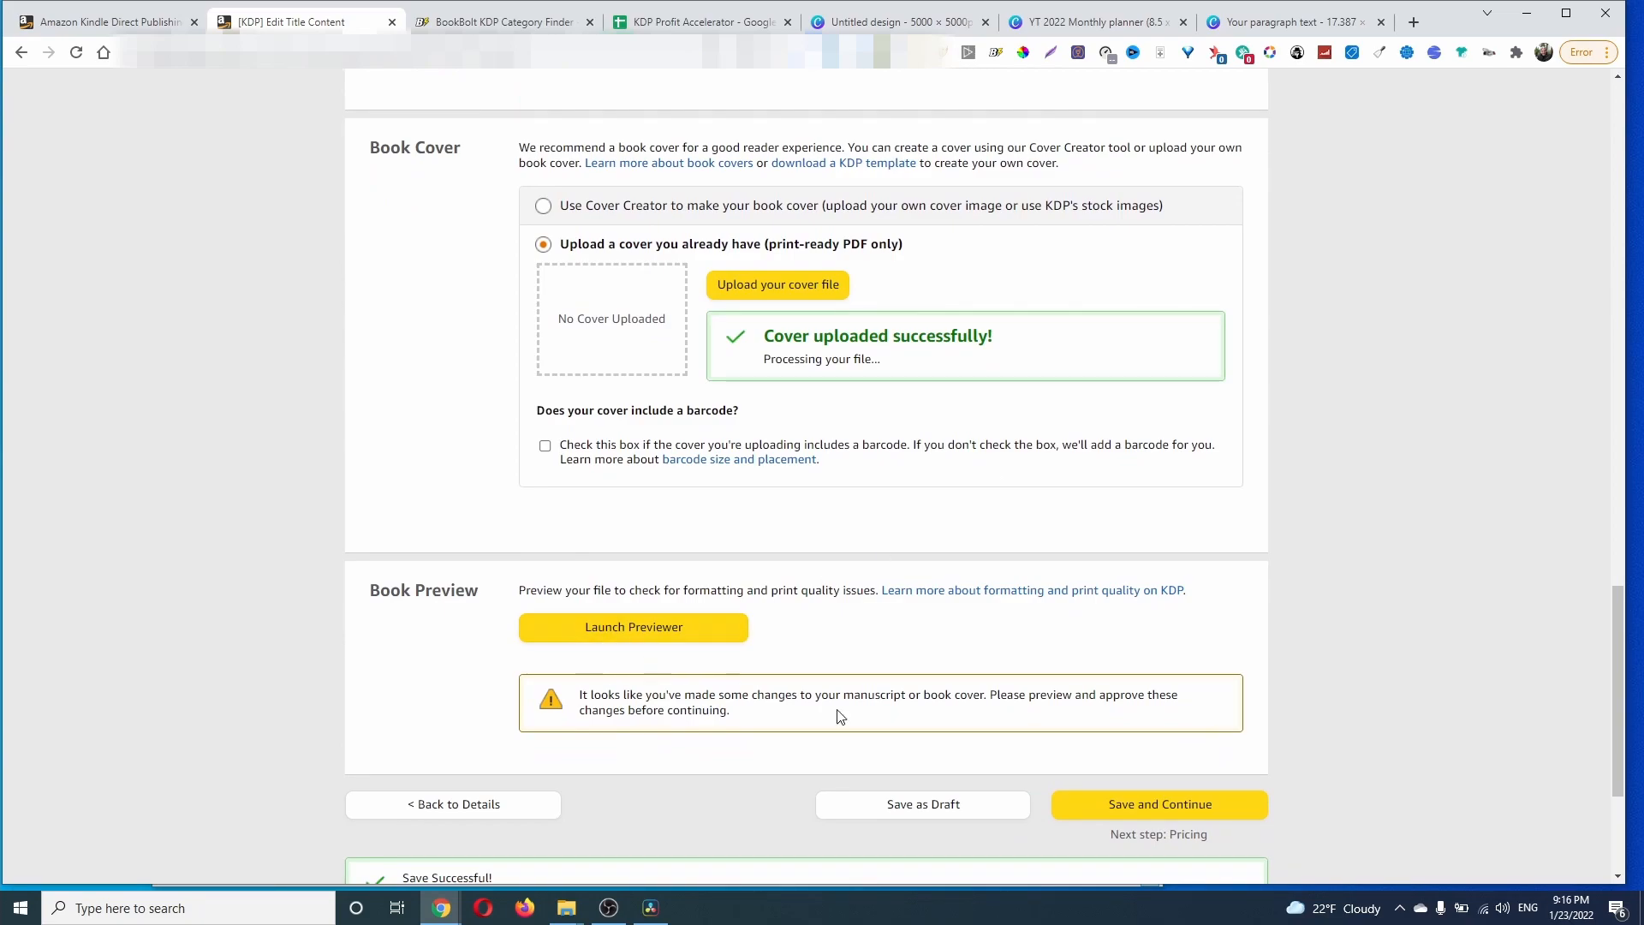
pyautogui.scroll(-2, 1148, 667)
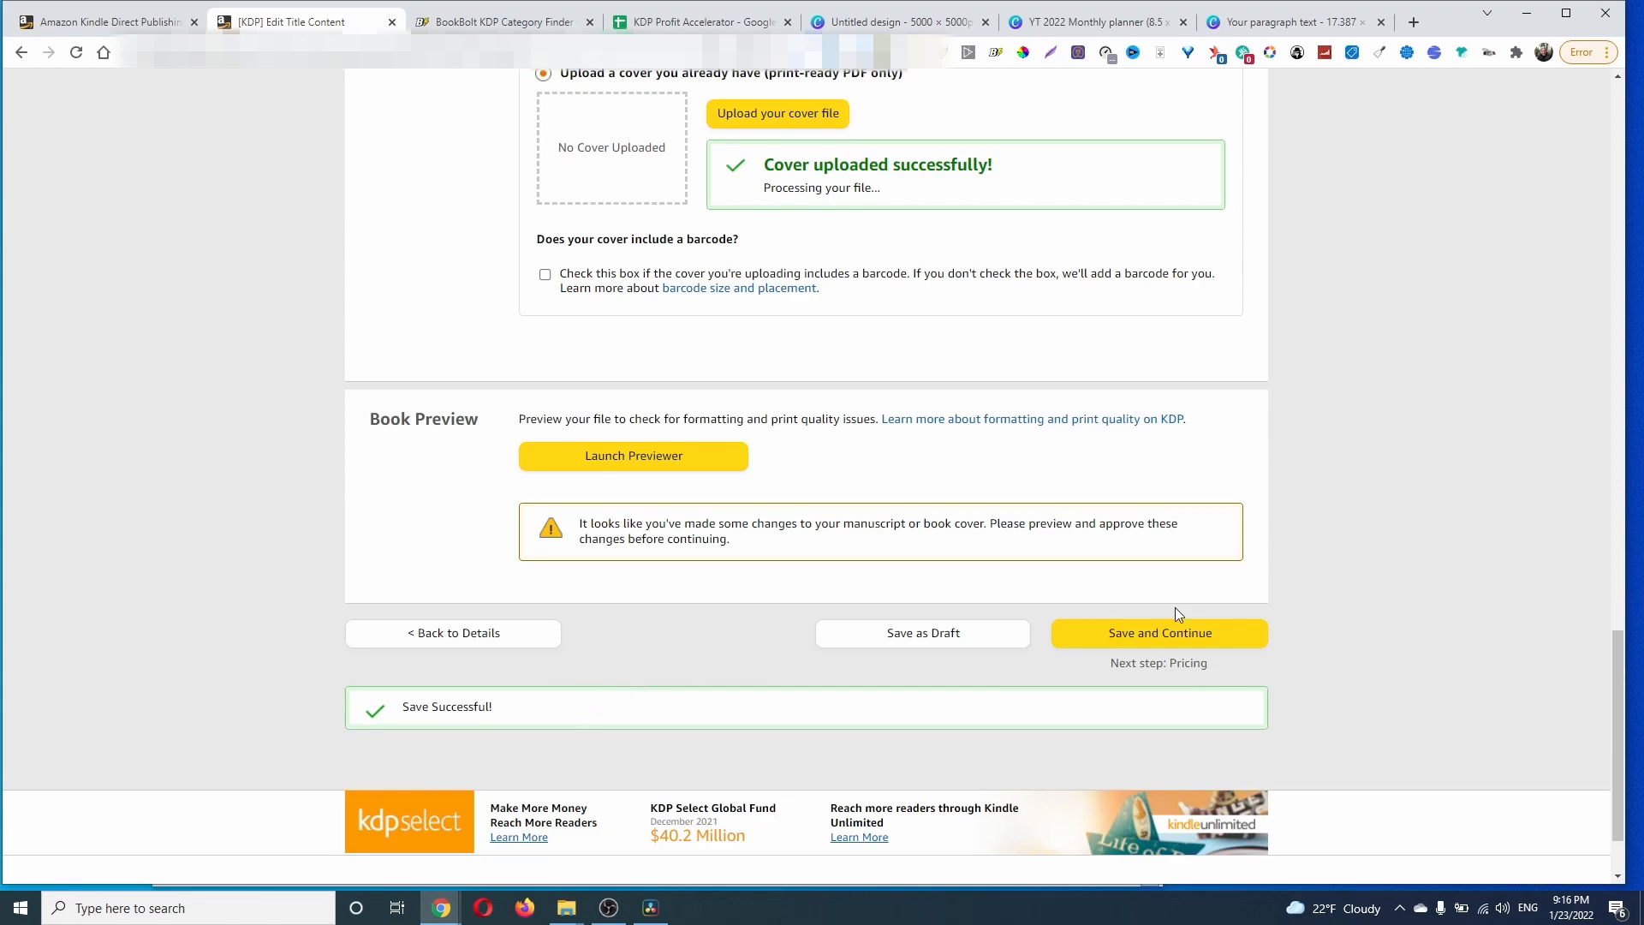
pyautogui.click(1161, 633)
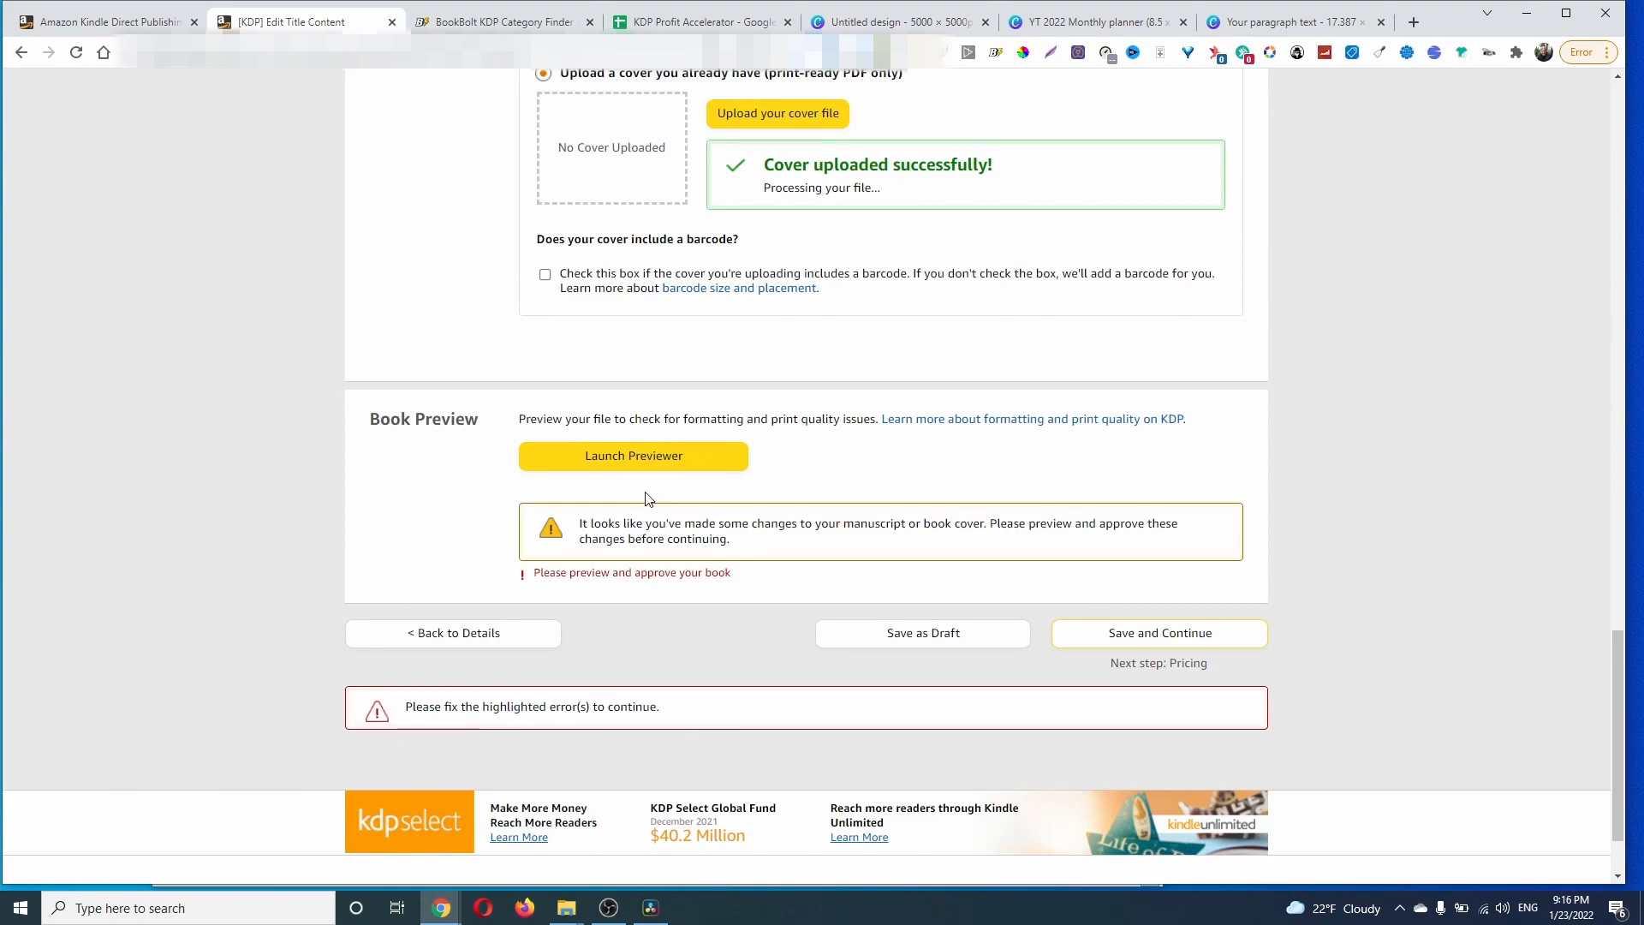
pyautogui.scroll(1, 1223, 475)
pyautogui.scroll(3, 1225, 470)
pyautogui.click(661, 713)
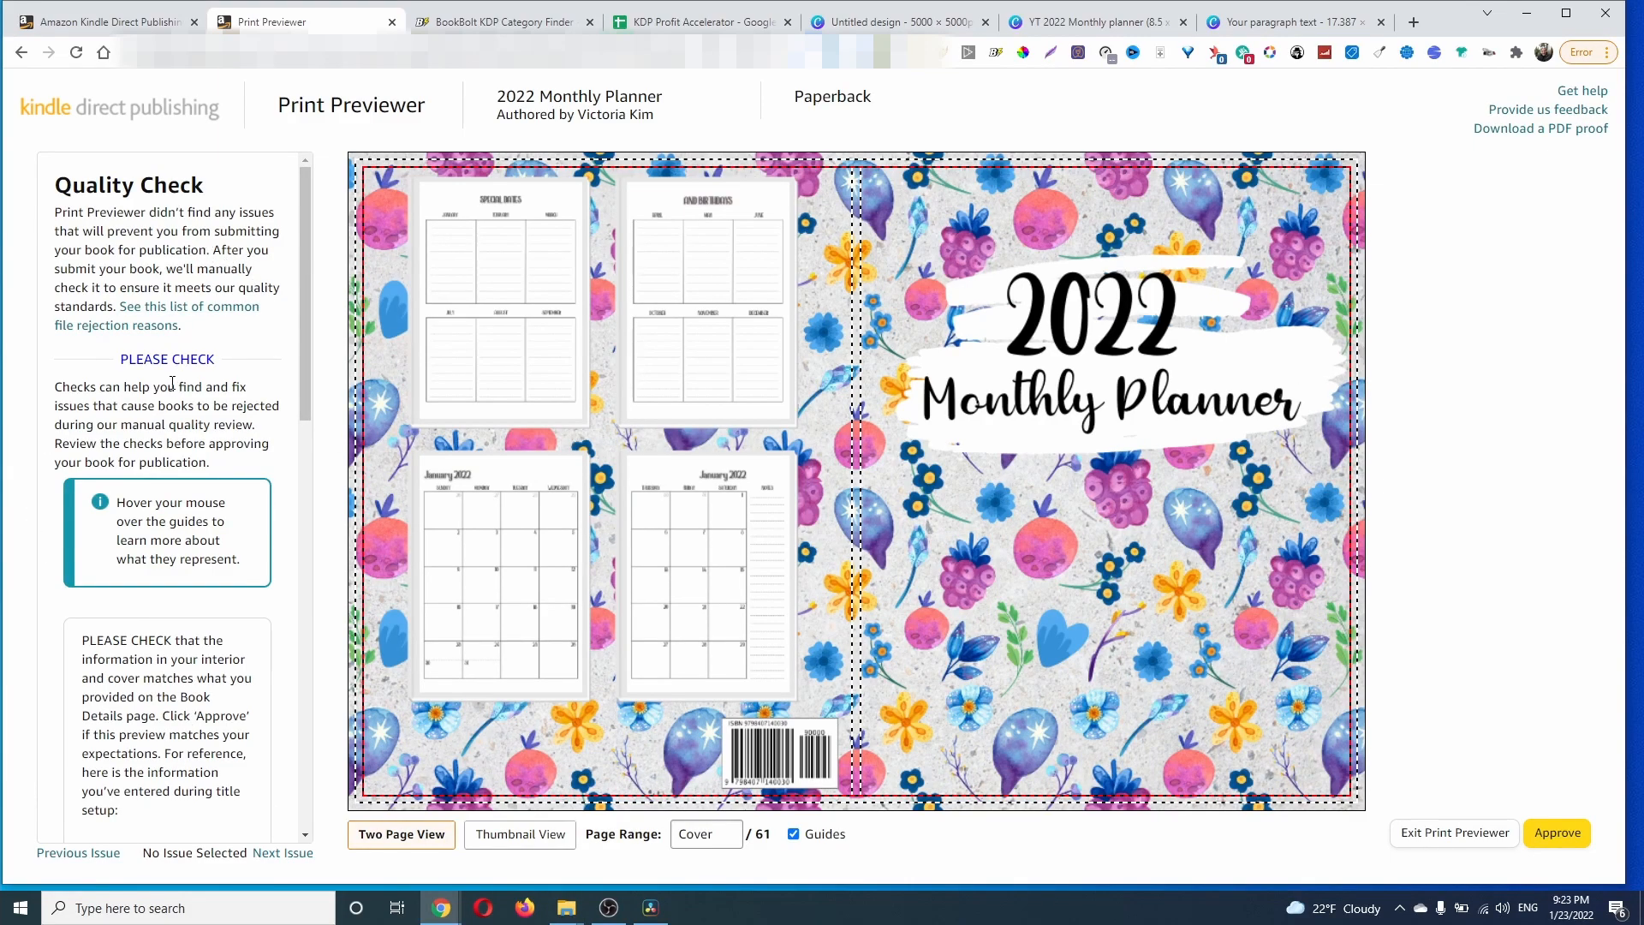
# Step: Review the quality check notes and inspect the full cover against its trim and margin guides, zooming in on the front cover
pyautogui.scroll(-7, 171, 480)
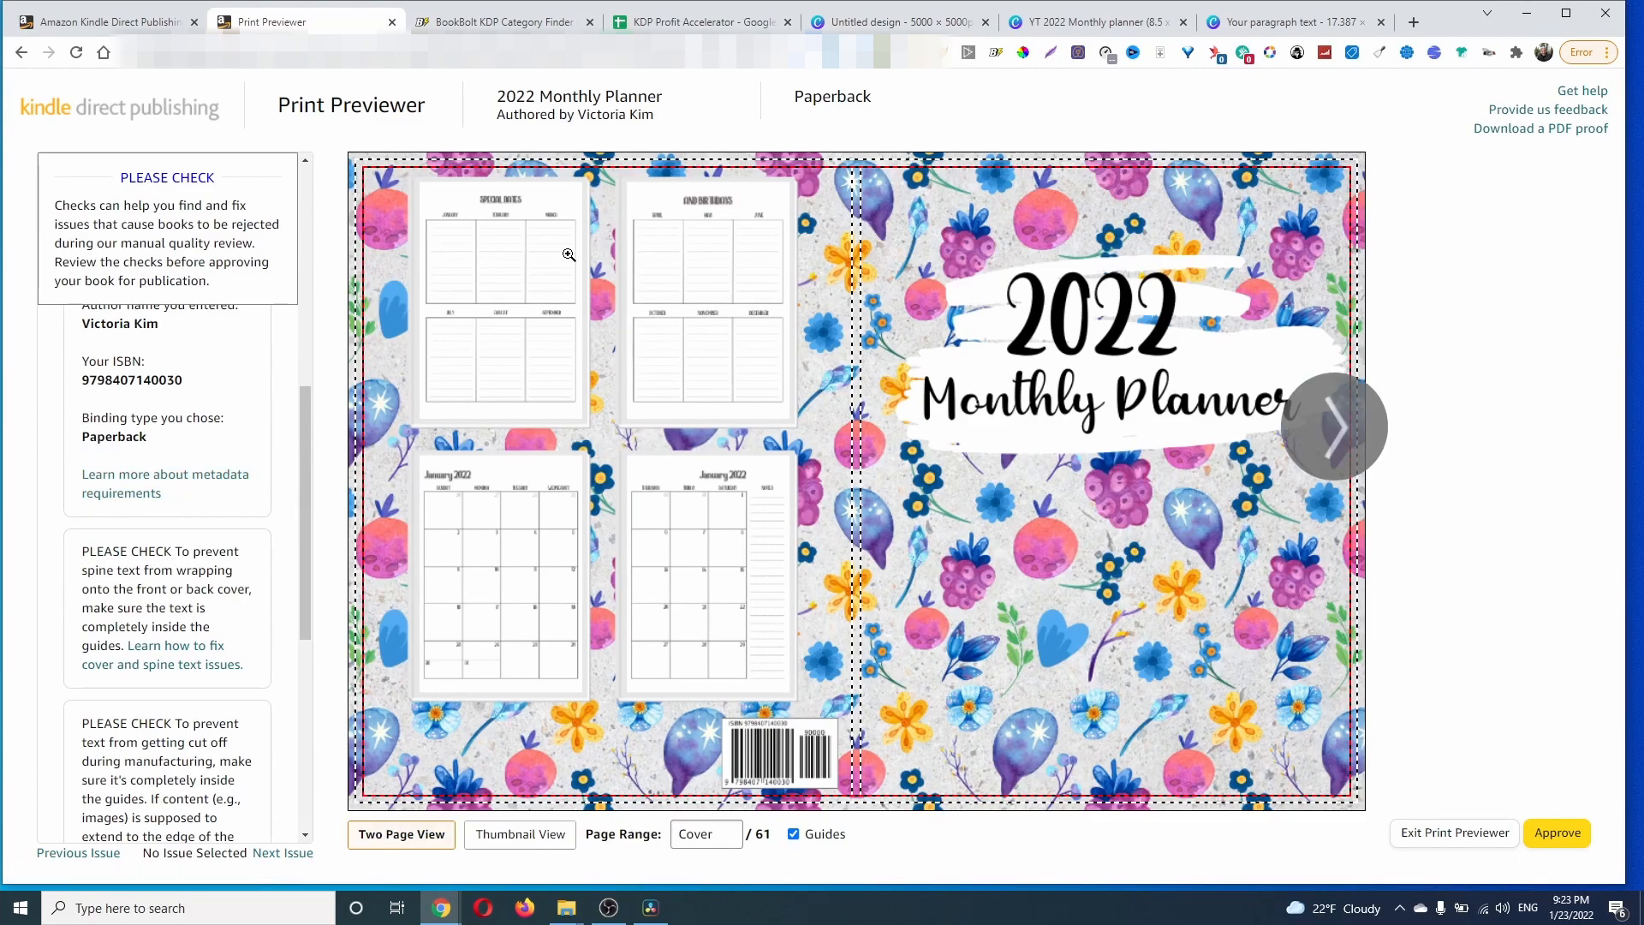
pyautogui.moveTo(1253, 161)
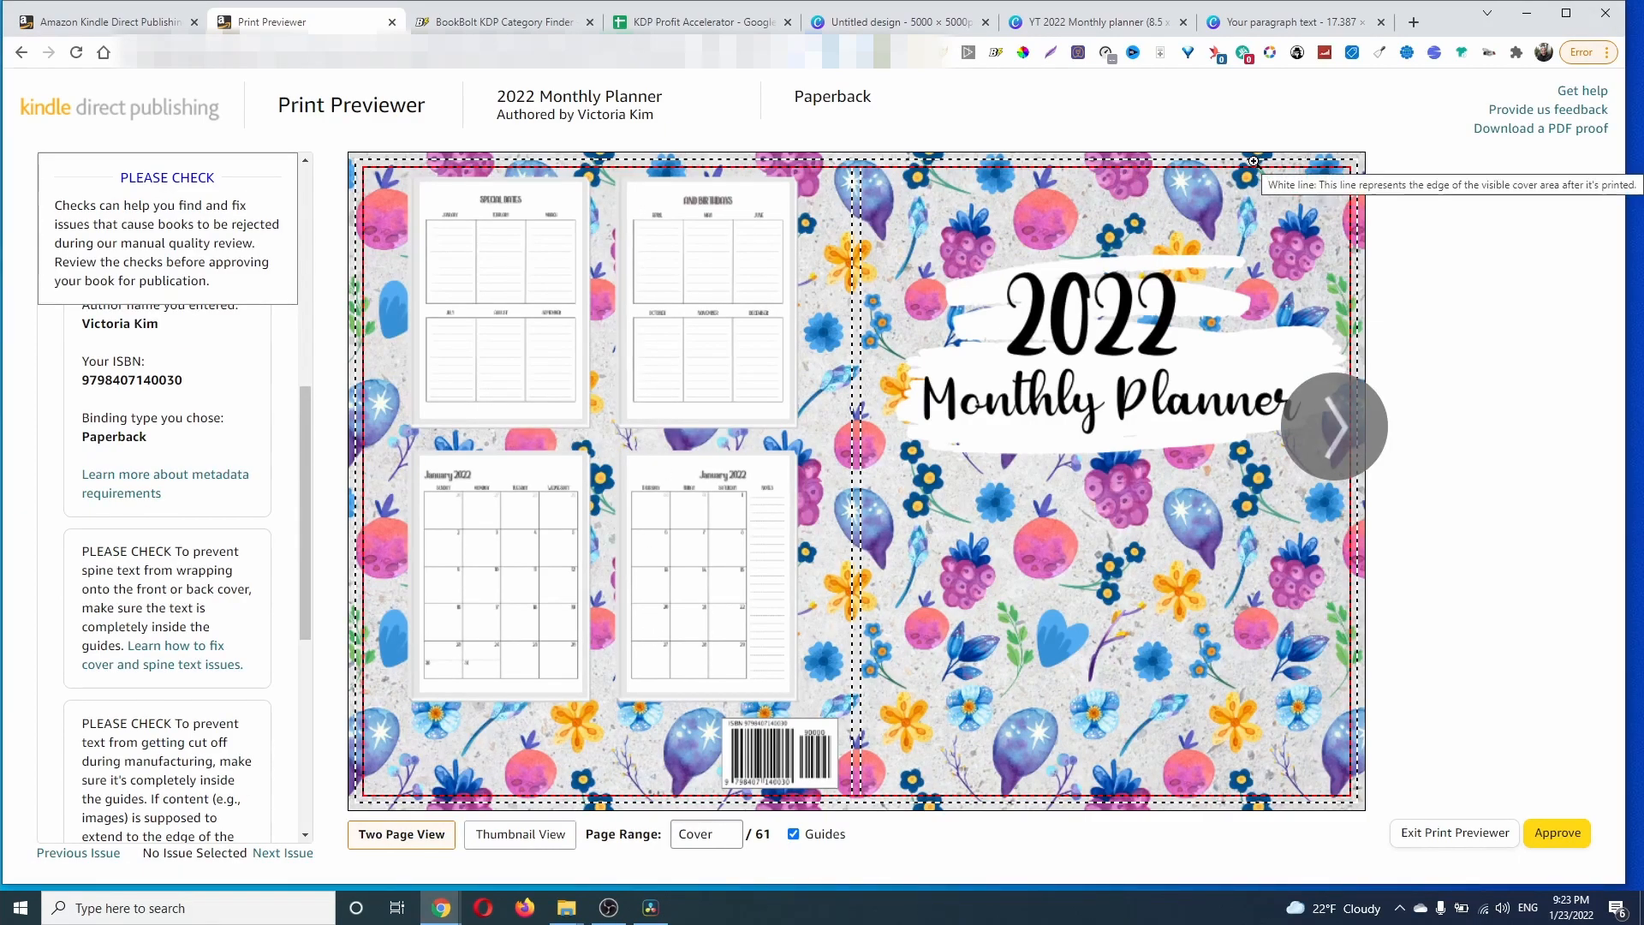
pyautogui.click(1253, 161)
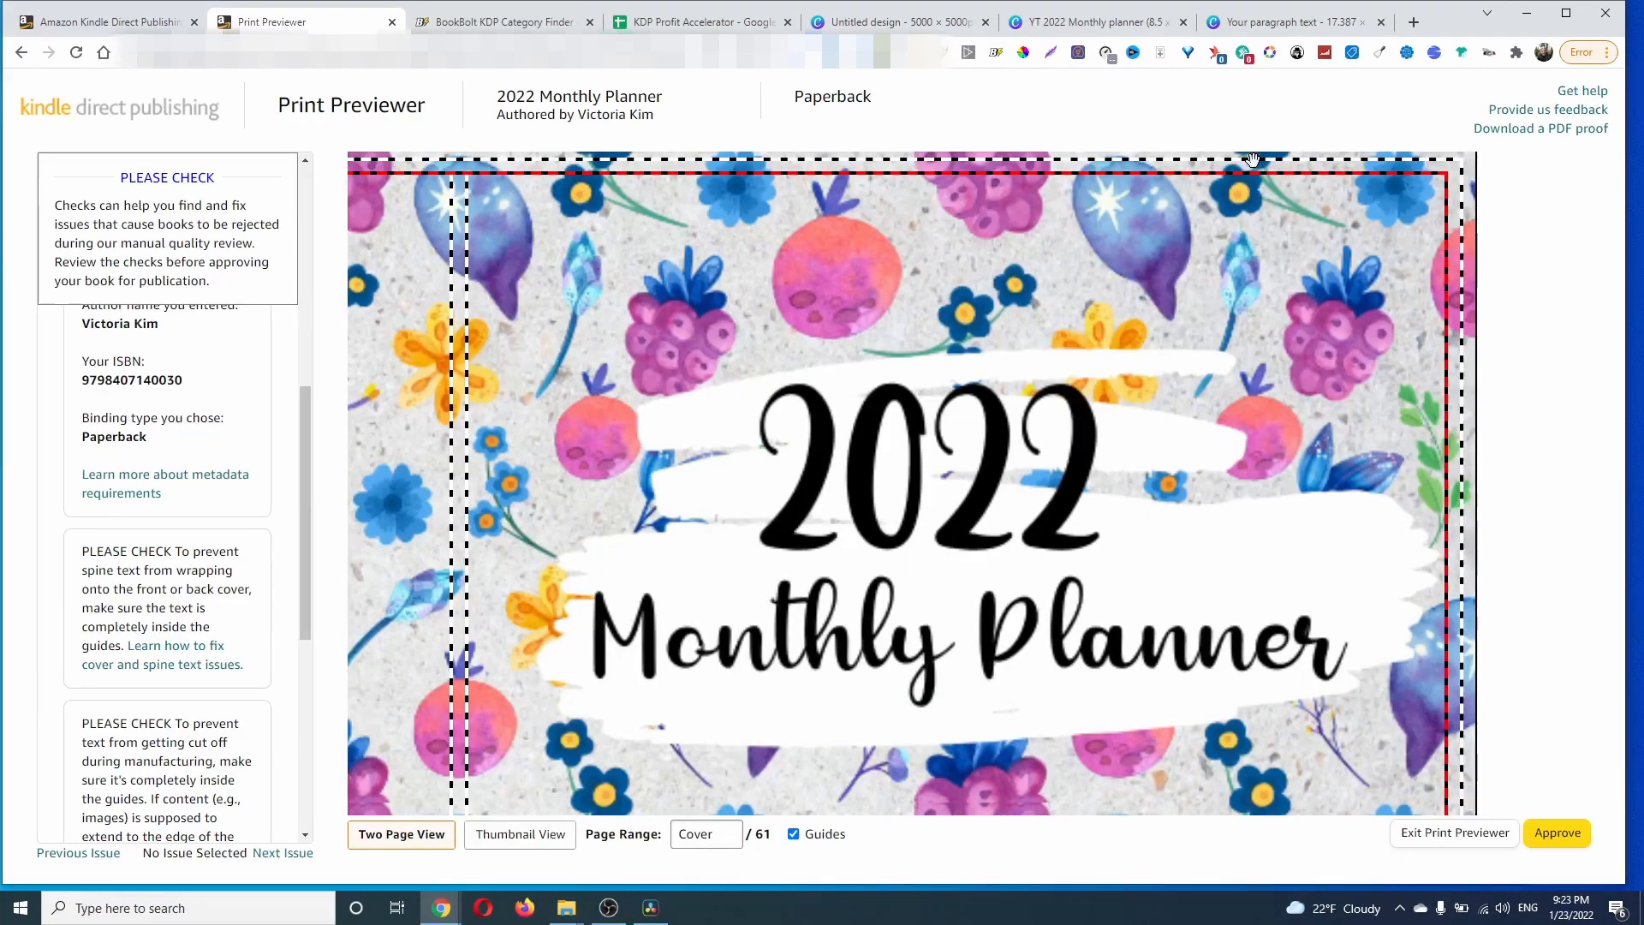
pyautogui.moveTo(1215, 344); pyautogui.dragTo(1105, 278)
pyautogui.click(1105, 278)
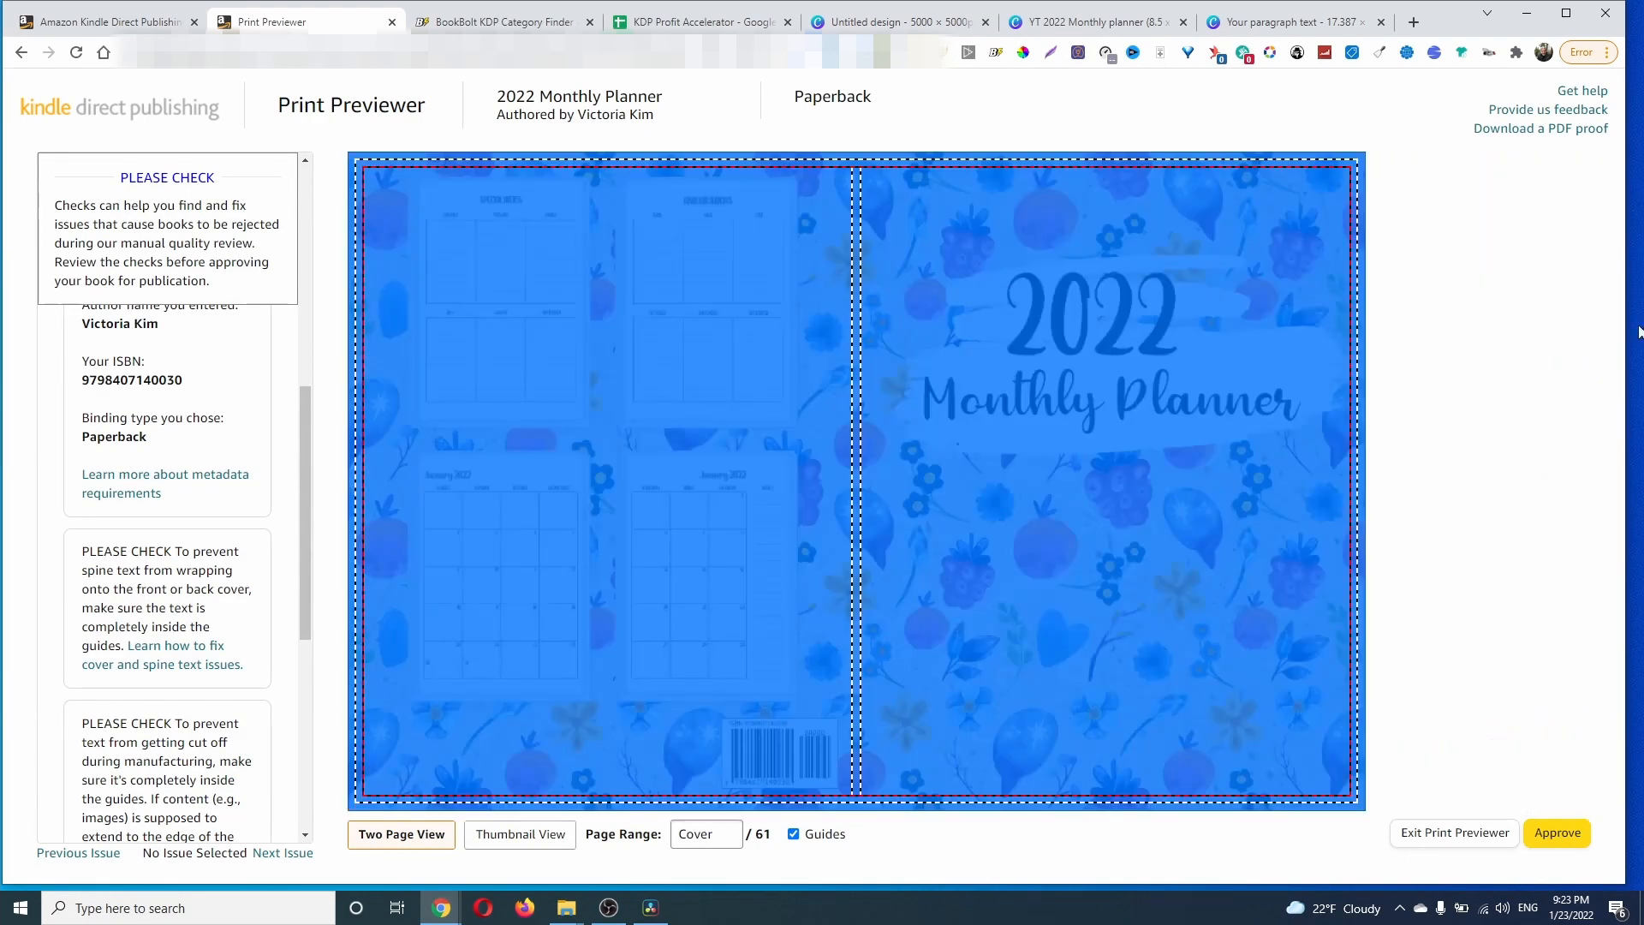
pyautogui.click(1046, 347)
pyautogui.moveTo(1280, 753); pyautogui.dragTo(1324, 95)
pyautogui.click(1263, 372)
pyautogui.click(1280, 281)
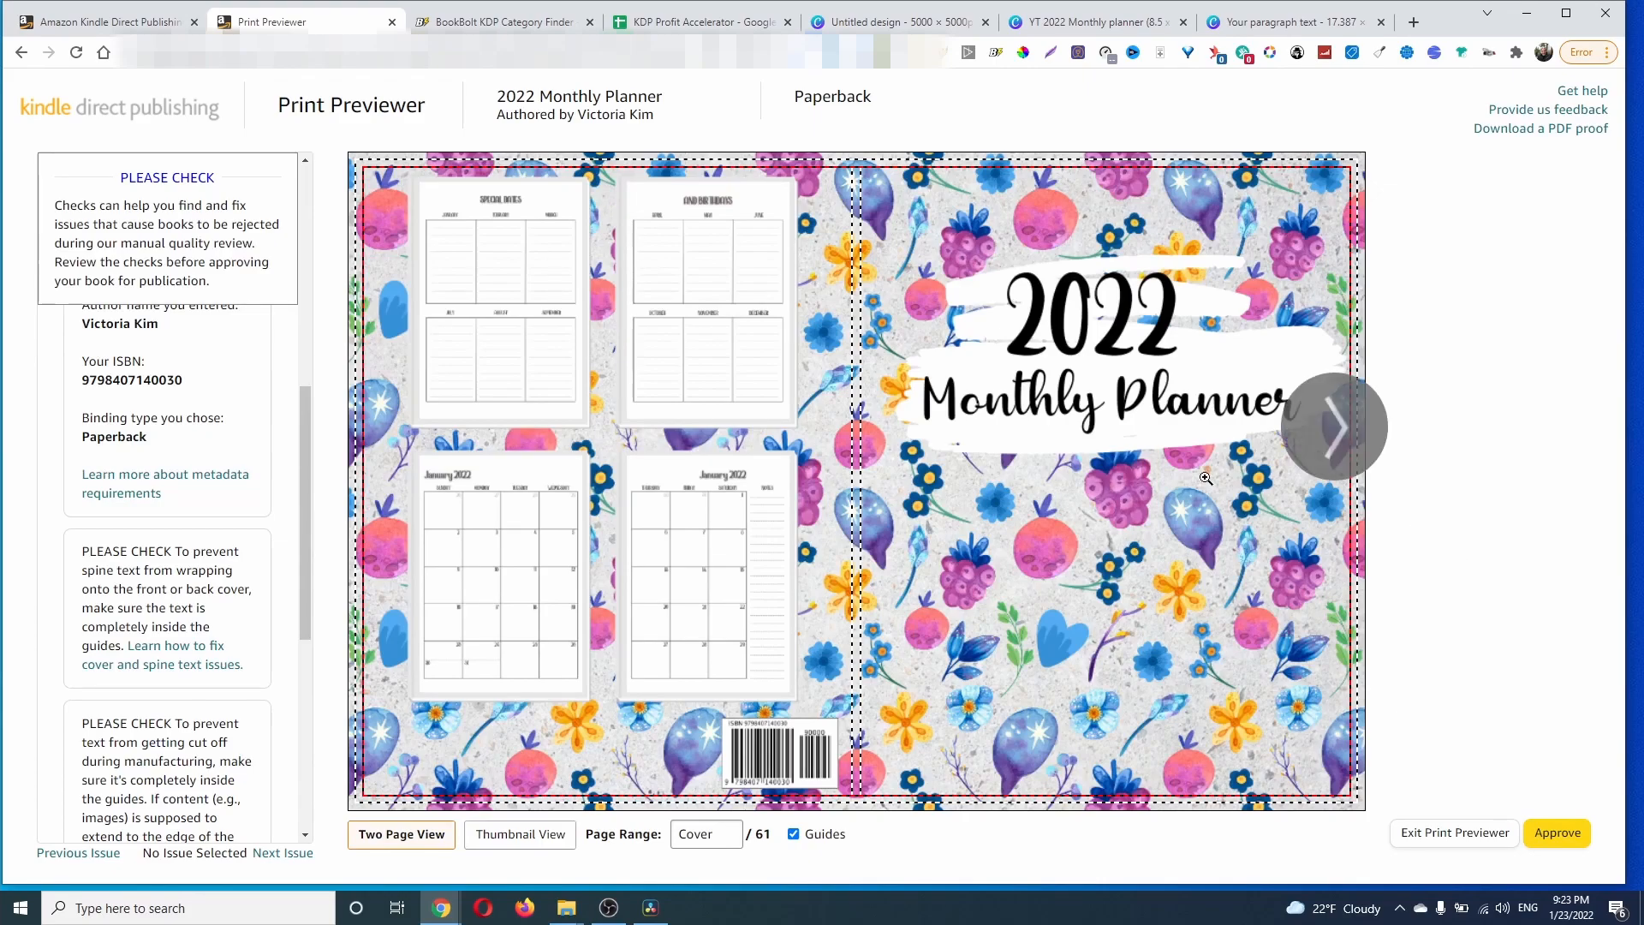
# Step: Page through the planner's interior spreads up to pages 16-17, checking that the content sits inside the guides
pyautogui.click(1343, 447)
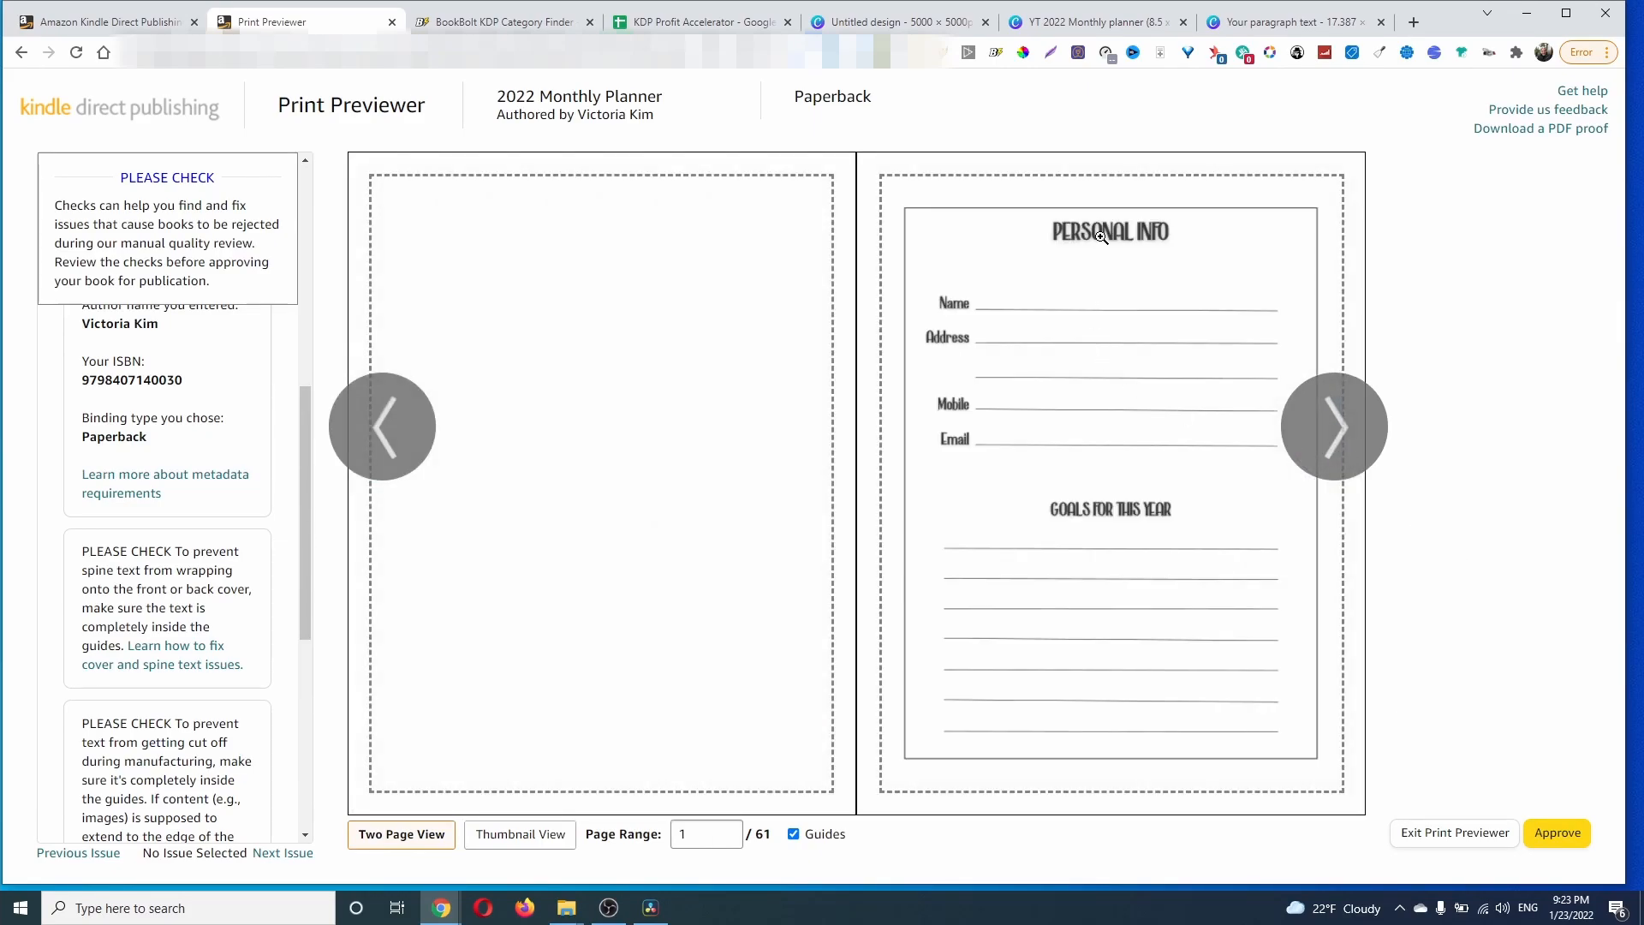
pyautogui.click(1335, 437)
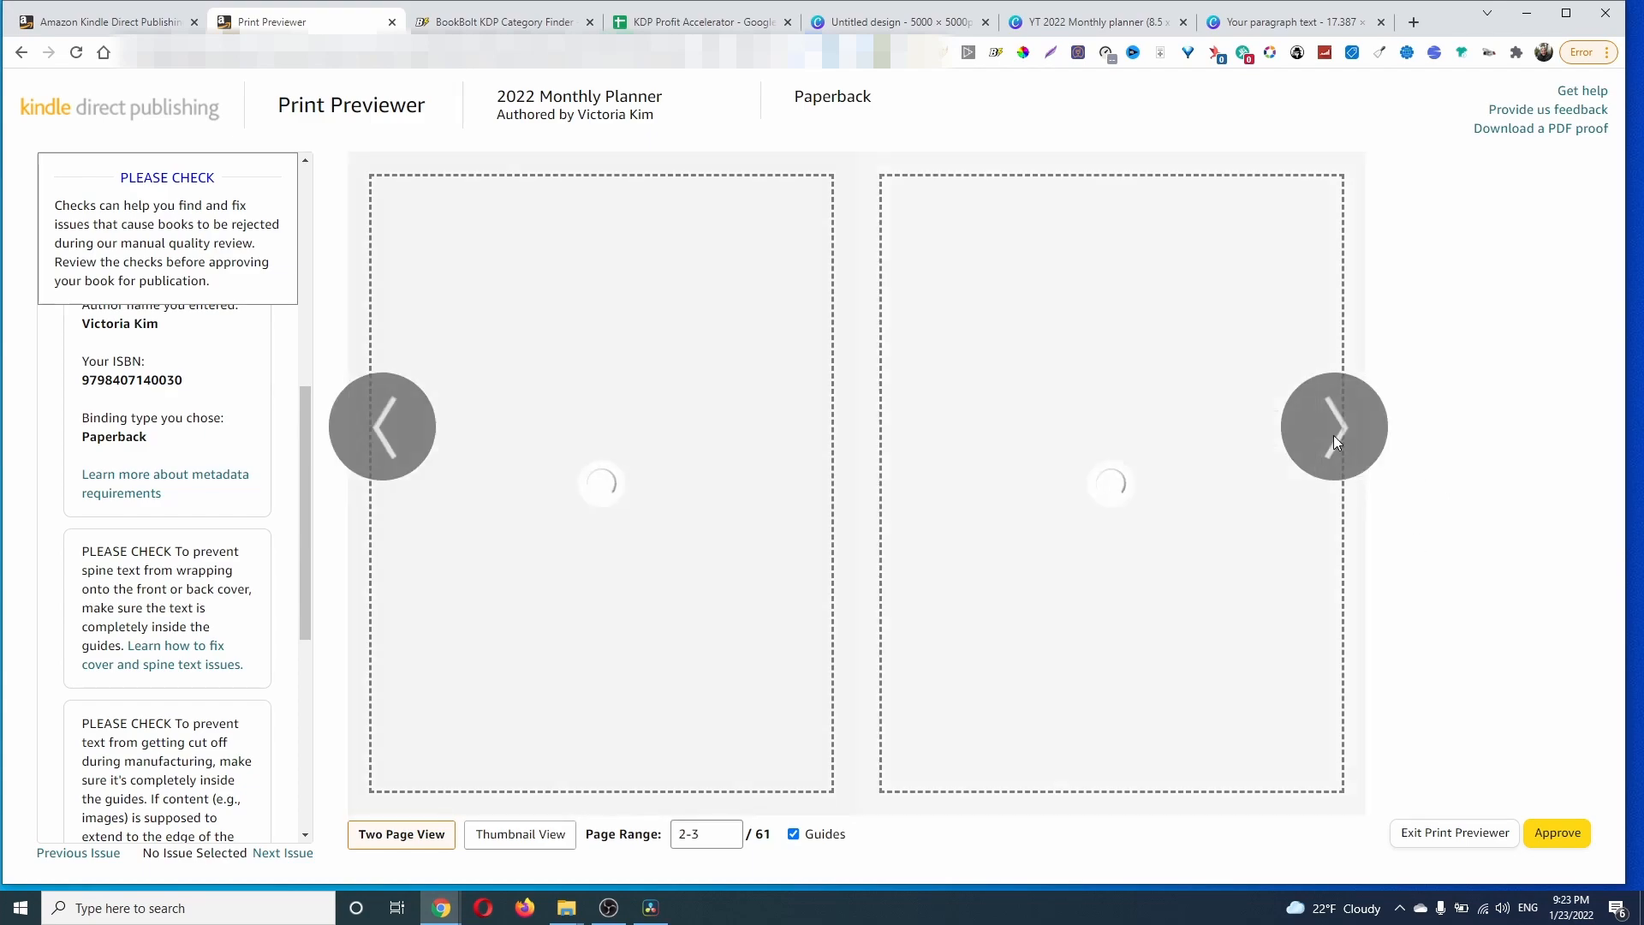
pyautogui.click(1334, 436)
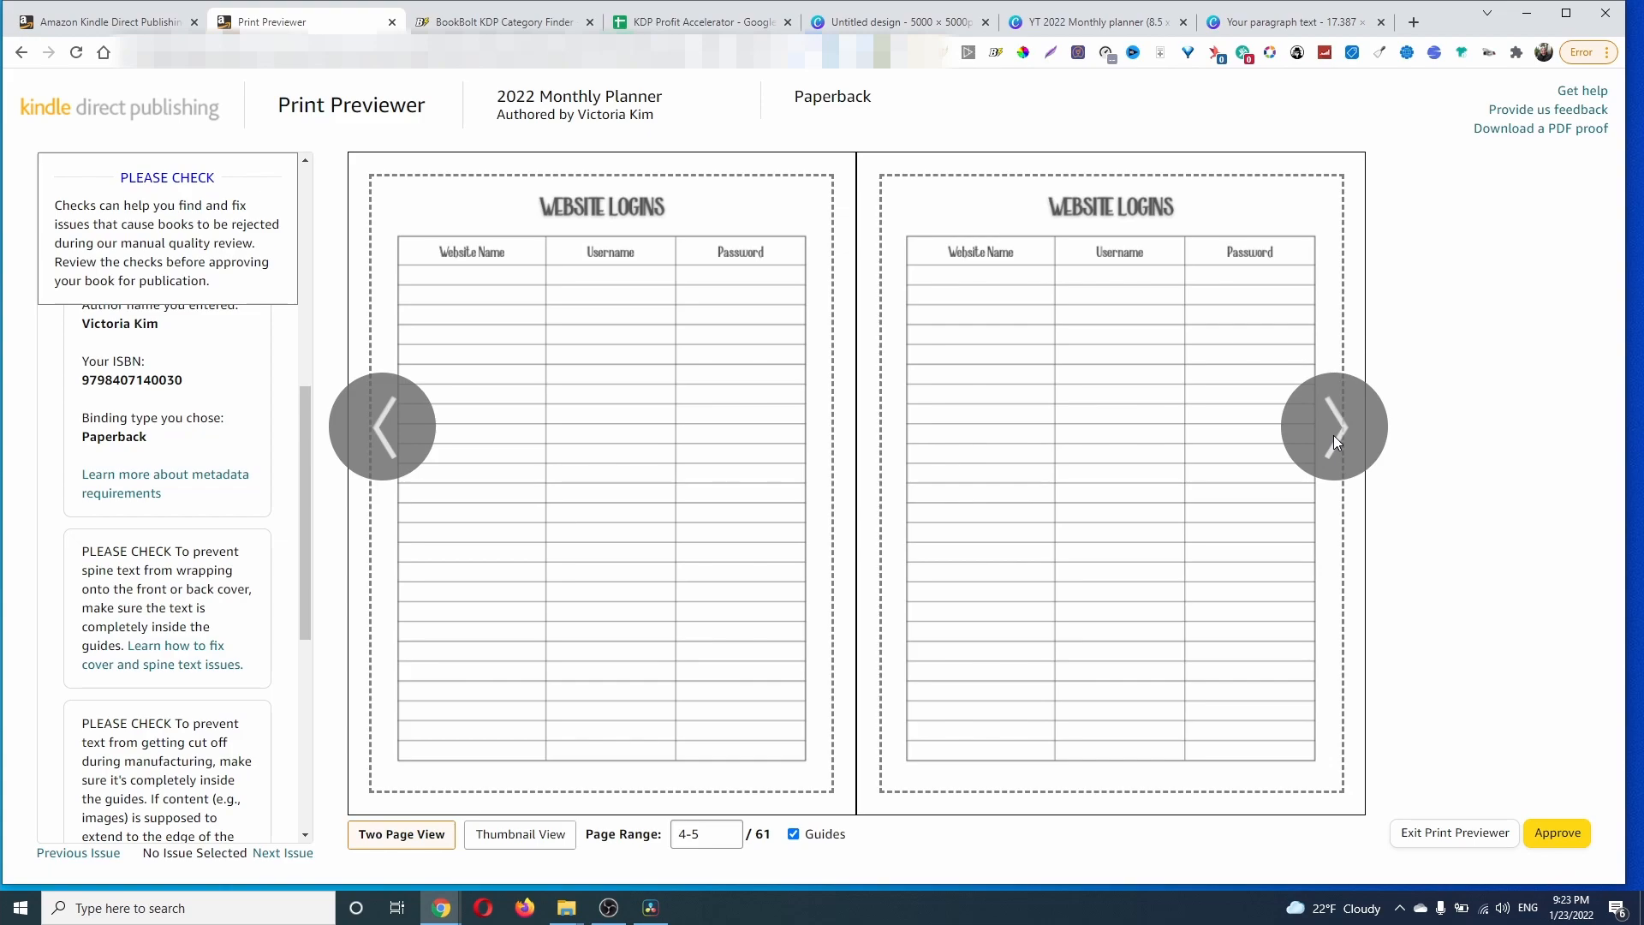
pyautogui.click(1333, 435)
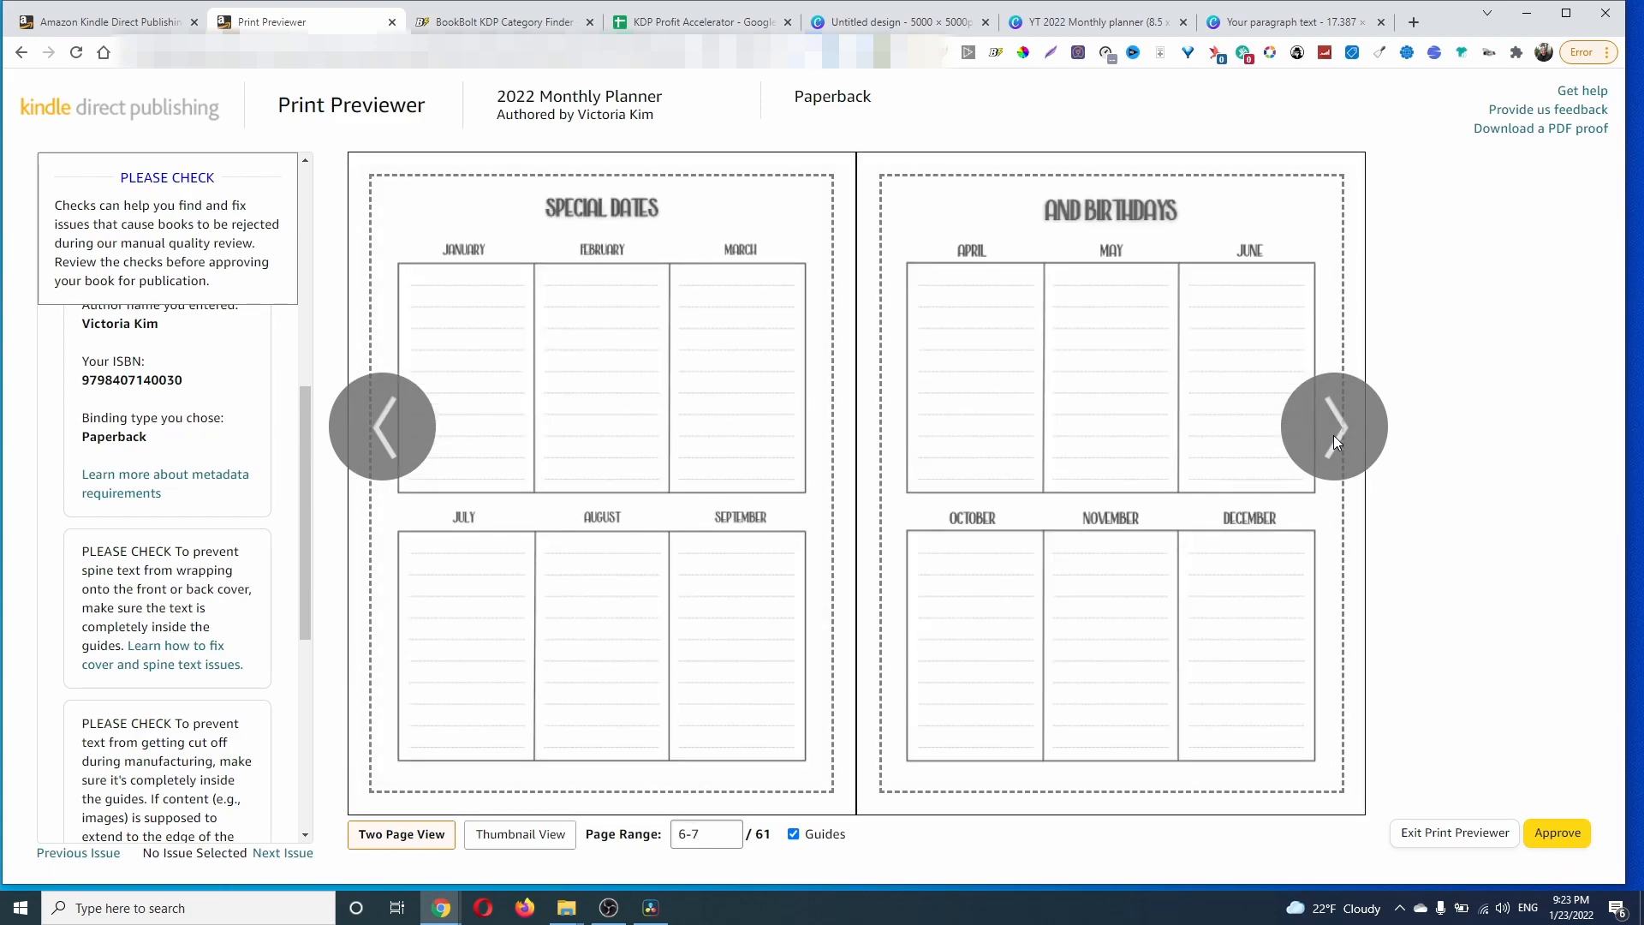
pyautogui.click(1334, 435)
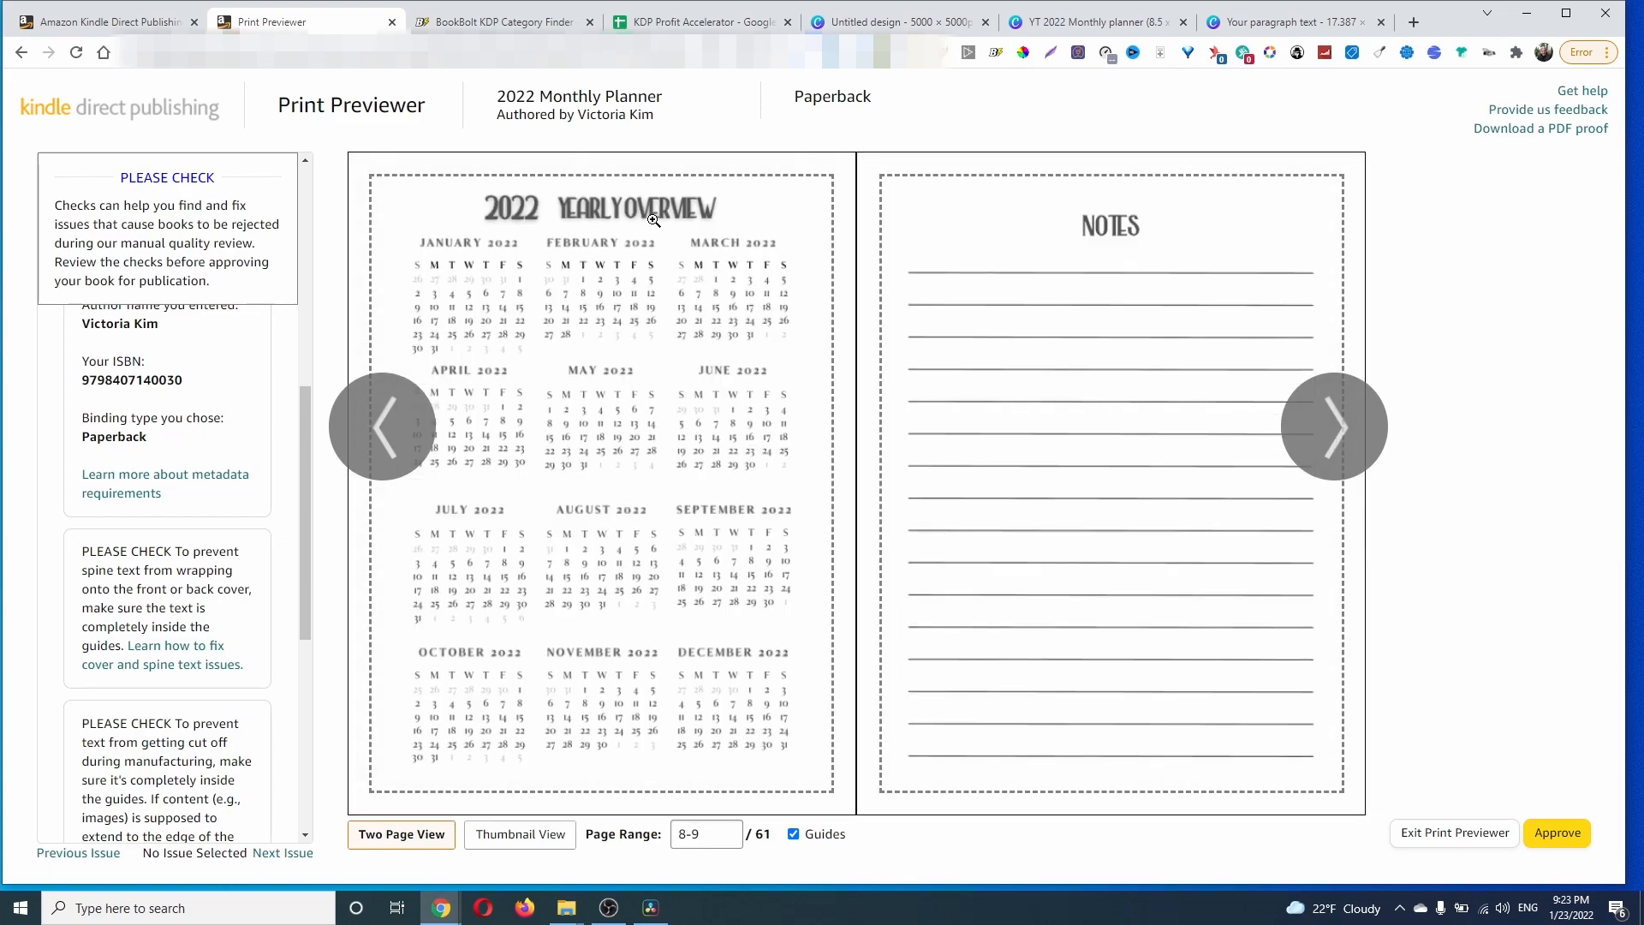
pyautogui.click(1338, 430)
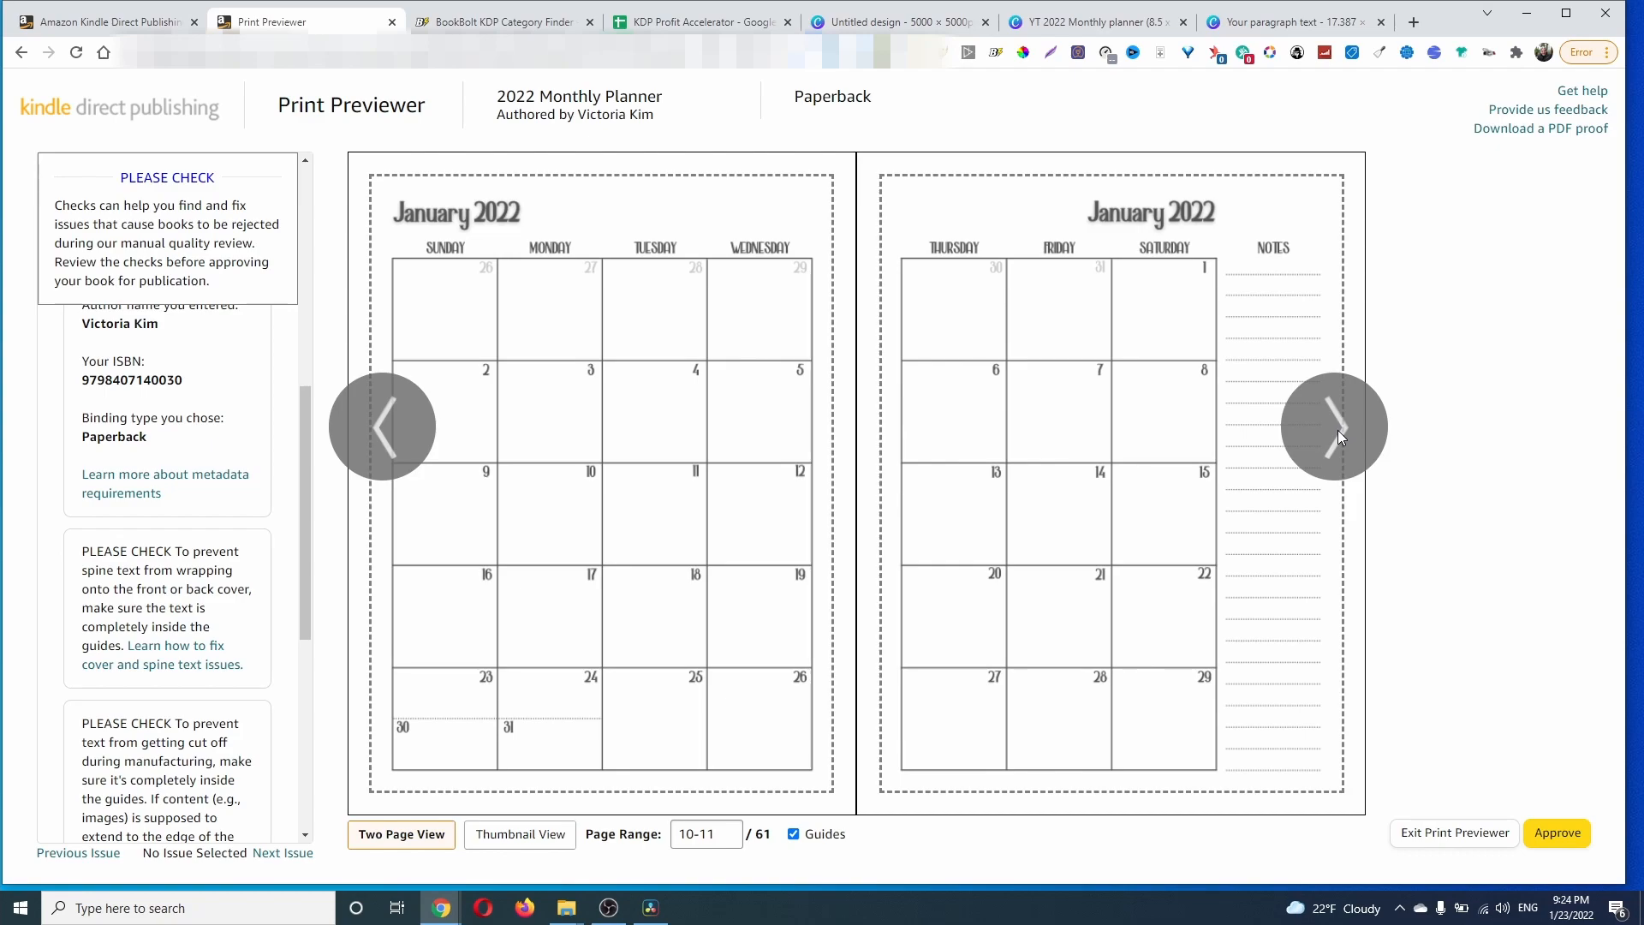
pyautogui.click(1337, 430)
pyautogui.click(1338, 430)
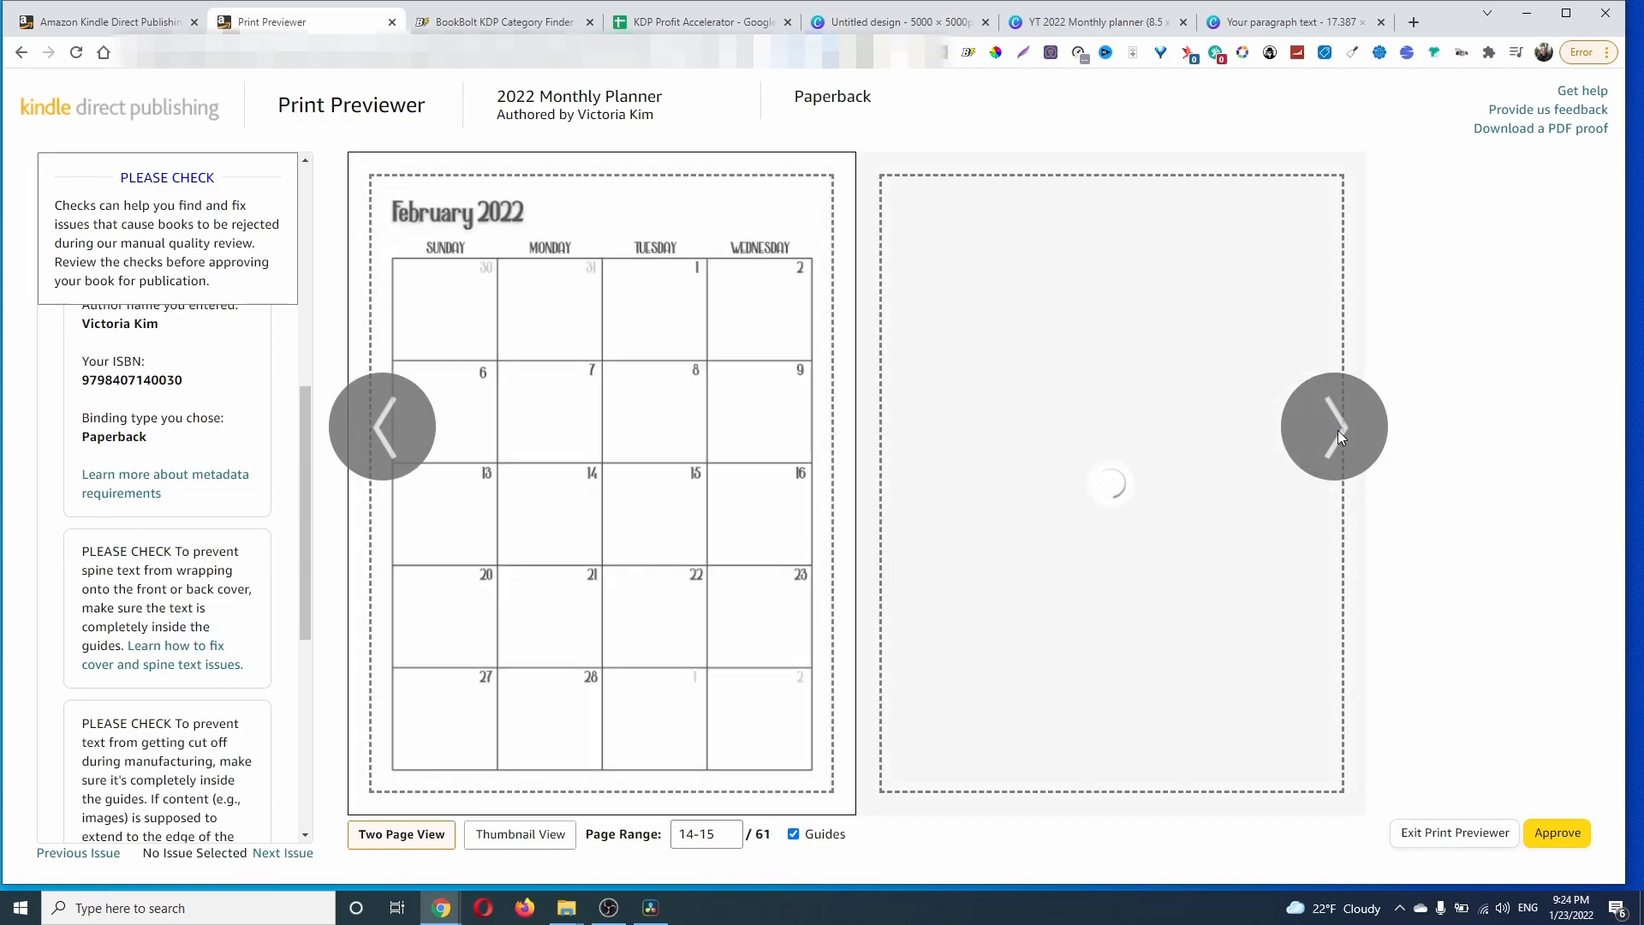
pyautogui.click(1338, 430)
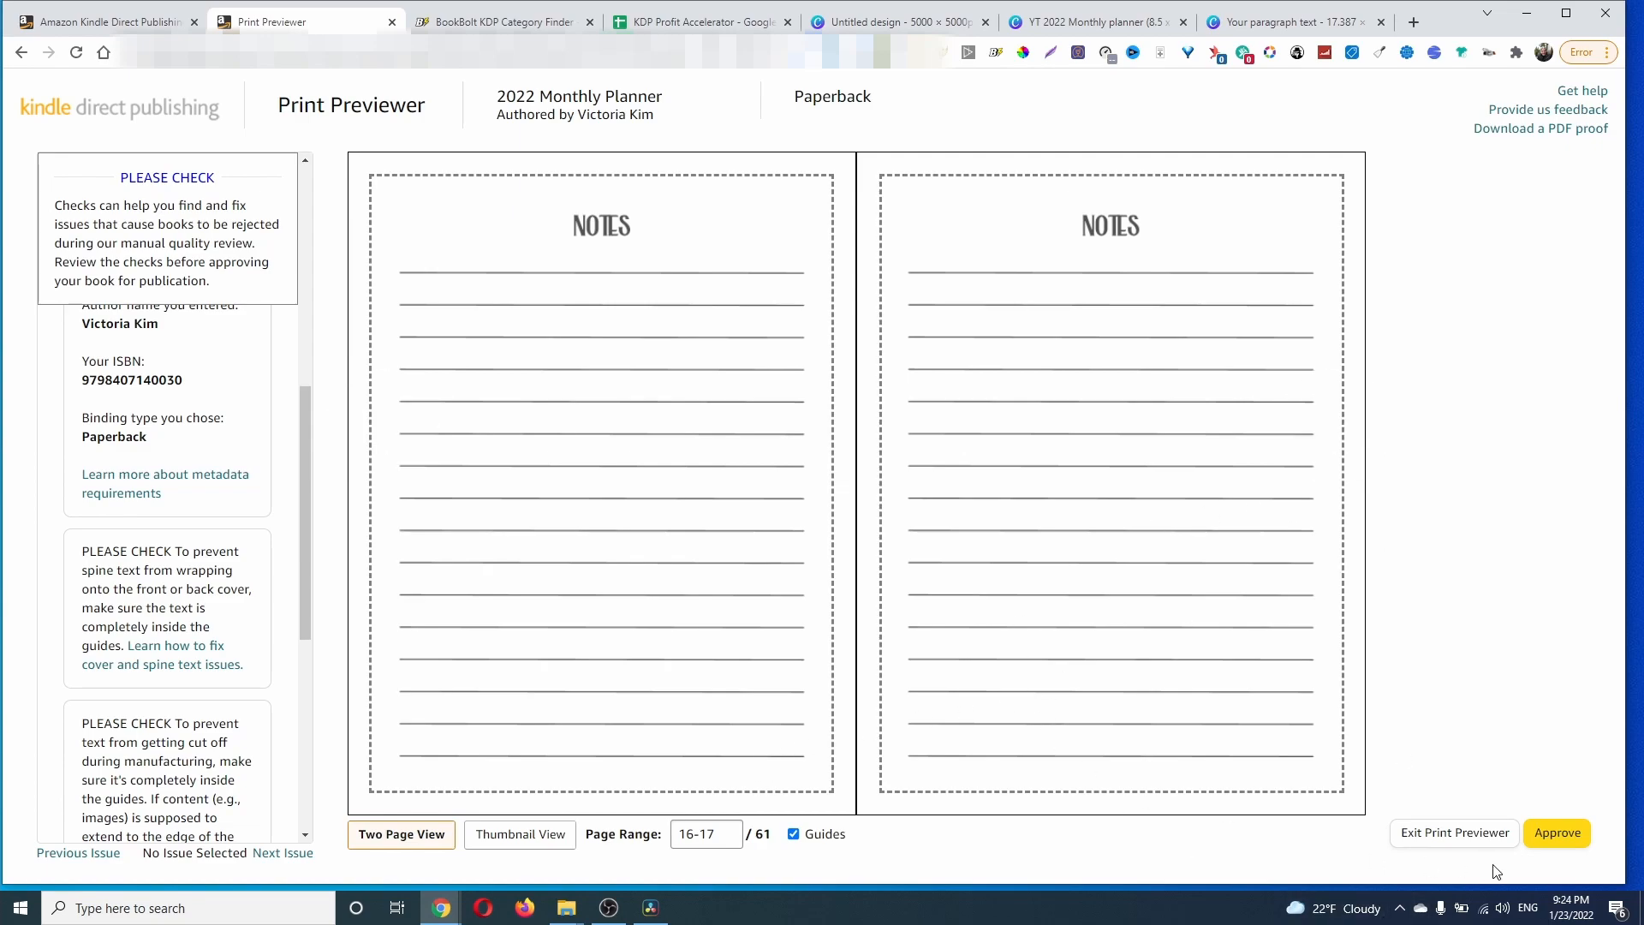
# Step: Approve the print preview, review the print options and printing cost summary, and save and continue to the pricing page
pyautogui.click(1554, 833)
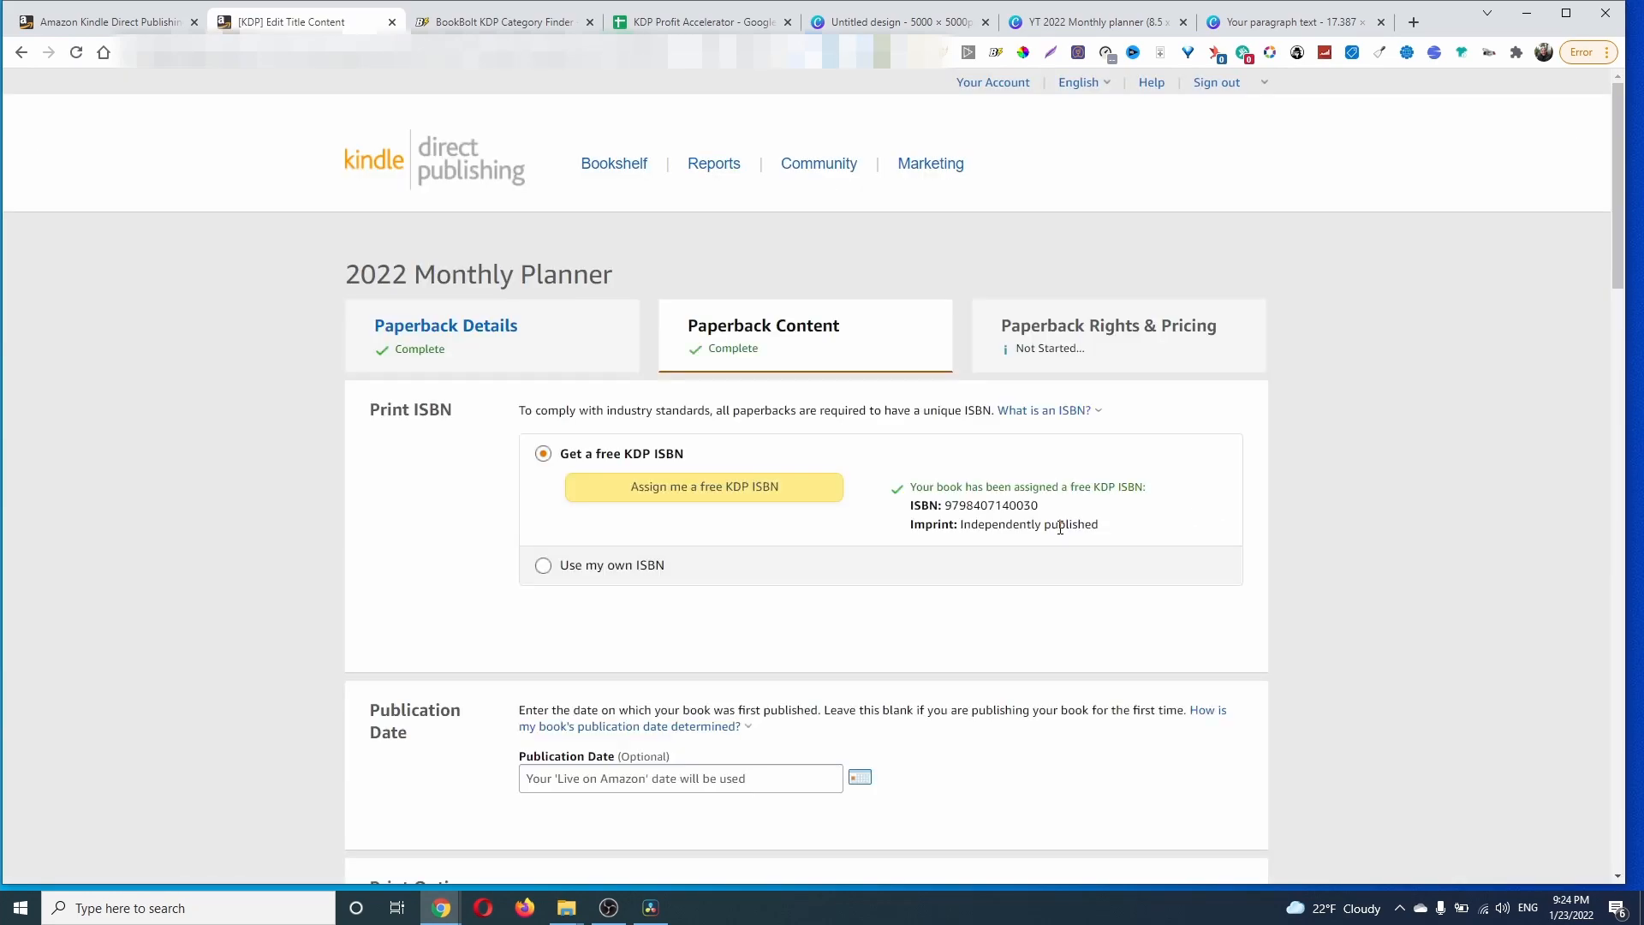
pyautogui.scroll(-14, 1062, 531)
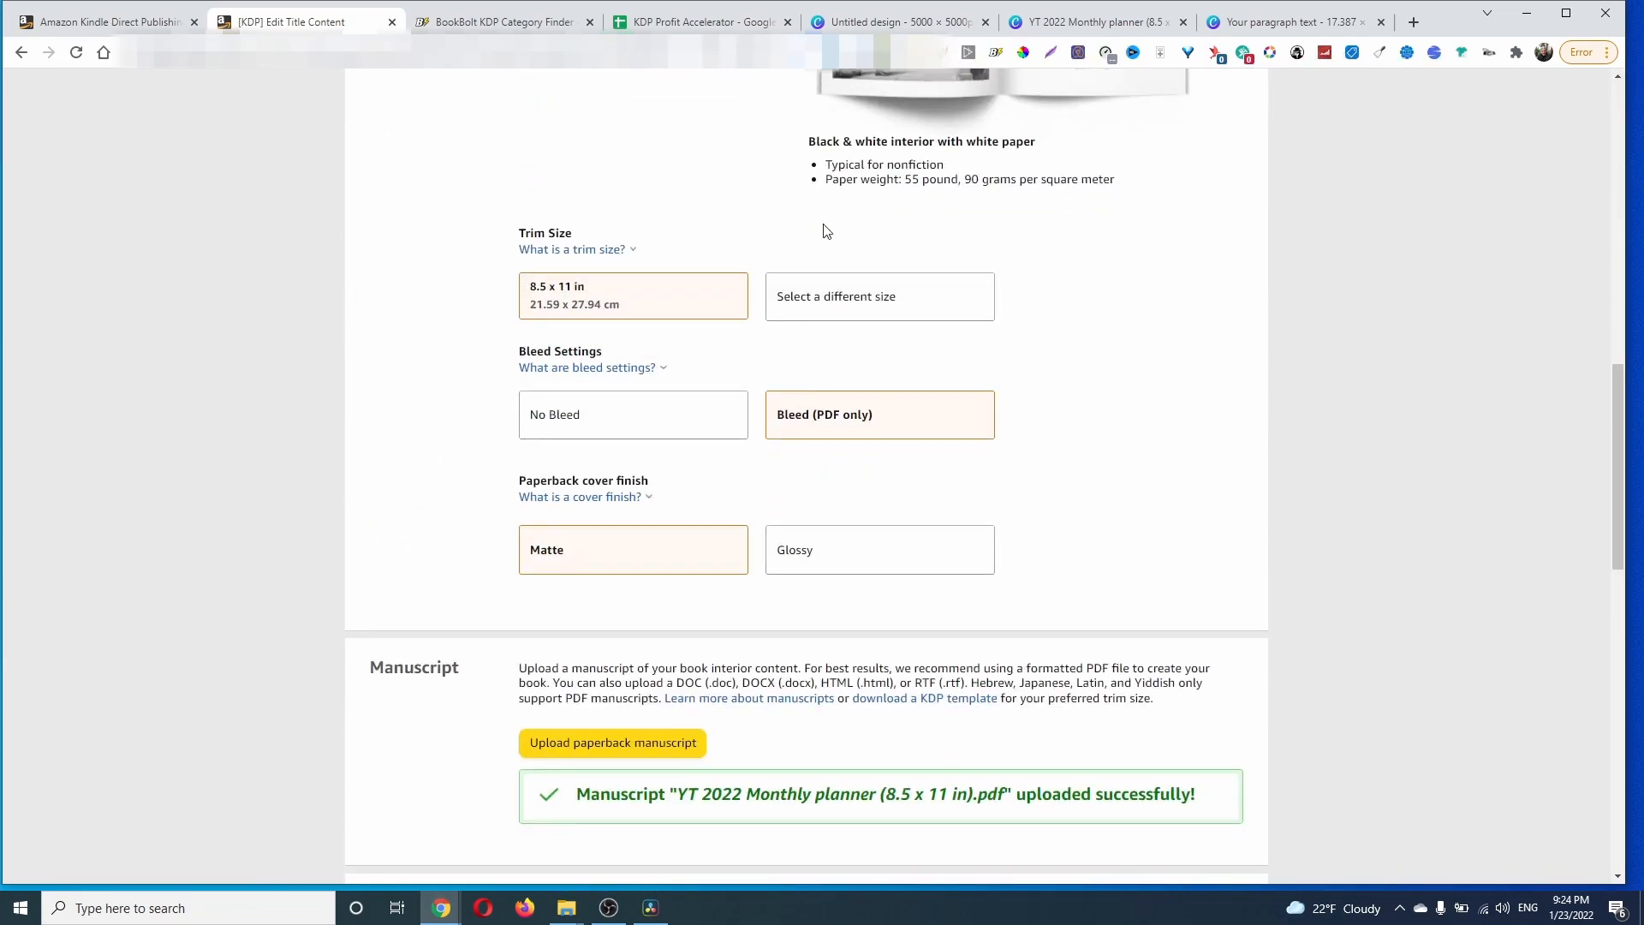
pyautogui.scroll(4, 1053, 459)
pyautogui.scroll(-2, 947, 438)
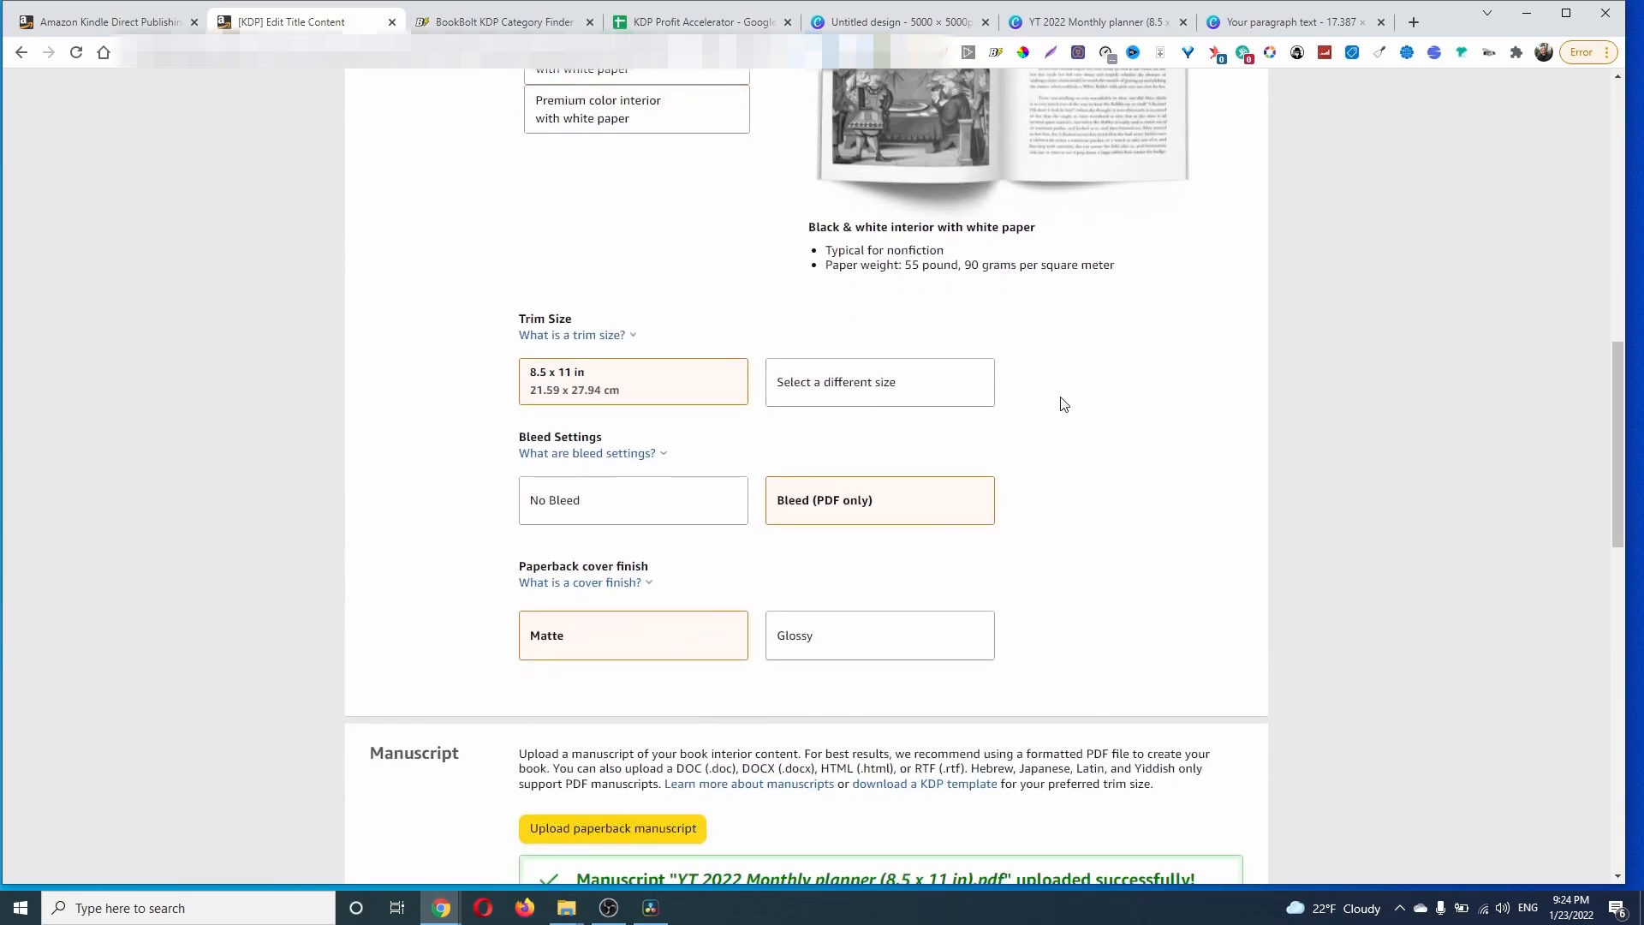
pyautogui.scroll(-14, 1072, 543)
pyautogui.scroll(-1, 1357, 634)
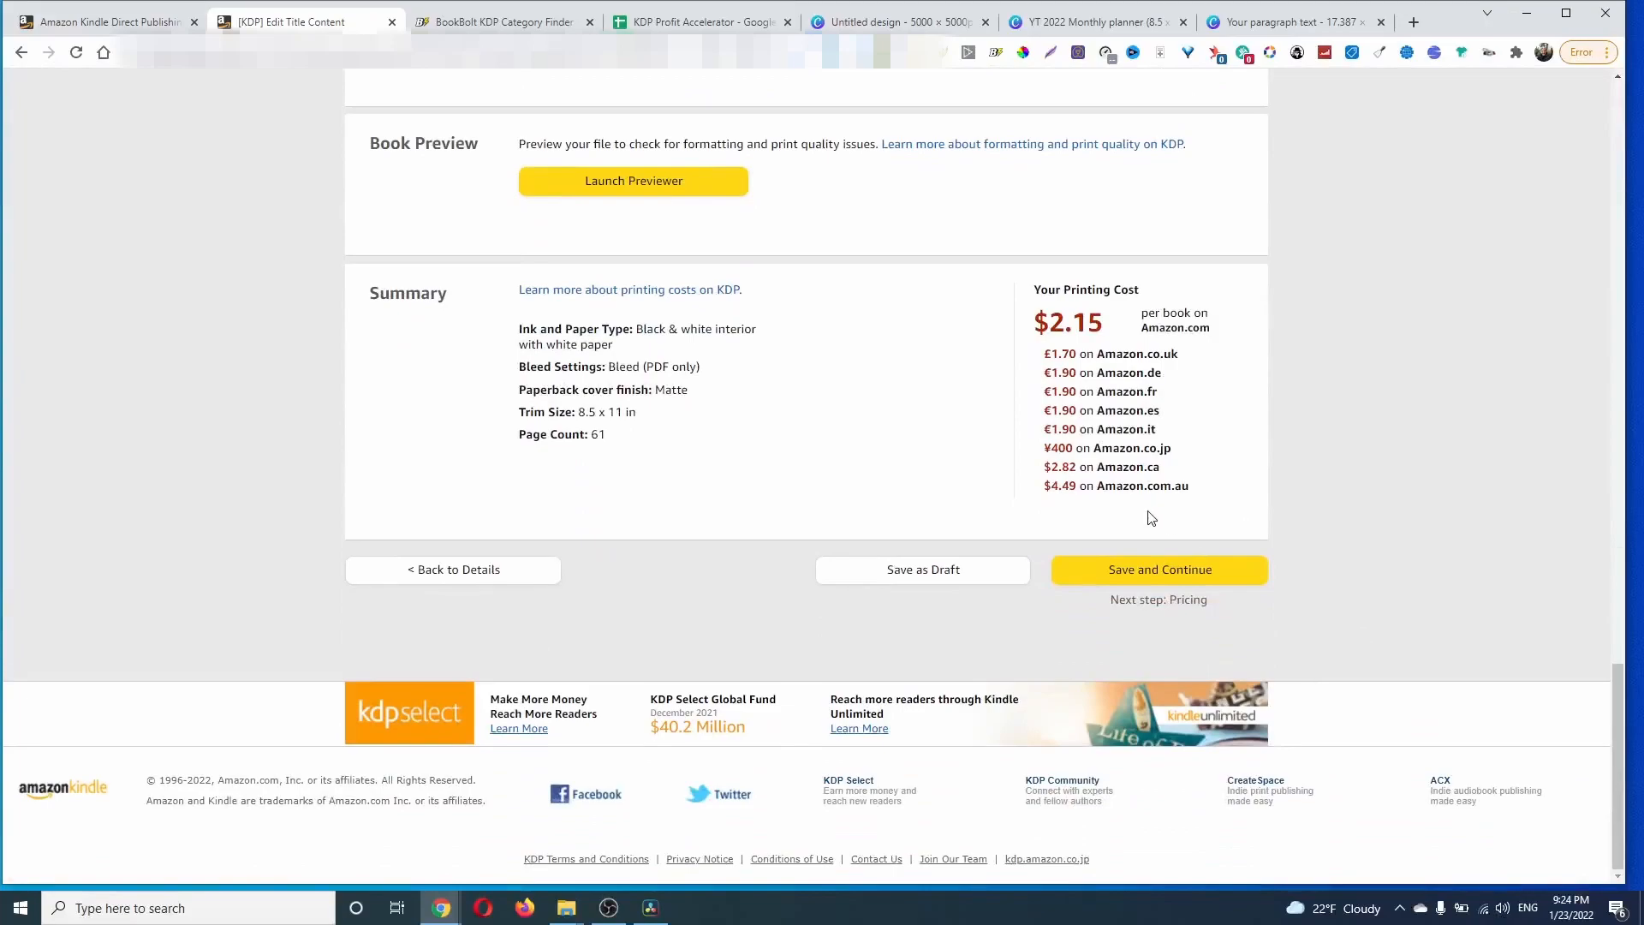
pyautogui.click(1167, 576)
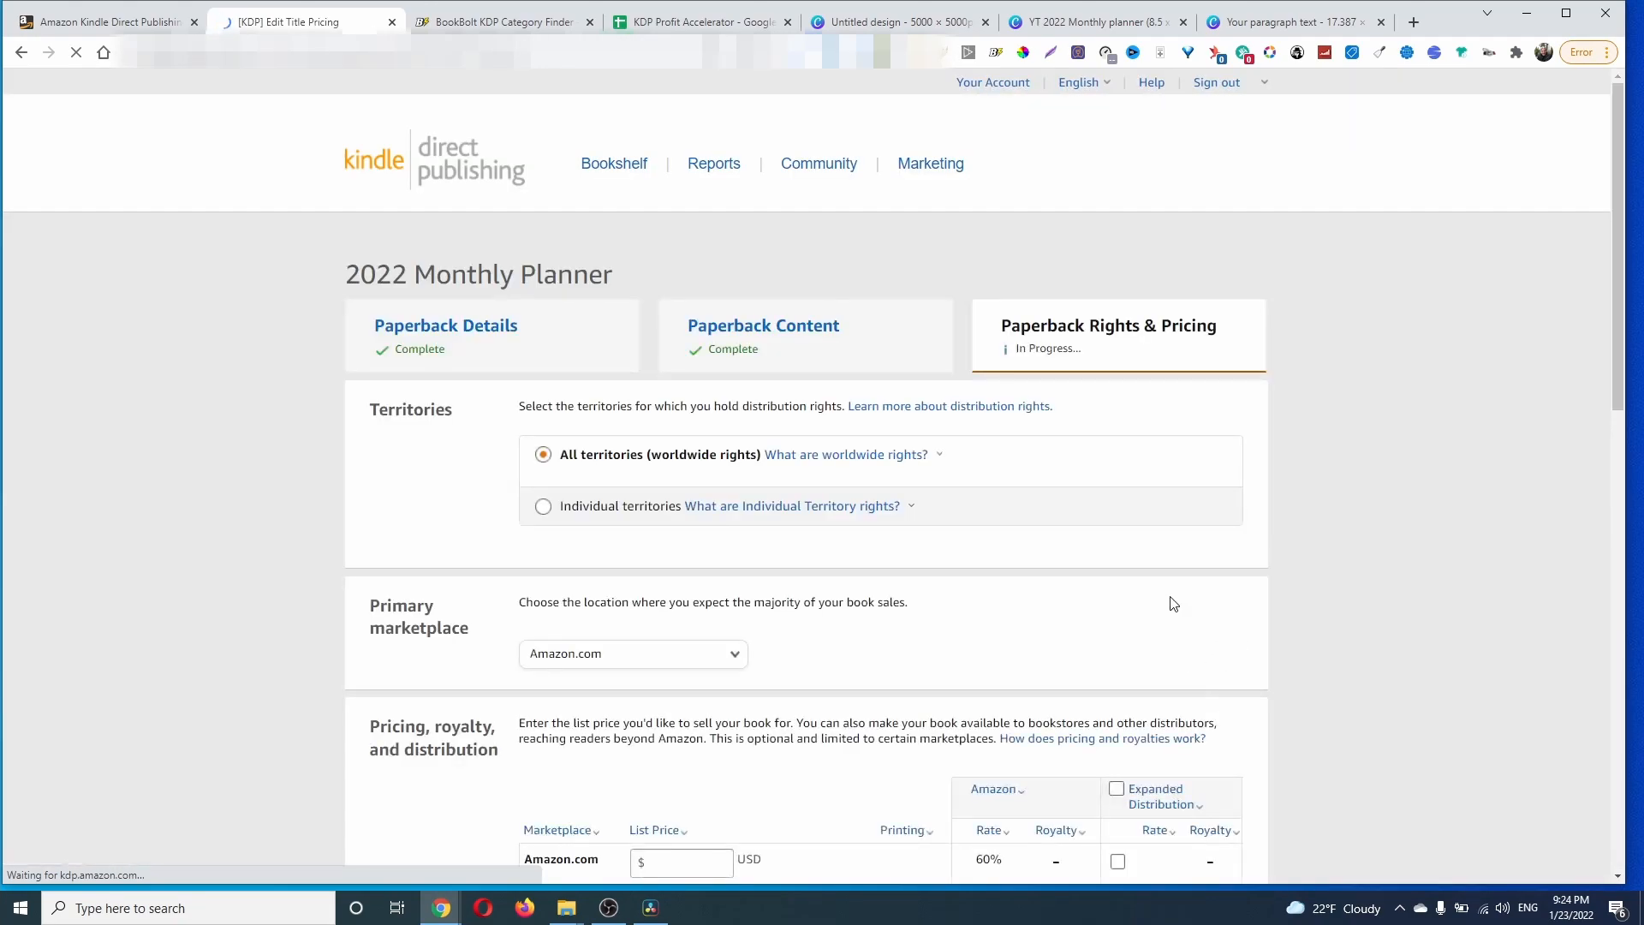
# Step: Set the Amazon.com list price to 6.99 USD and apply it to the other marketplaces' converted prices
pyautogui.scroll(-5, 991, 605)
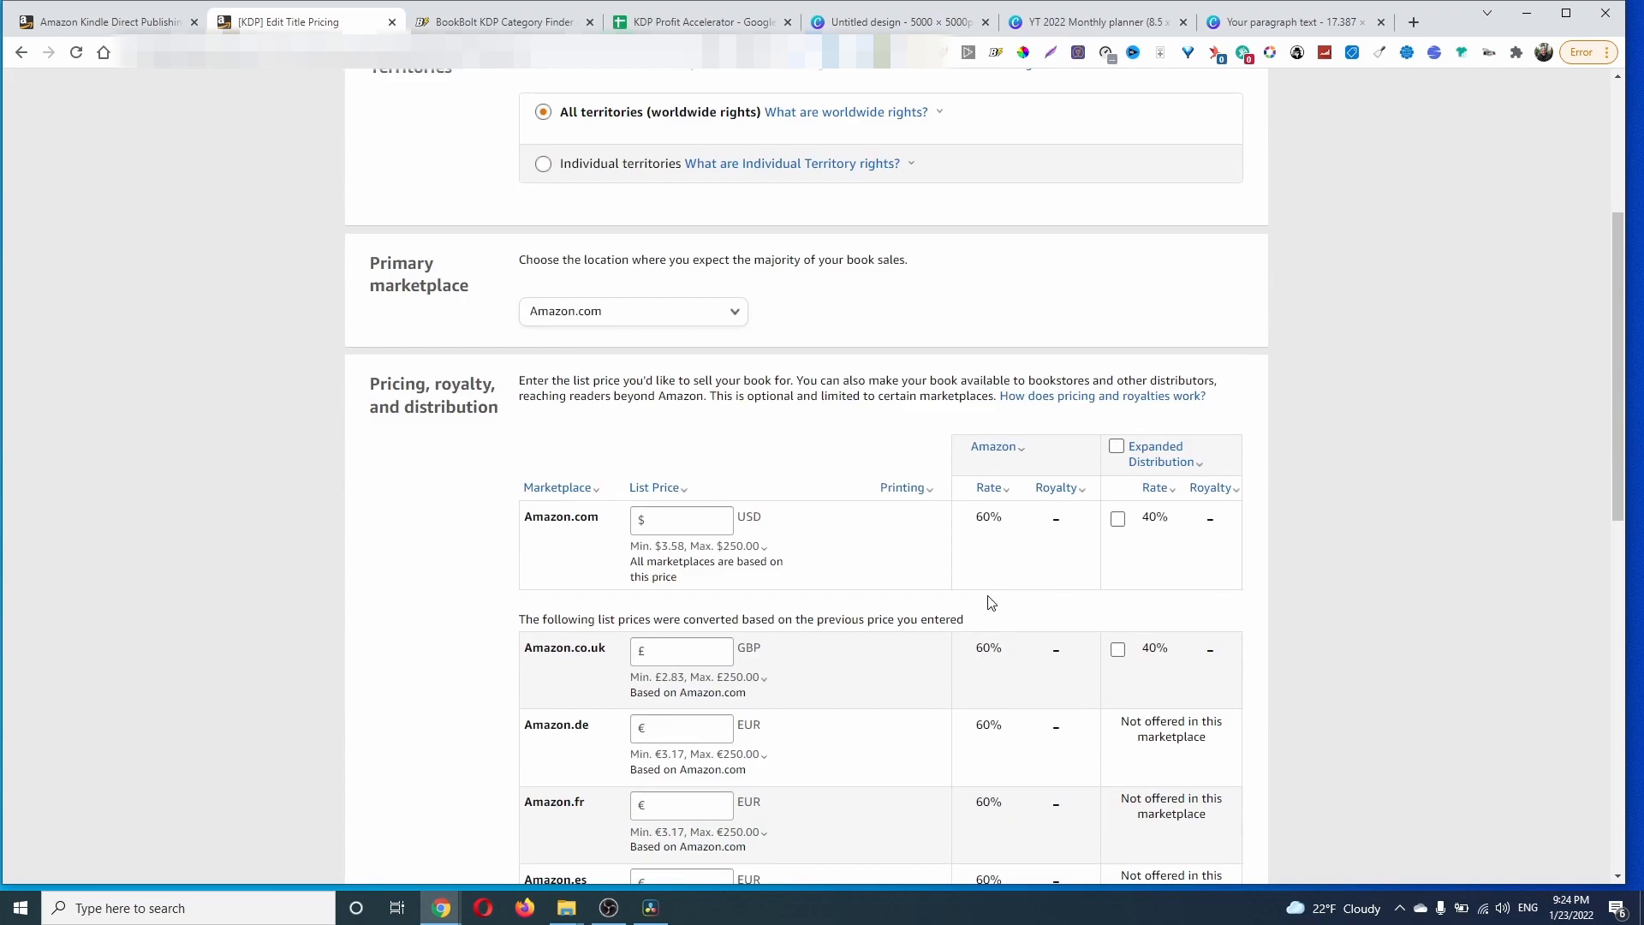
pyautogui.scroll(-1, 998, 597)
pyautogui.click(707, 356)
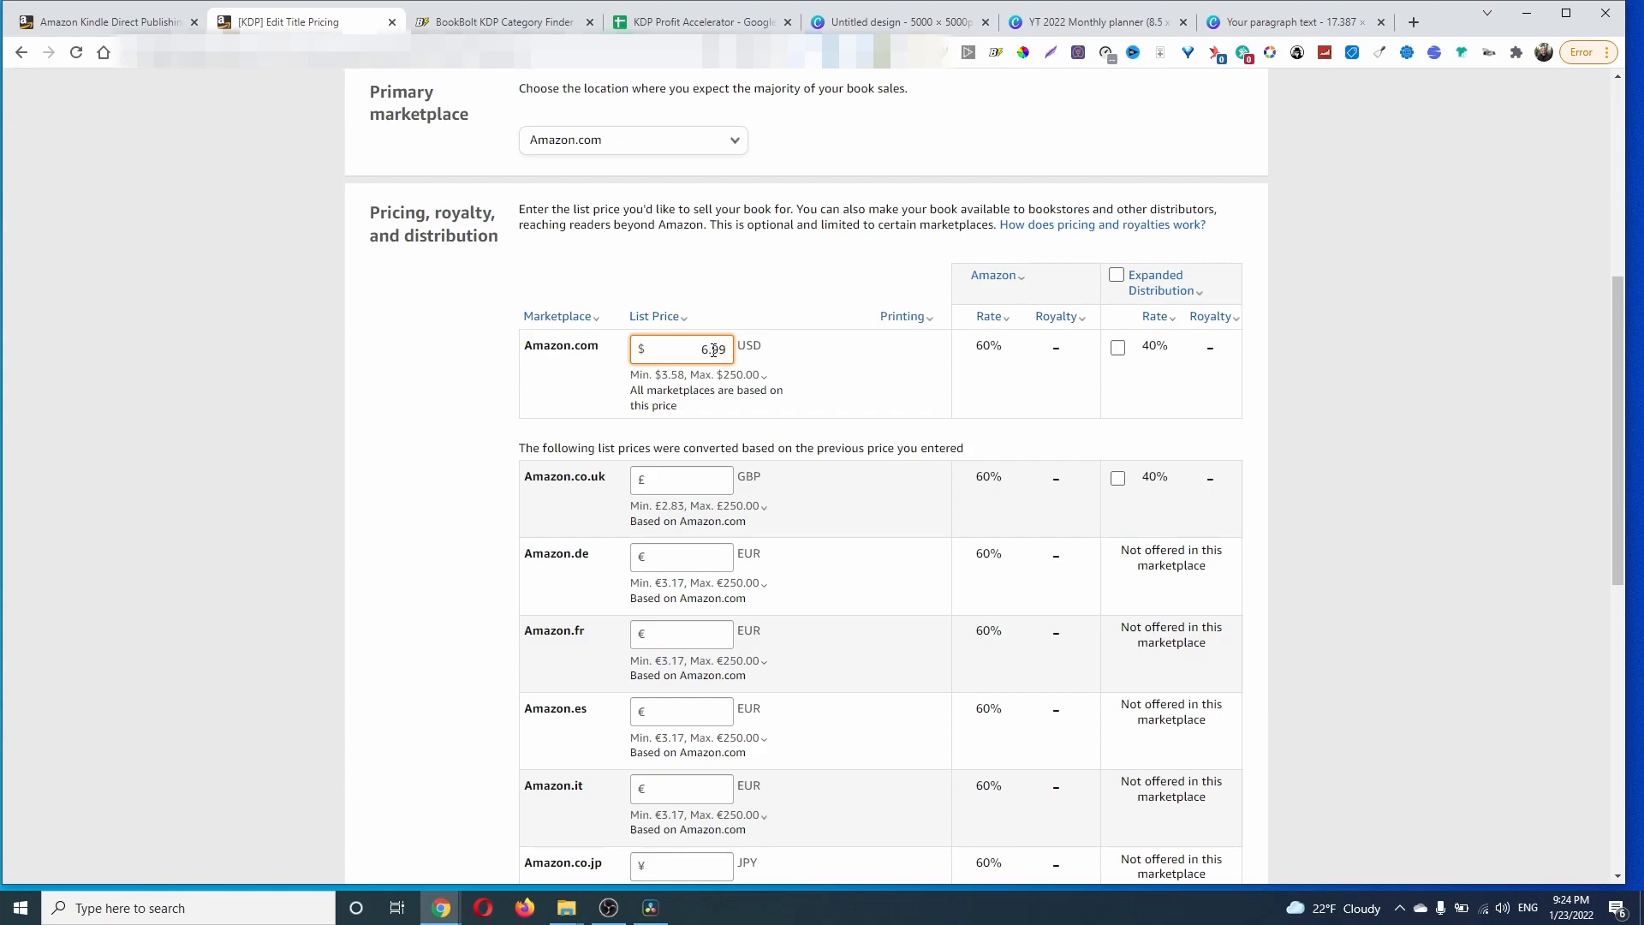
pyautogui.click(826, 261)
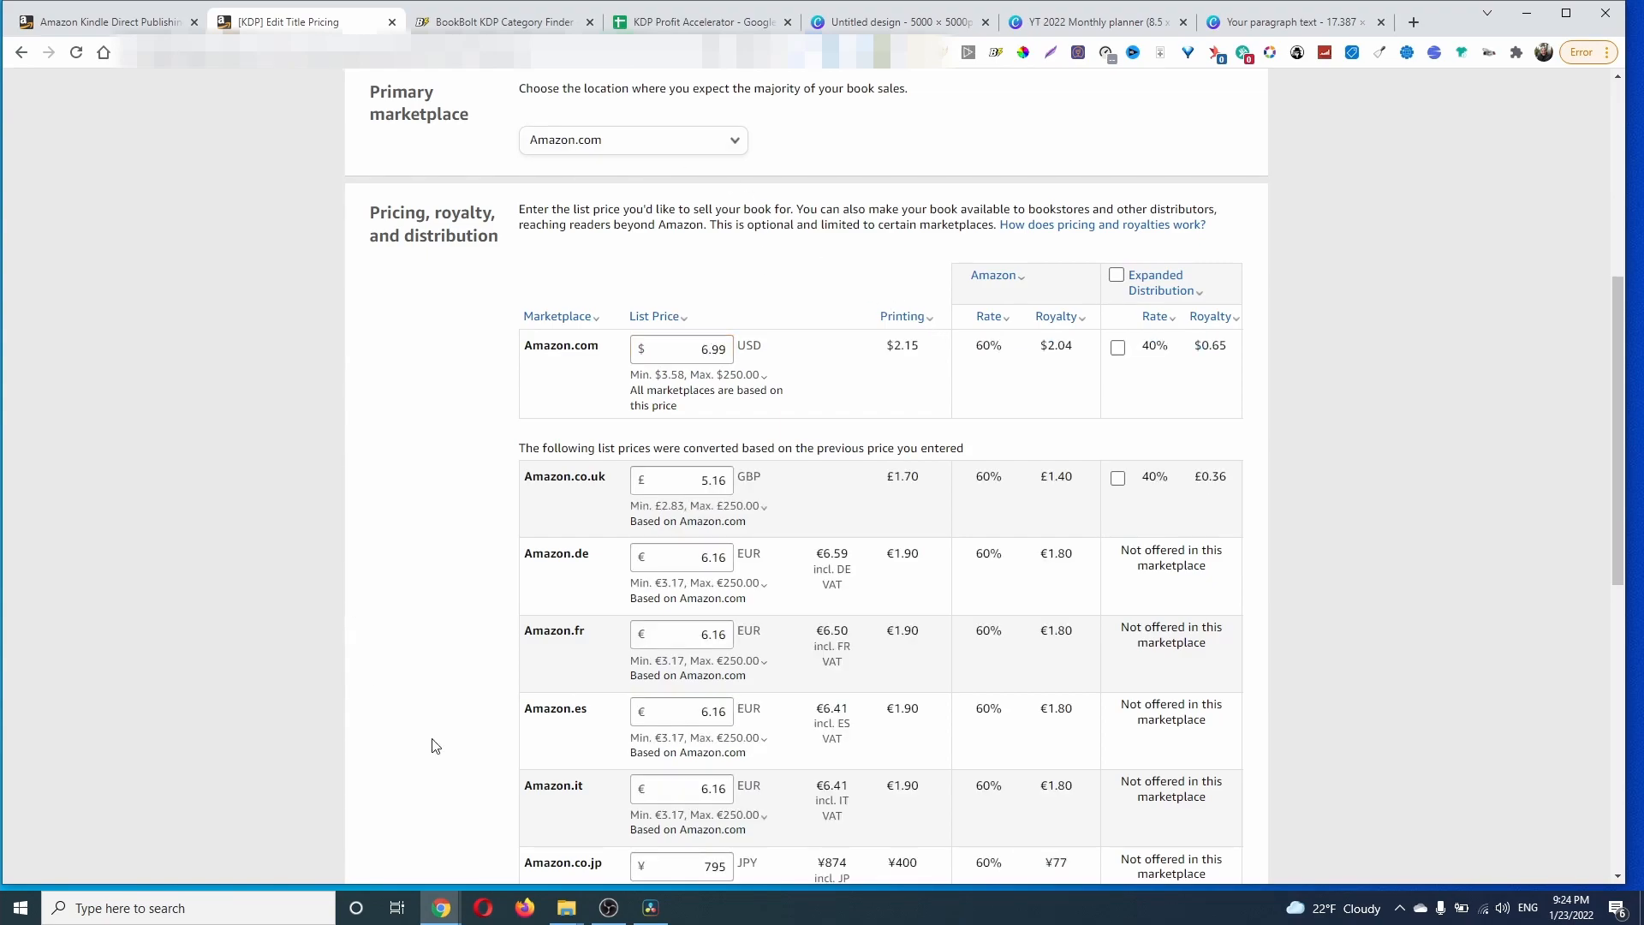
# Step: Review the converted marketplace prices and set the Amazon.co.uk list price to 5.99 GBP
pyautogui.scroll(-3, 807, 522)
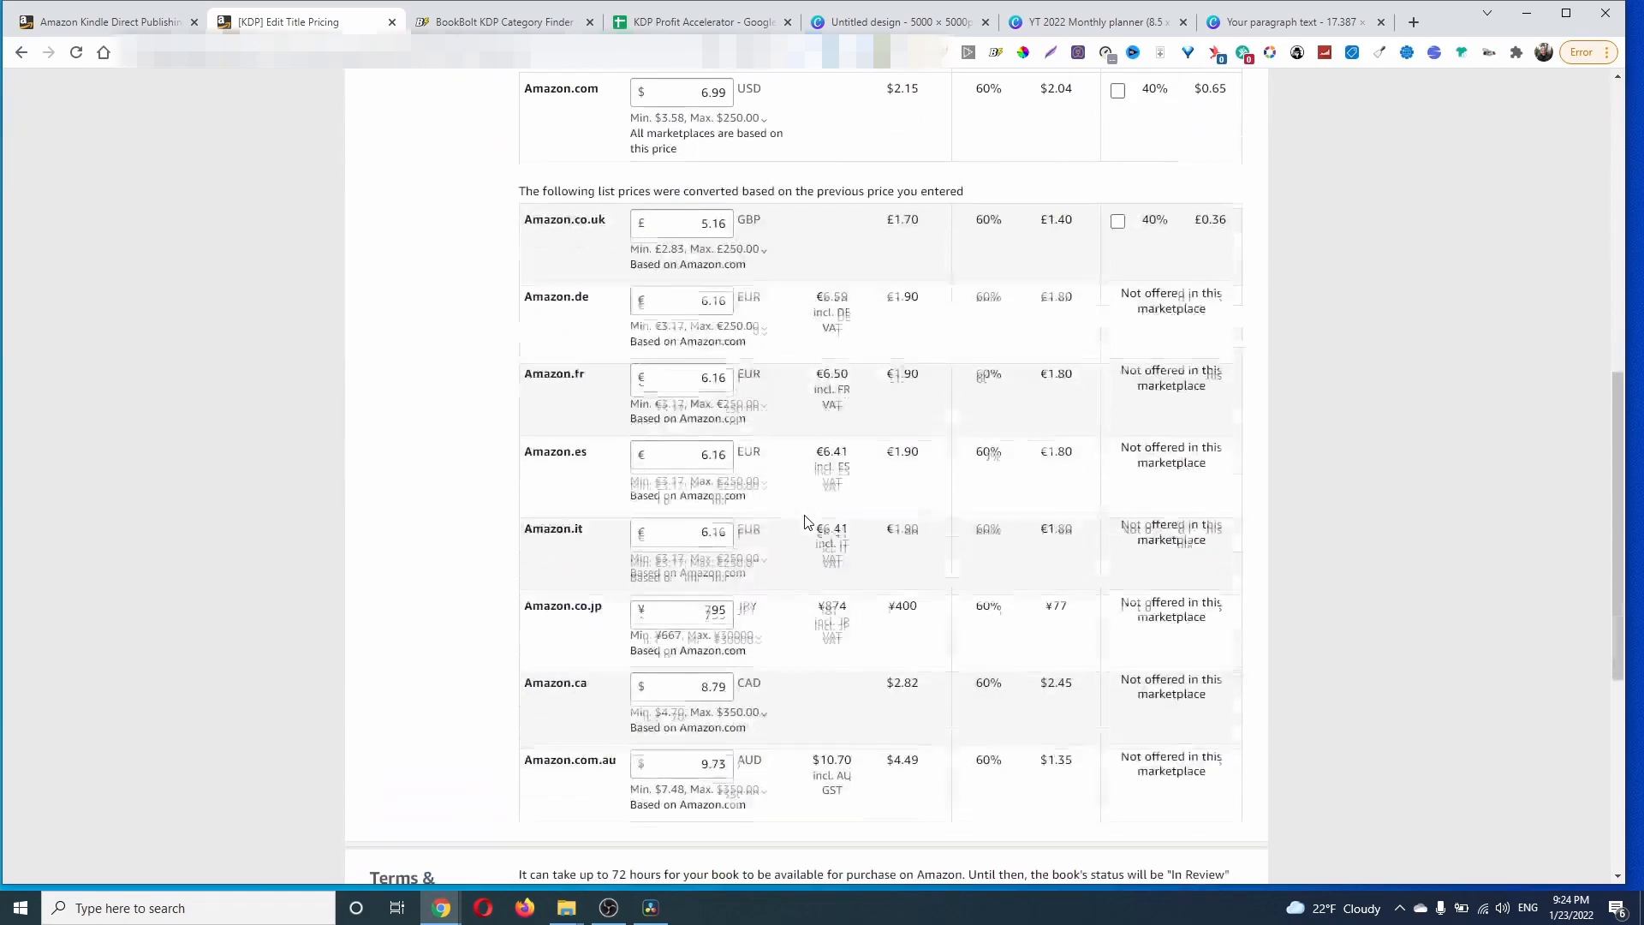
pyautogui.scroll(-2, 686, 488)
pyautogui.scroll(-2, 703, 475)
pyautogui.scroll(3, 954, 587)
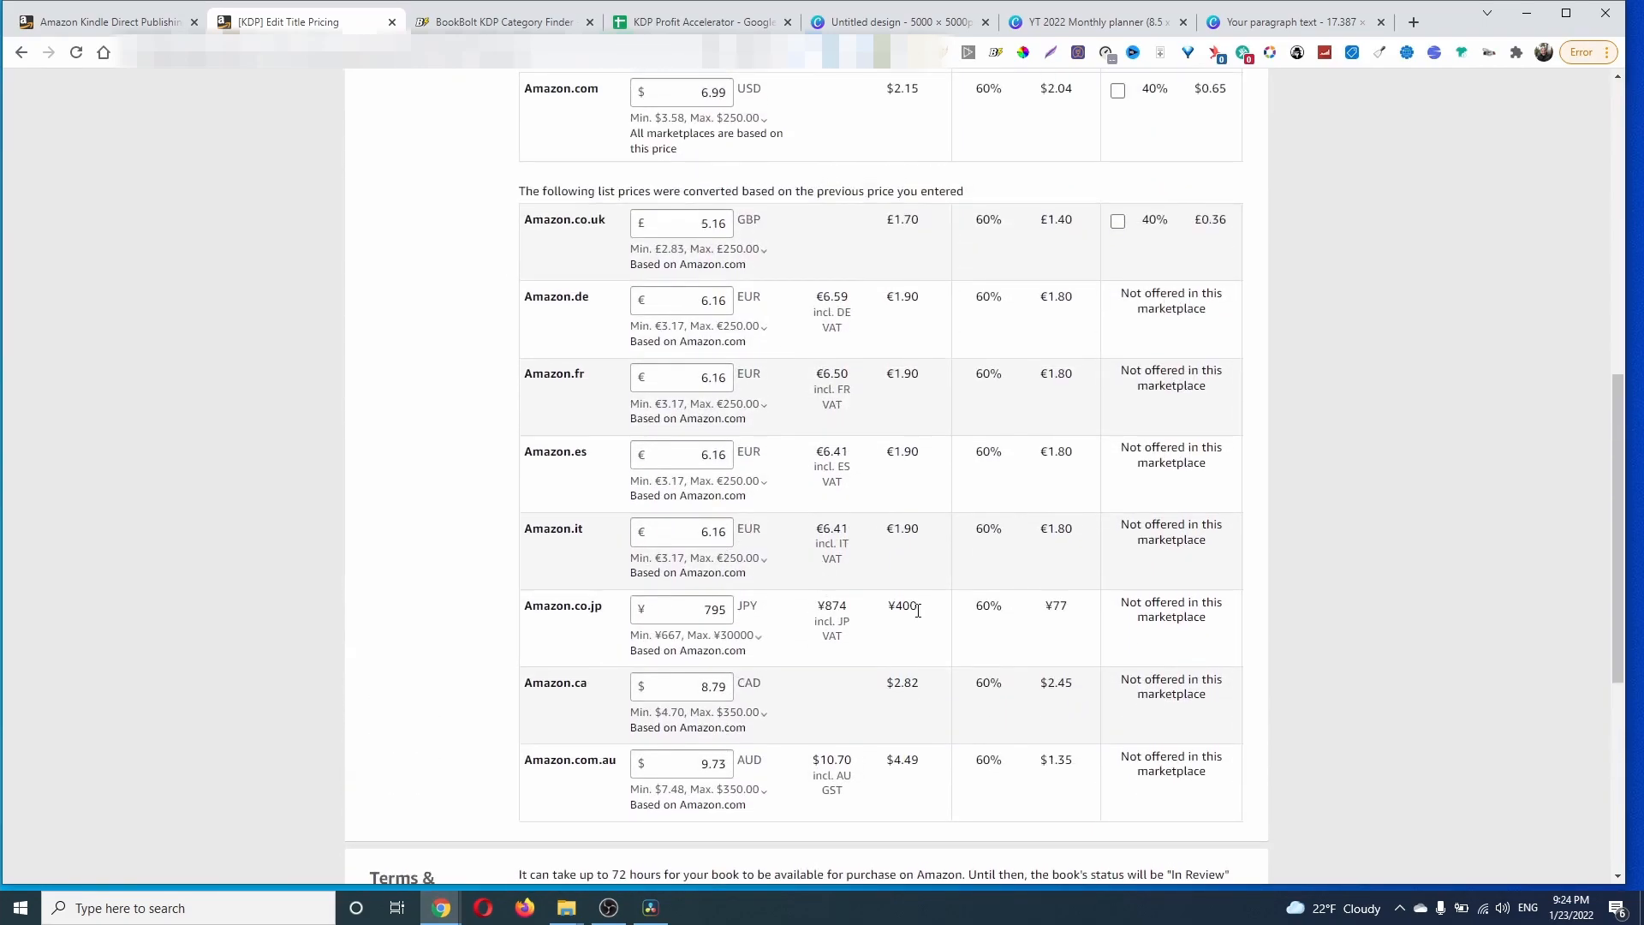
pyautogui.scroll(2, 899, 480)
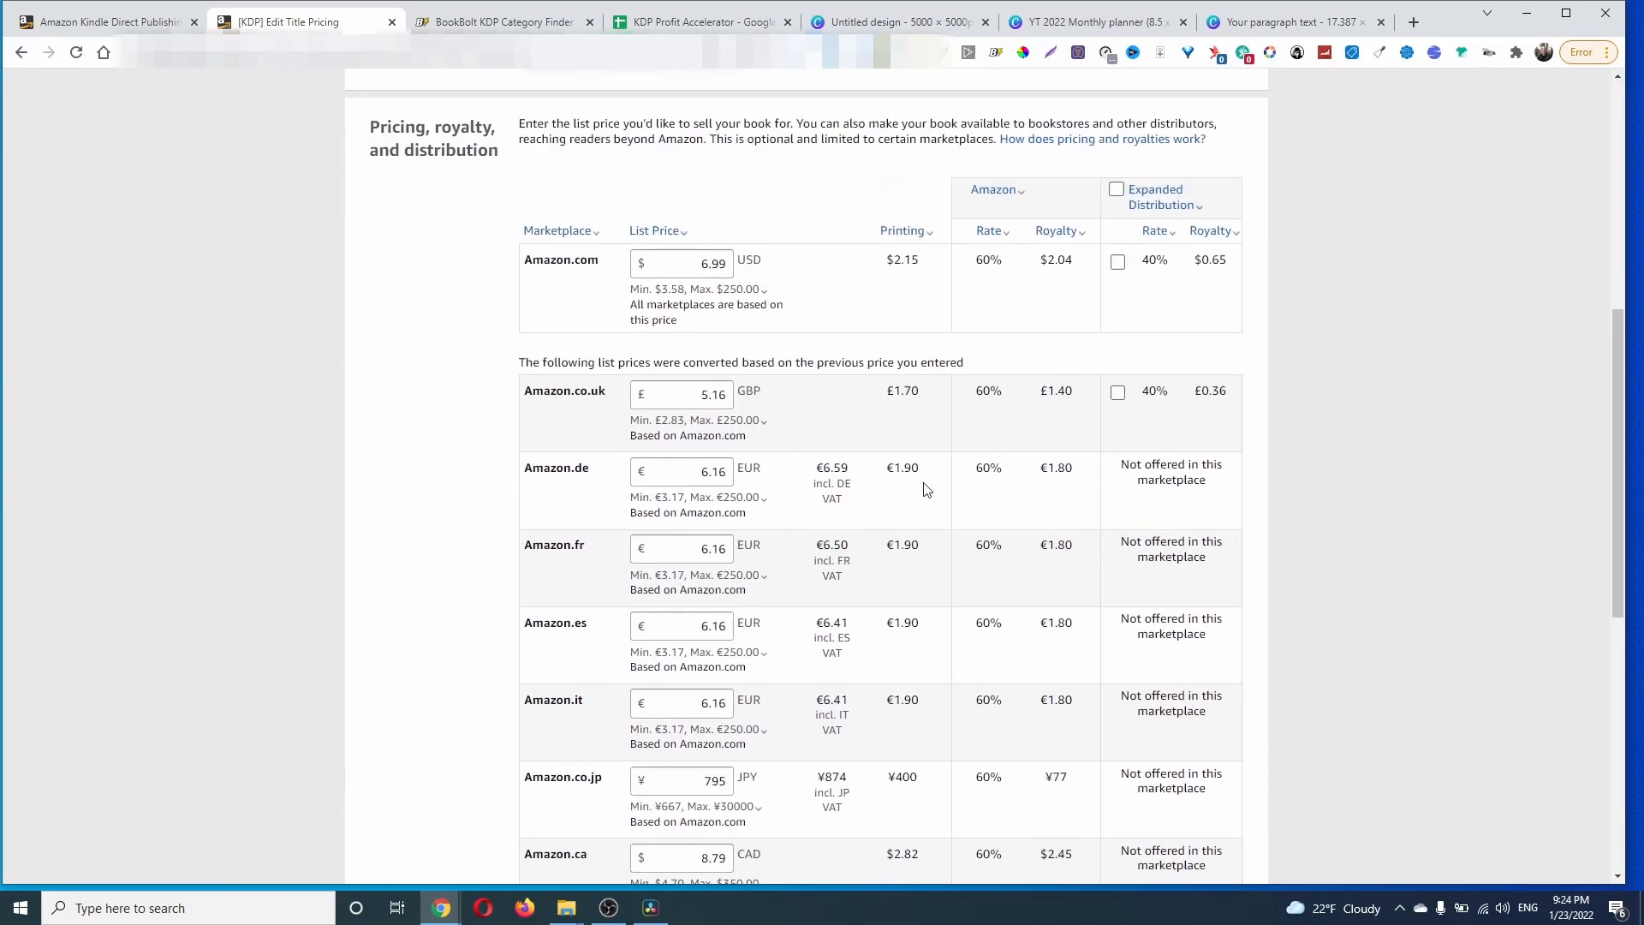
pyautogui.click(706, 394)
pyautogui.moveTo(715, 397); pyautogui.dragTo(730, 395)
pyautogui.write('99')
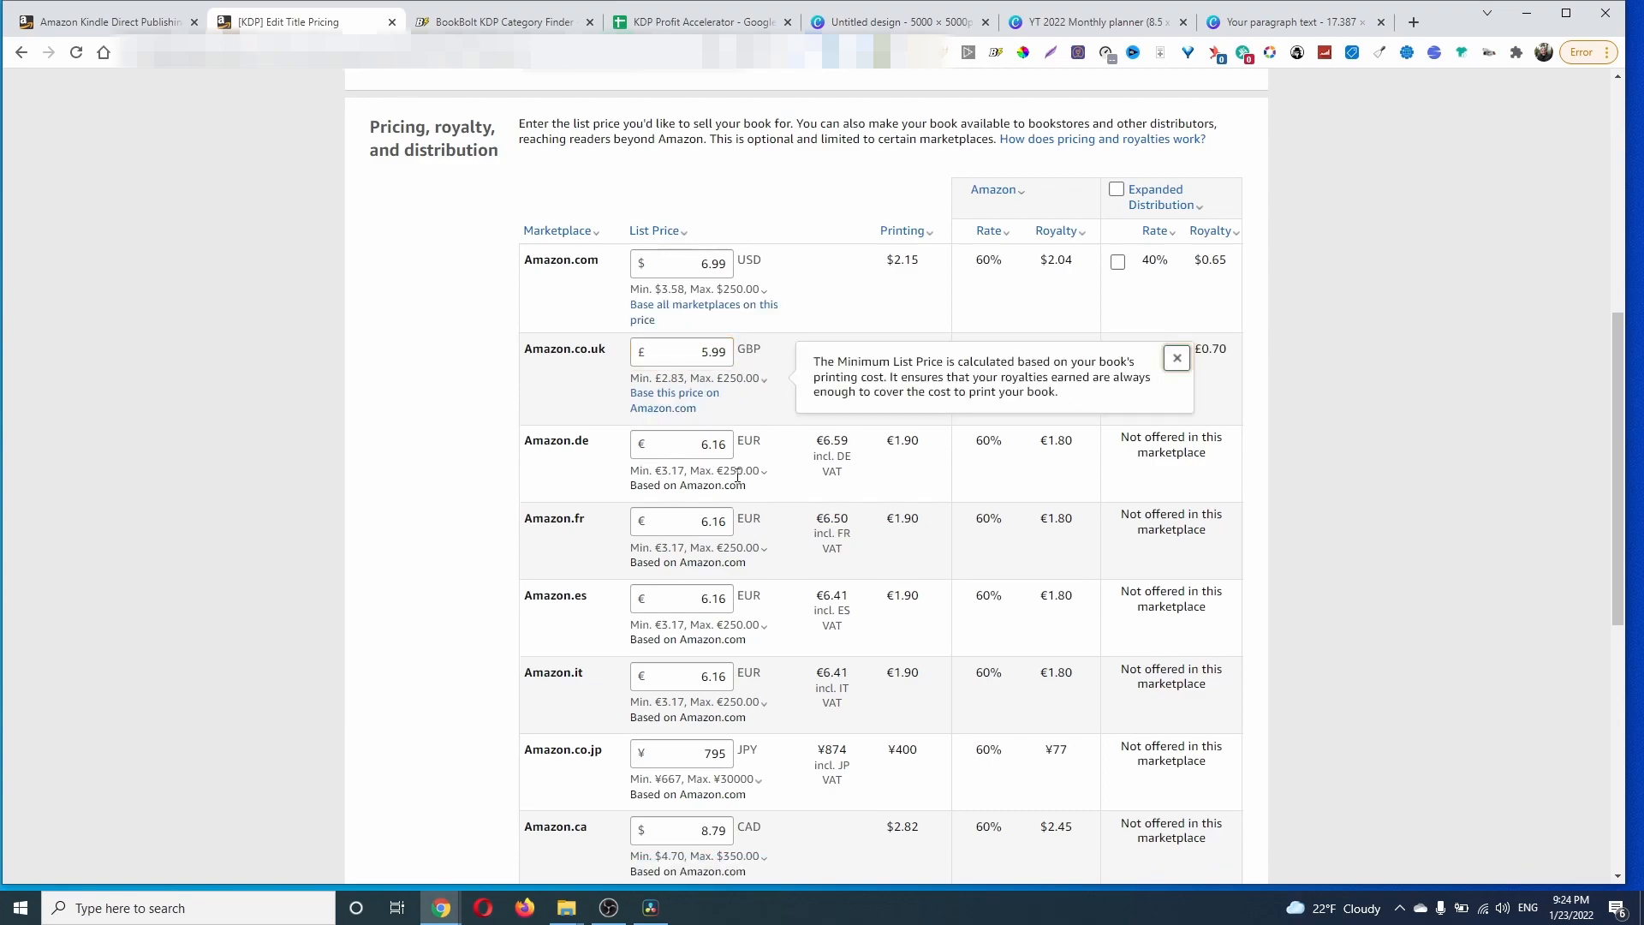
# Step: Set the list prices for Amazon.de, Amazon.fr, Amazon.es and Amazon.it to 6.99 EUR each
pyautogui.moveTo(710, 445); pyautogui.dragTo(722, 449)
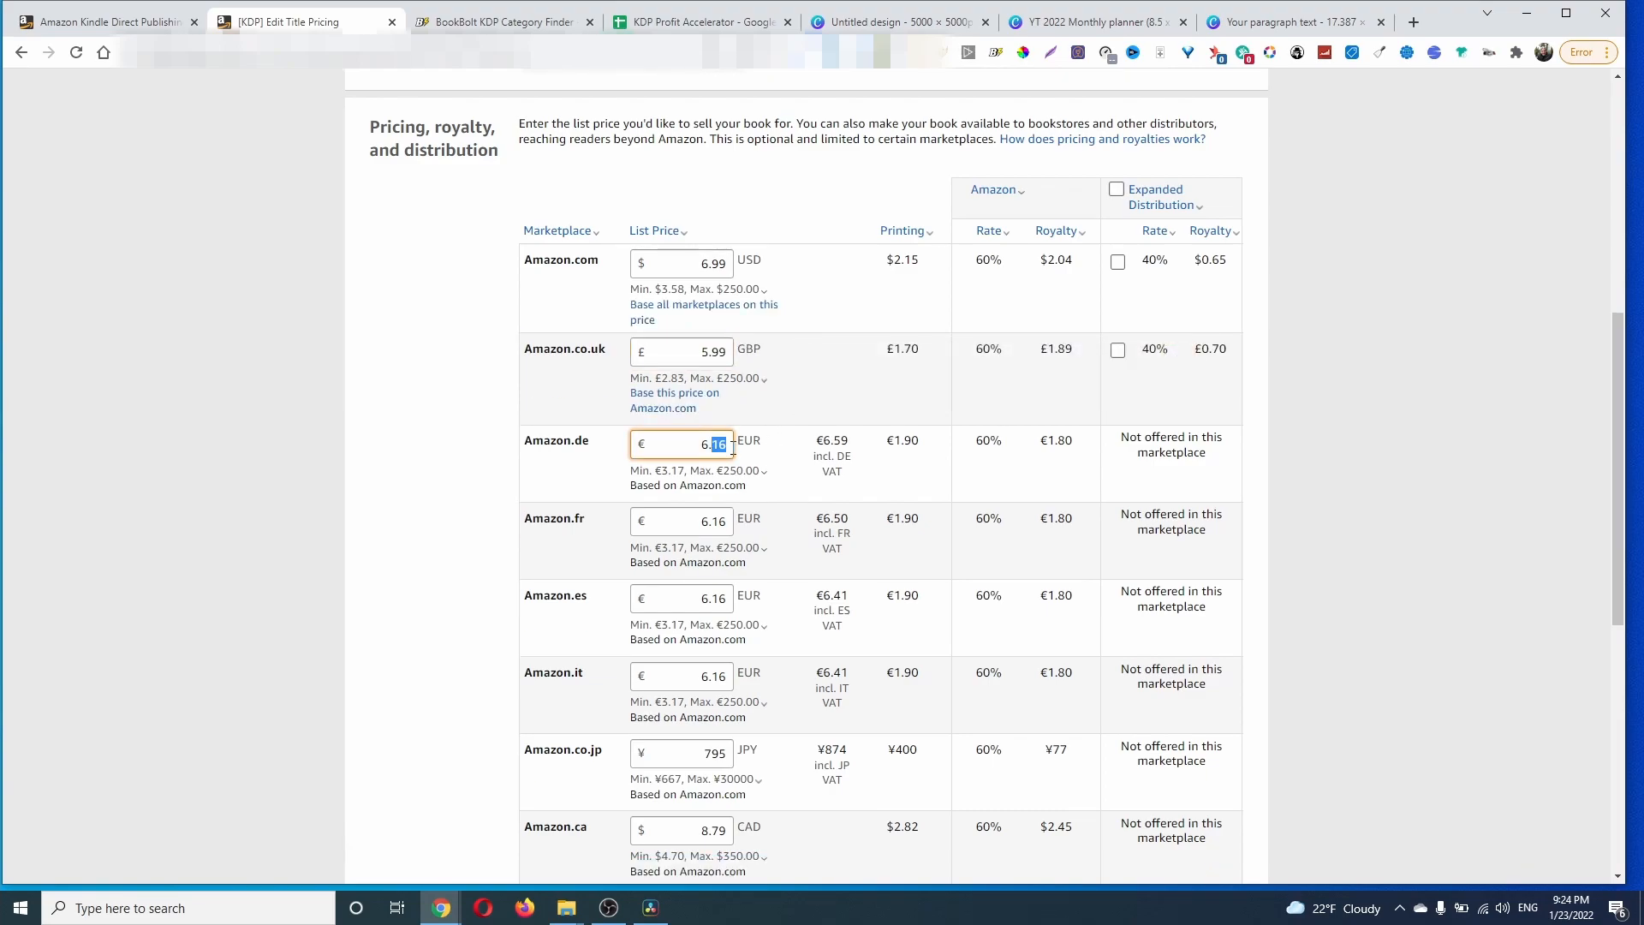
pyautogui.write('99')
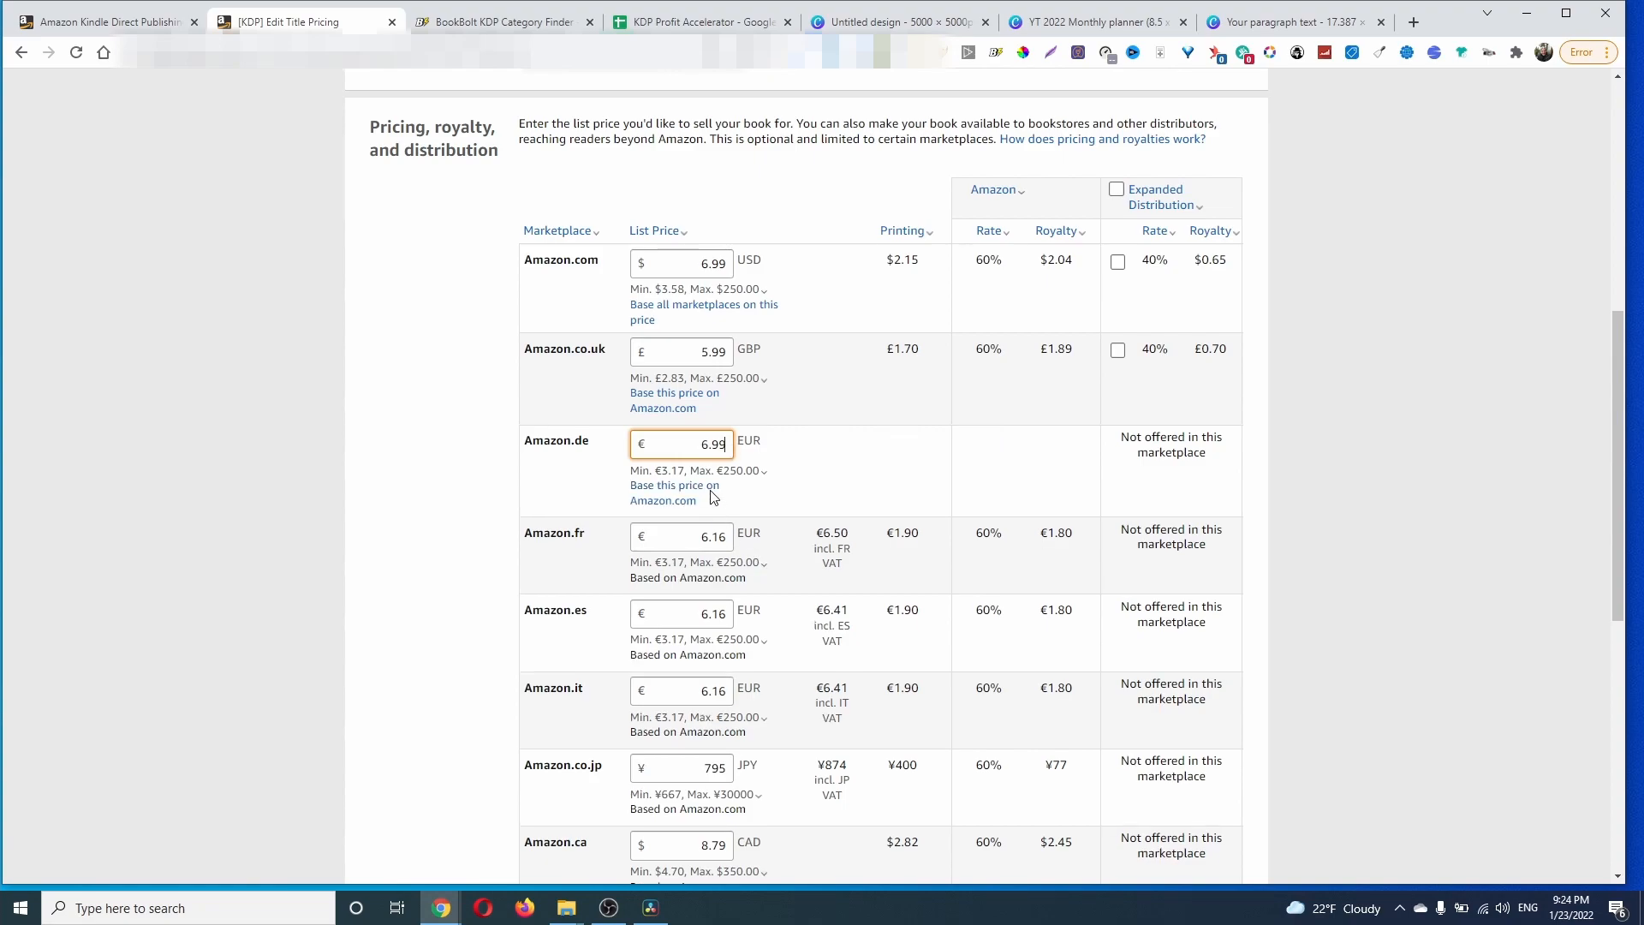
pyautogui.click(716, 538)
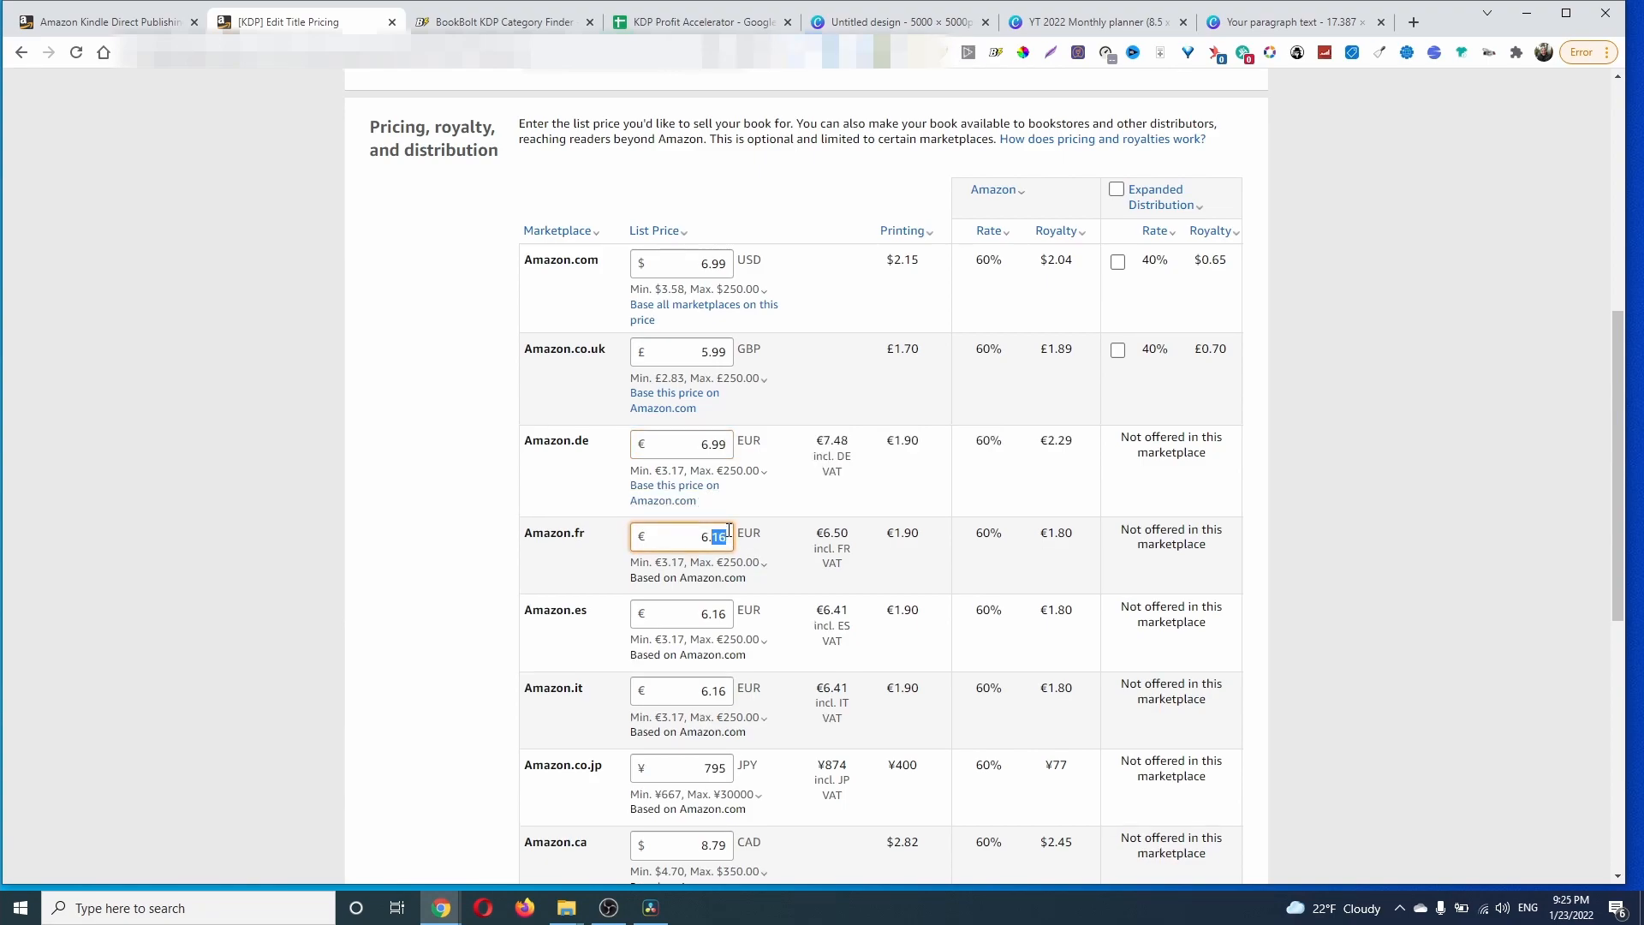
pyautogui.write('99')
pyautogui.moveTo(718, 621); pyautogui.dragTo(727, 624)
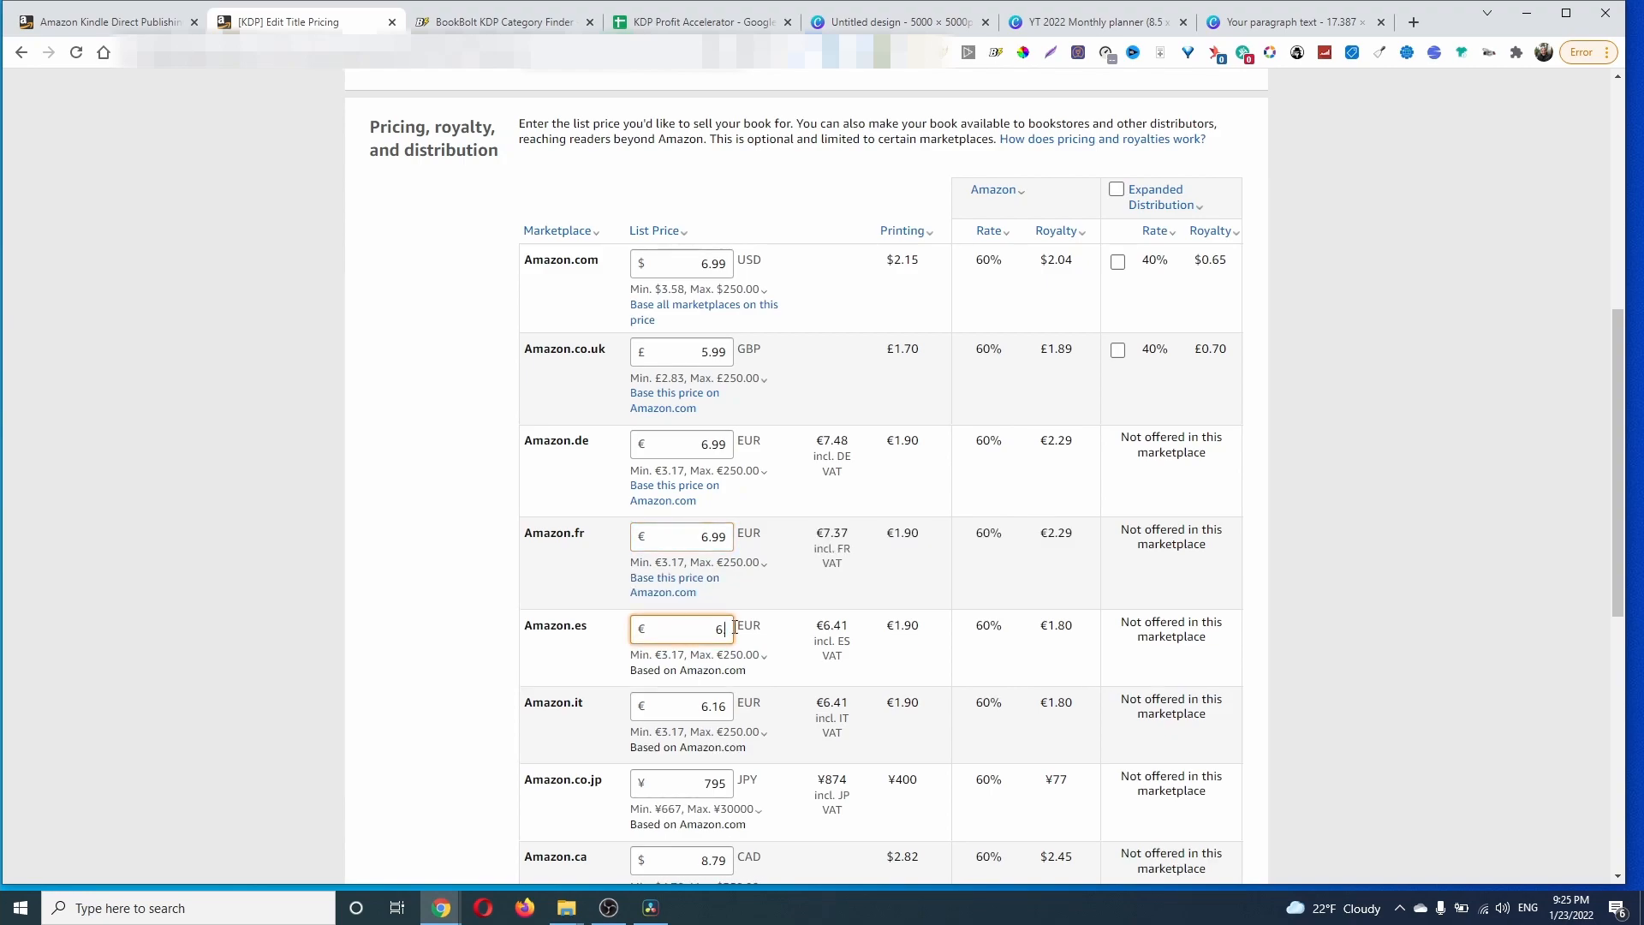
pyautogui.doubleClick(693, 623)
pyautogui.click(722, 723)
pyautogui.doubleClick(722, 724)
pyautogui.write('6.99')
pyautogui.click(503, 720)
# Step: Set the Amazon.co.jp list price to 999 JPY
pyautogui.scroll(-3, 797, 562)
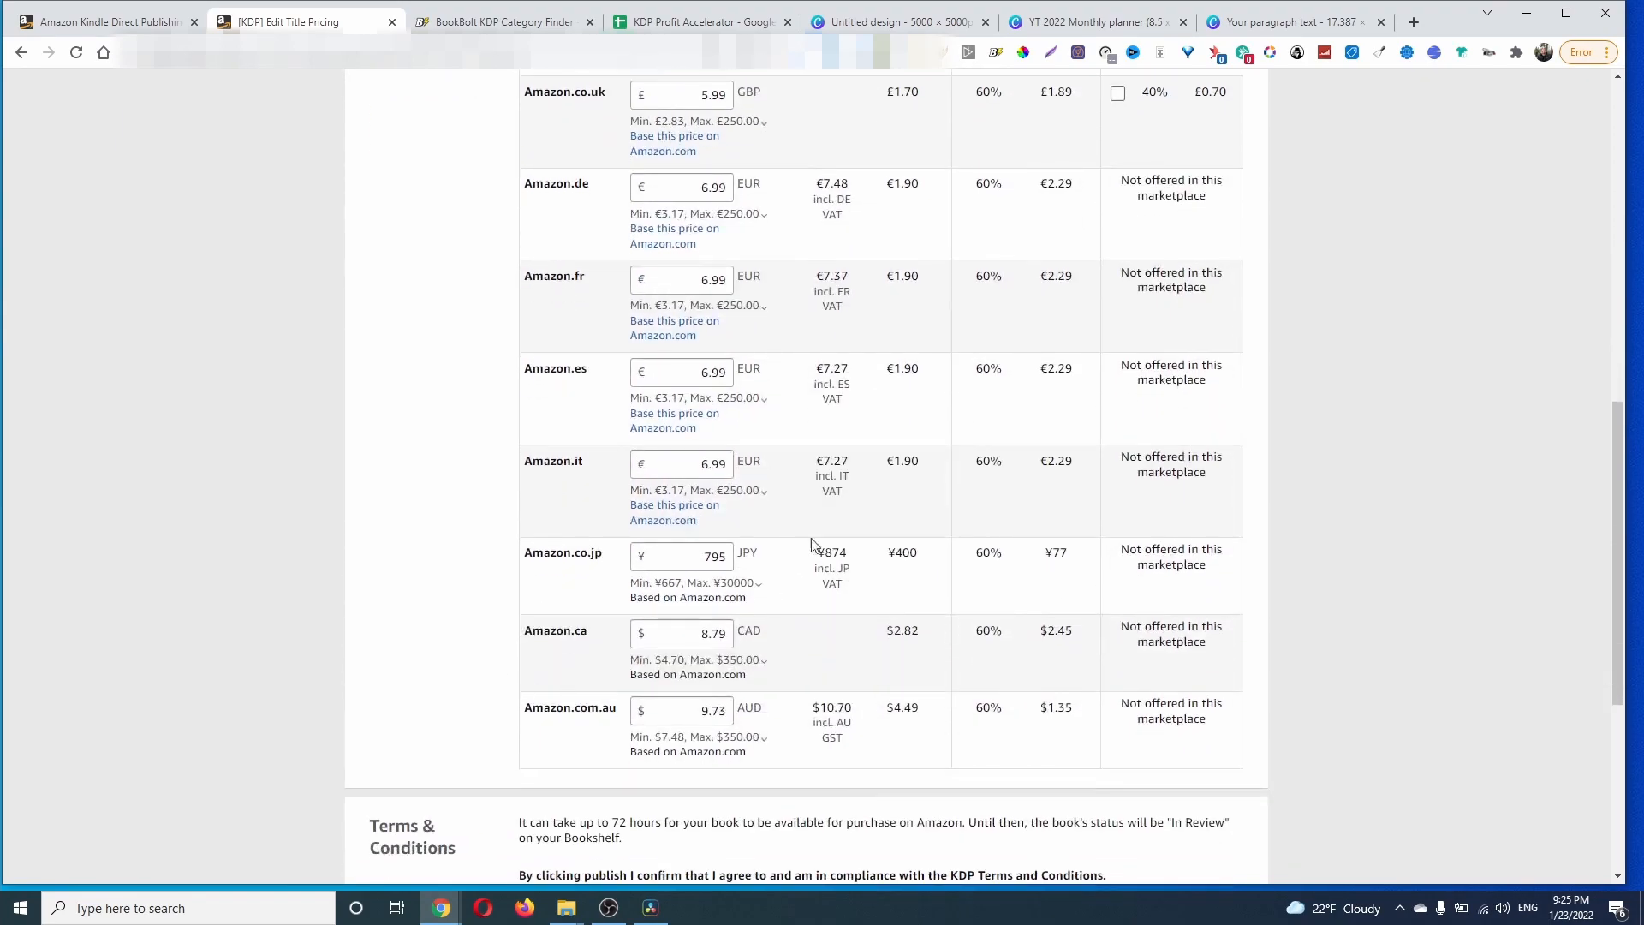
pyautogui.click(706, 556)
pyautogui.moveTo(710, 558); pyautogui.dragTo(761, 568)
pyautogui.write('999')
# Step: Set the Amazon.ca list price to 8.99 CAD
pyautogui.click(707, 649)
pyautogui.click(1343, 631)
pyautogui.click(704, 649)
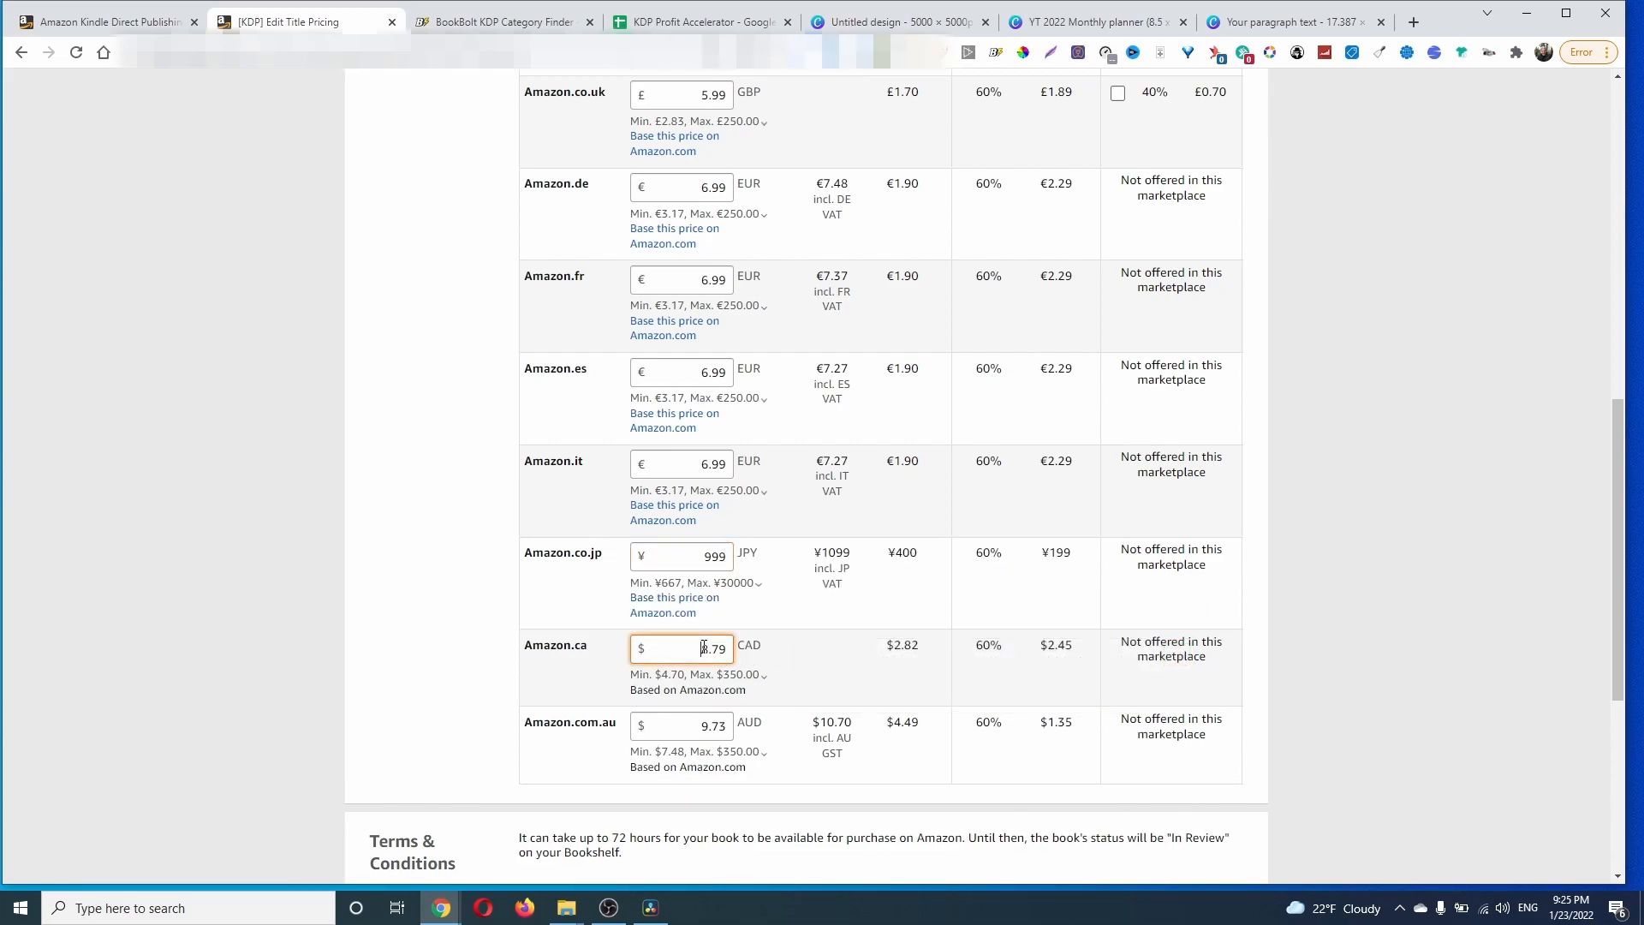
pyautogui.moveTo(706, 644); pyautogui.dragTo(713, 645)
pyautogui.doubleClick(716, 645)
pyautogui.click(724, 648)
pyautogui.press('BackSpace')
pyautogui.press('BackSpace')
pyautogui.press('BackSpace')
pyautogui.press('BackSpace')
pyautogui.write('.99')
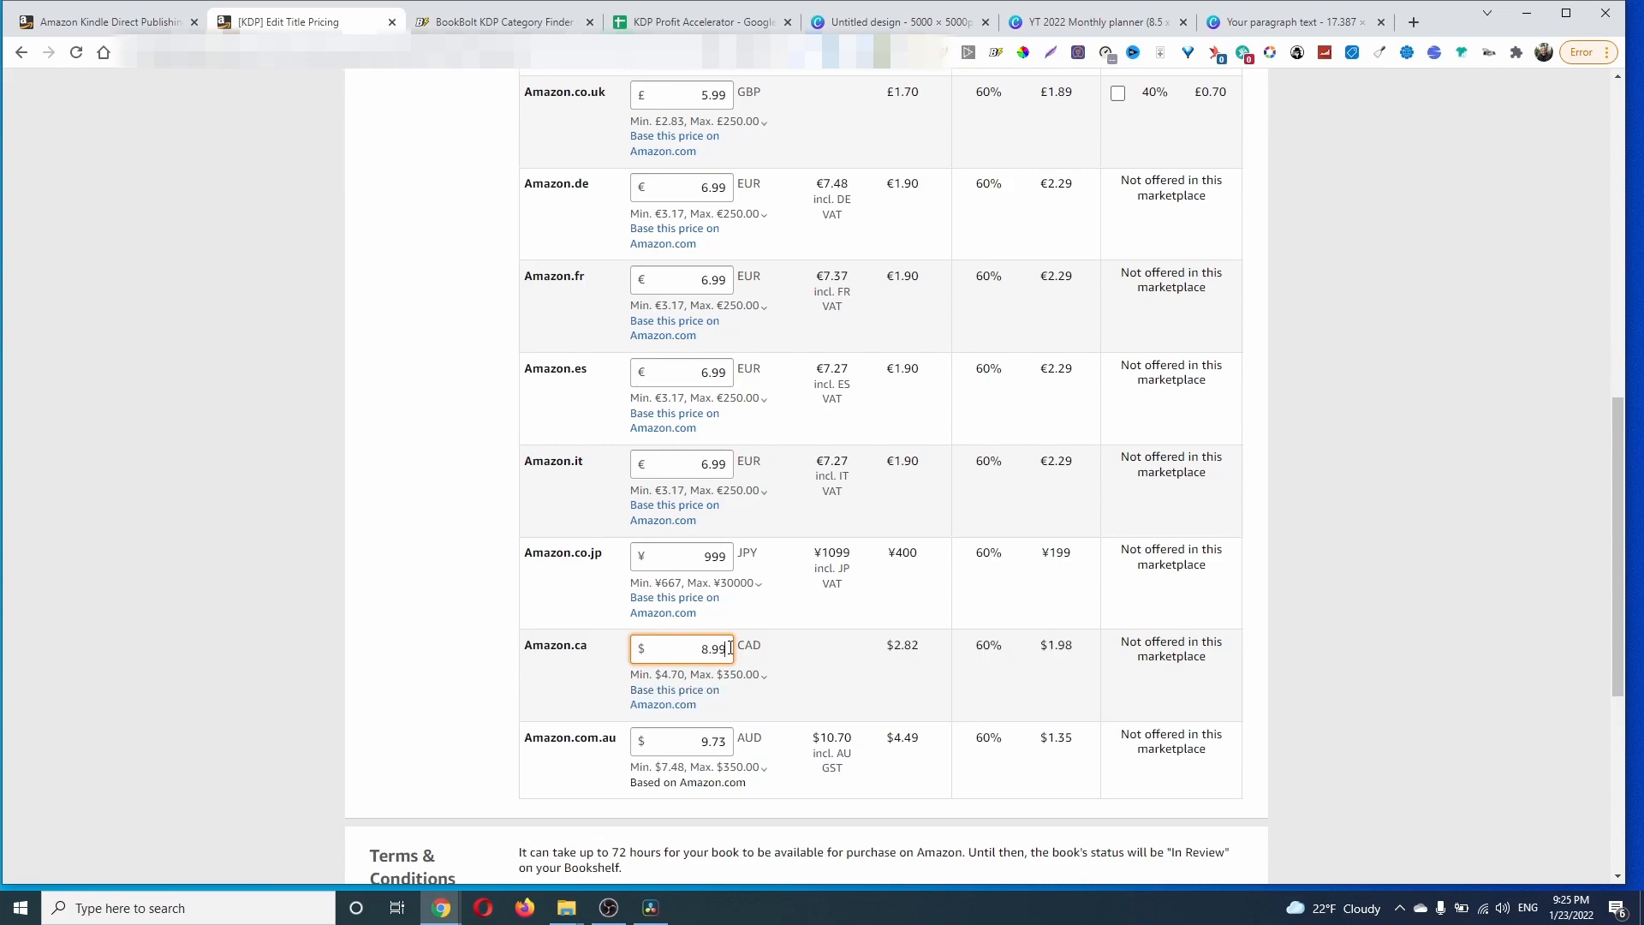
pyautogui.click(374, 627)
# Step: Set the Amazon.com.au list price to 10.99 AUD
pyautogui.moveTo(710, 742); pyautogui.dragTo(720, 743)
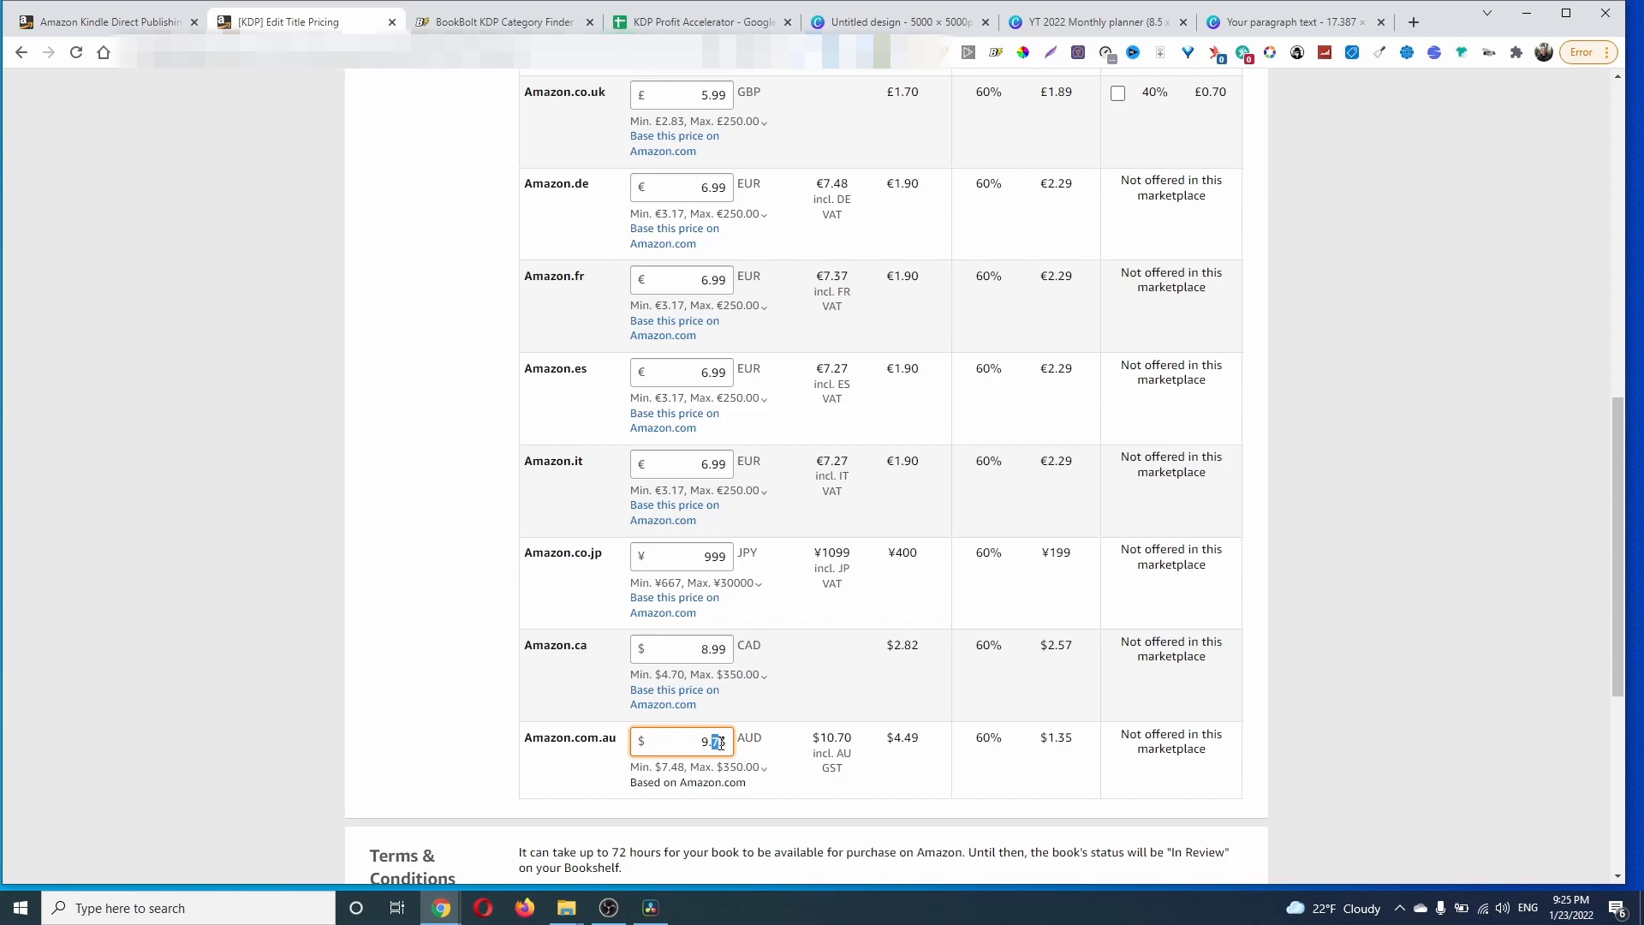
pyautogui.moveTo(700, 741); pyautogui.dragTo(708, 738)
pyautogui.write('10')
pyautogui.click(715, 768)
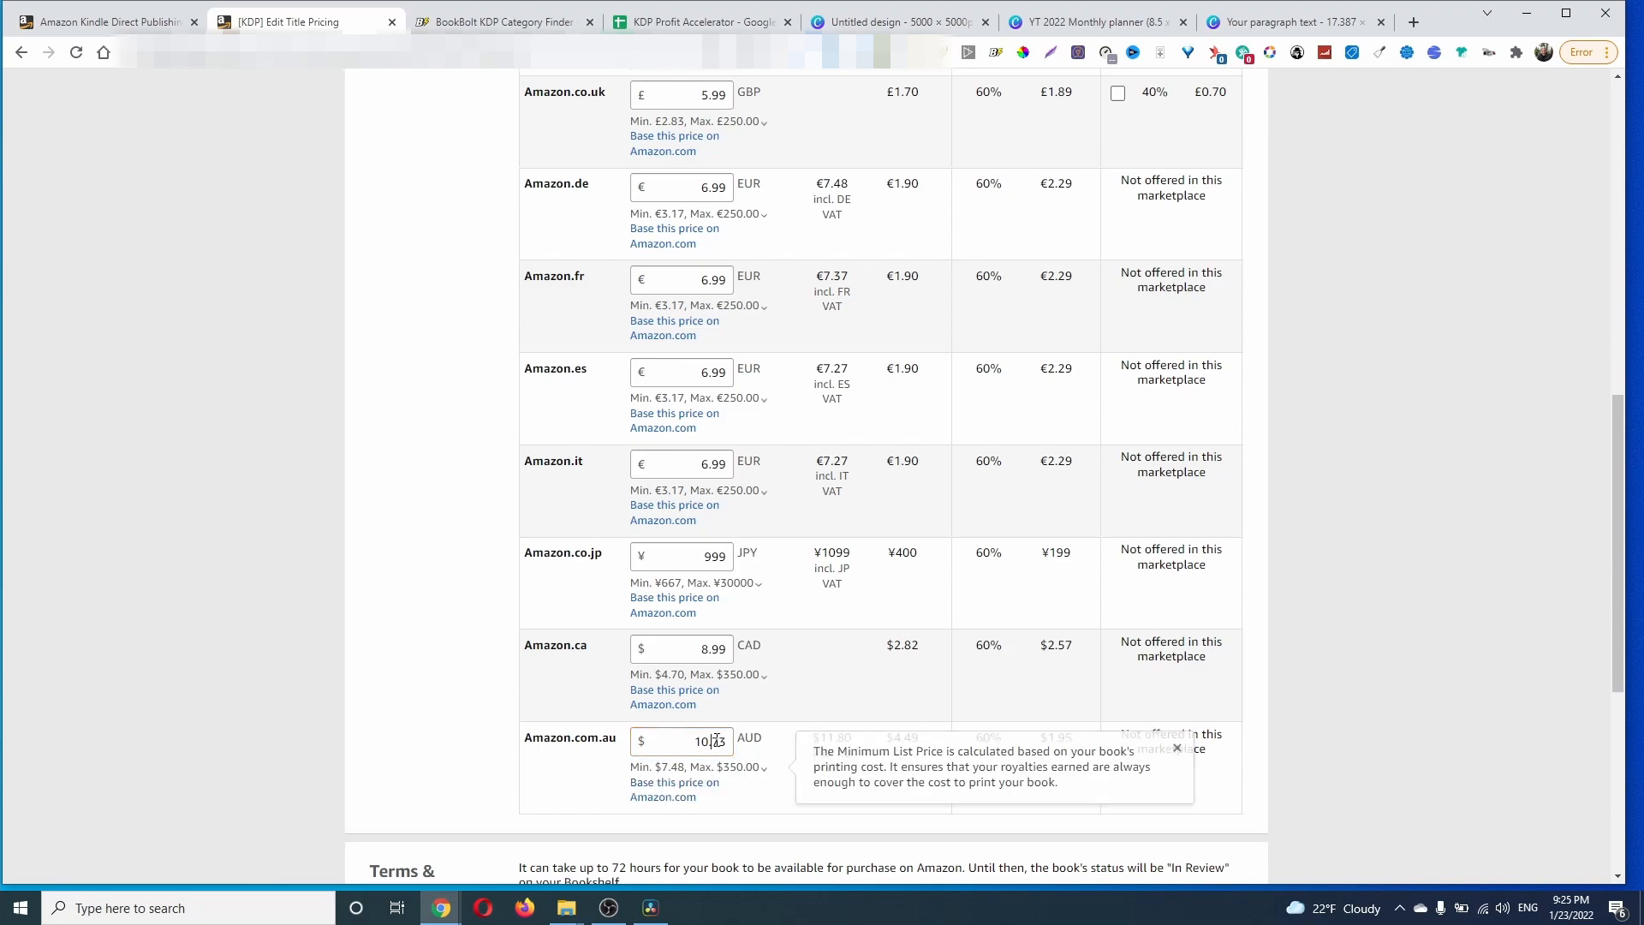
pyautogui.click(708, 742)
pyautogui.moveTo(710, 742); pyautogui.dragTo(729, 743)
pyautogui.write('99')
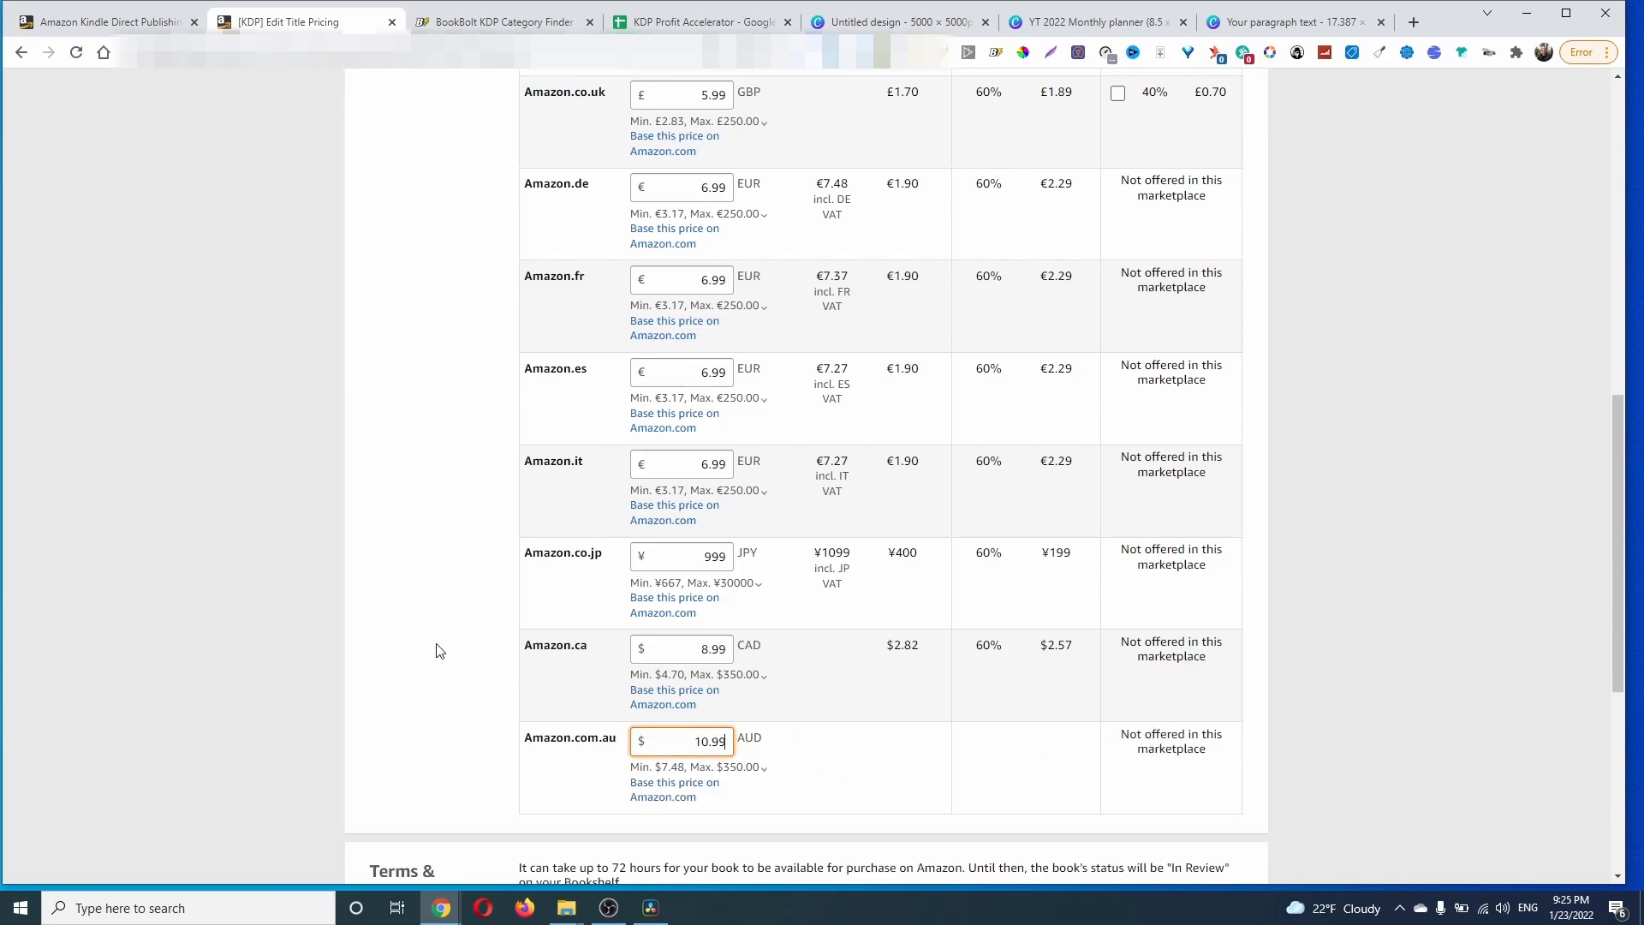
pyautogui.click(360, 502)
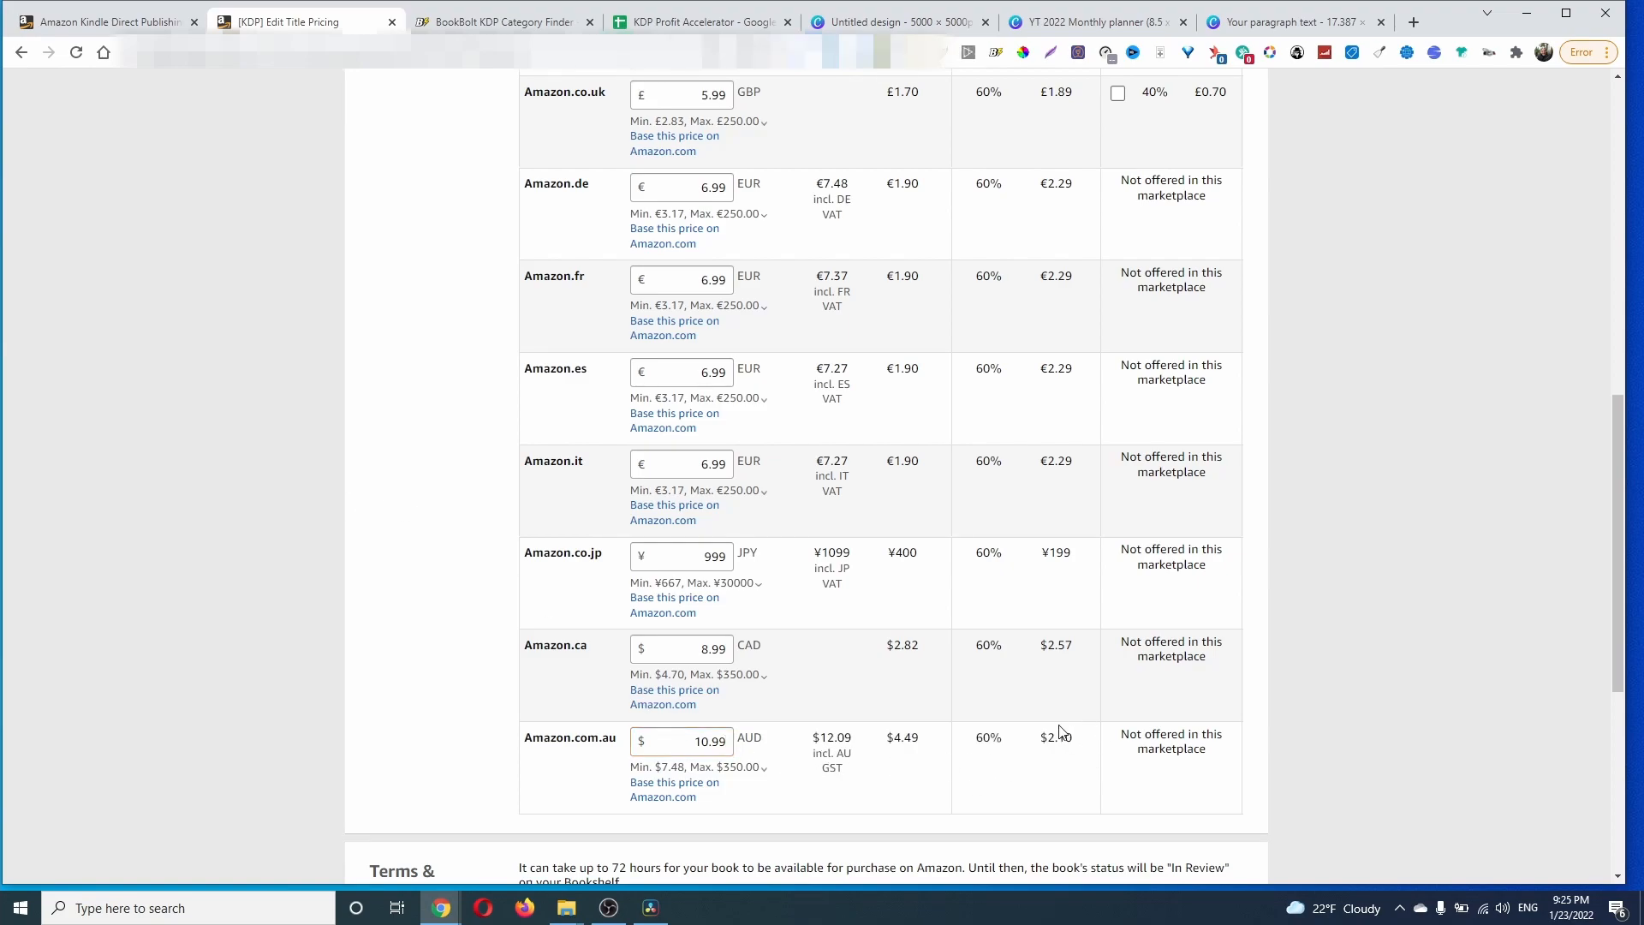
# Step: Review the marketplace royalties and enable Expanded Distribution for both Amazon.com and Amazon.co.uk
pyautogui.scroll(5, 1088, 454)
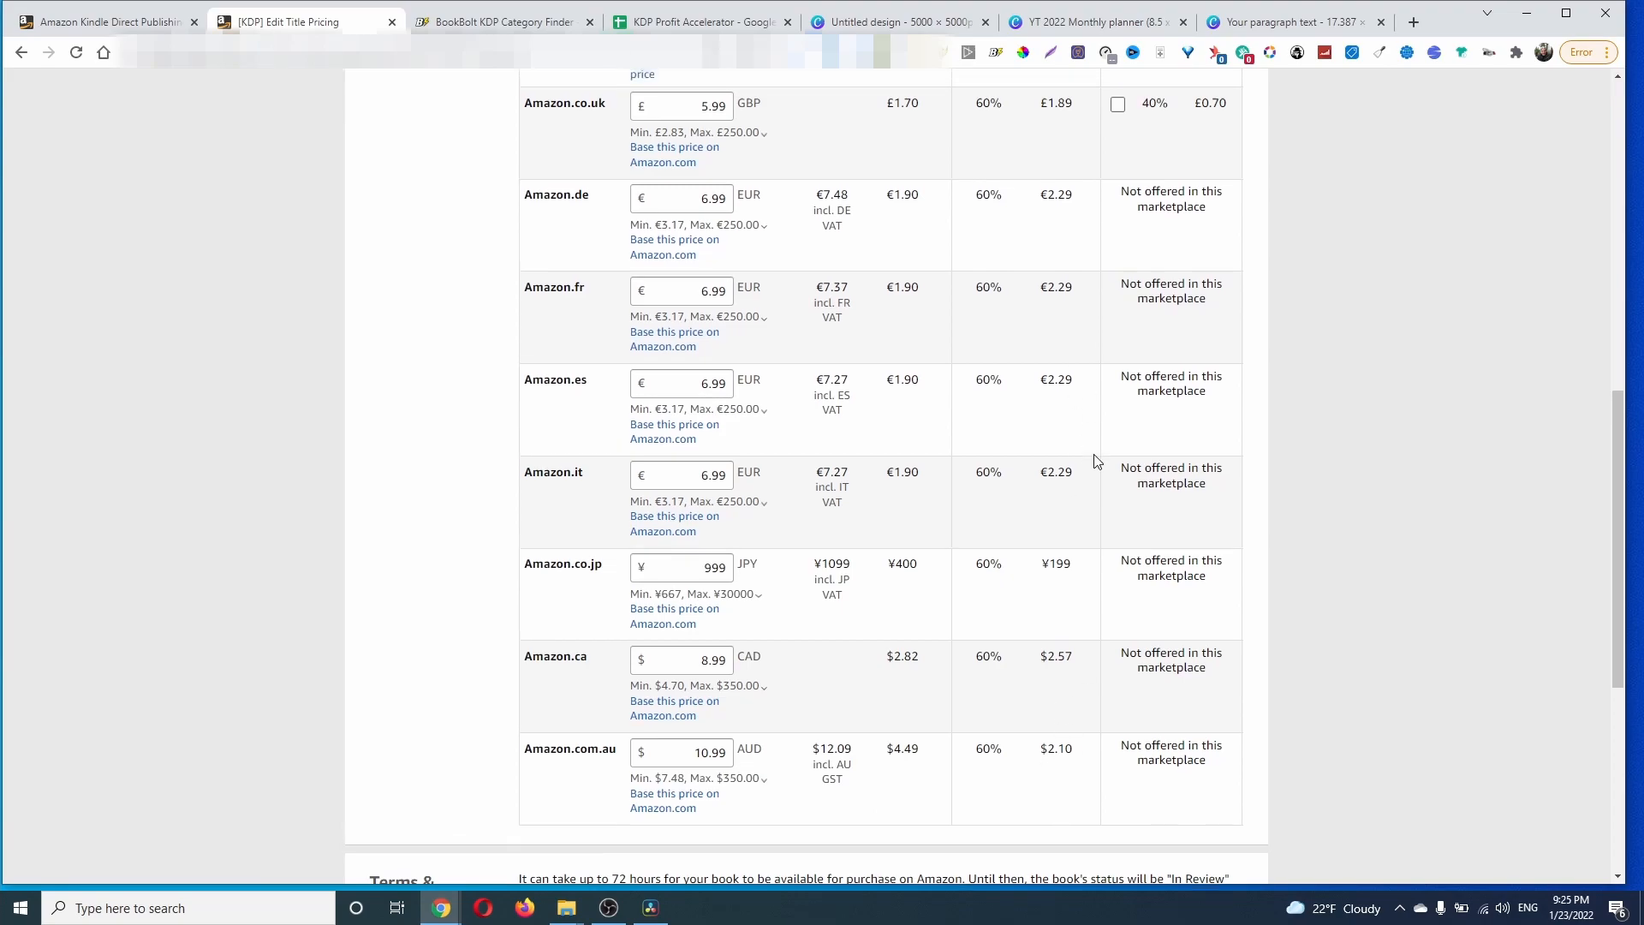
pyautogui.scroll(-2, 1118, 591)
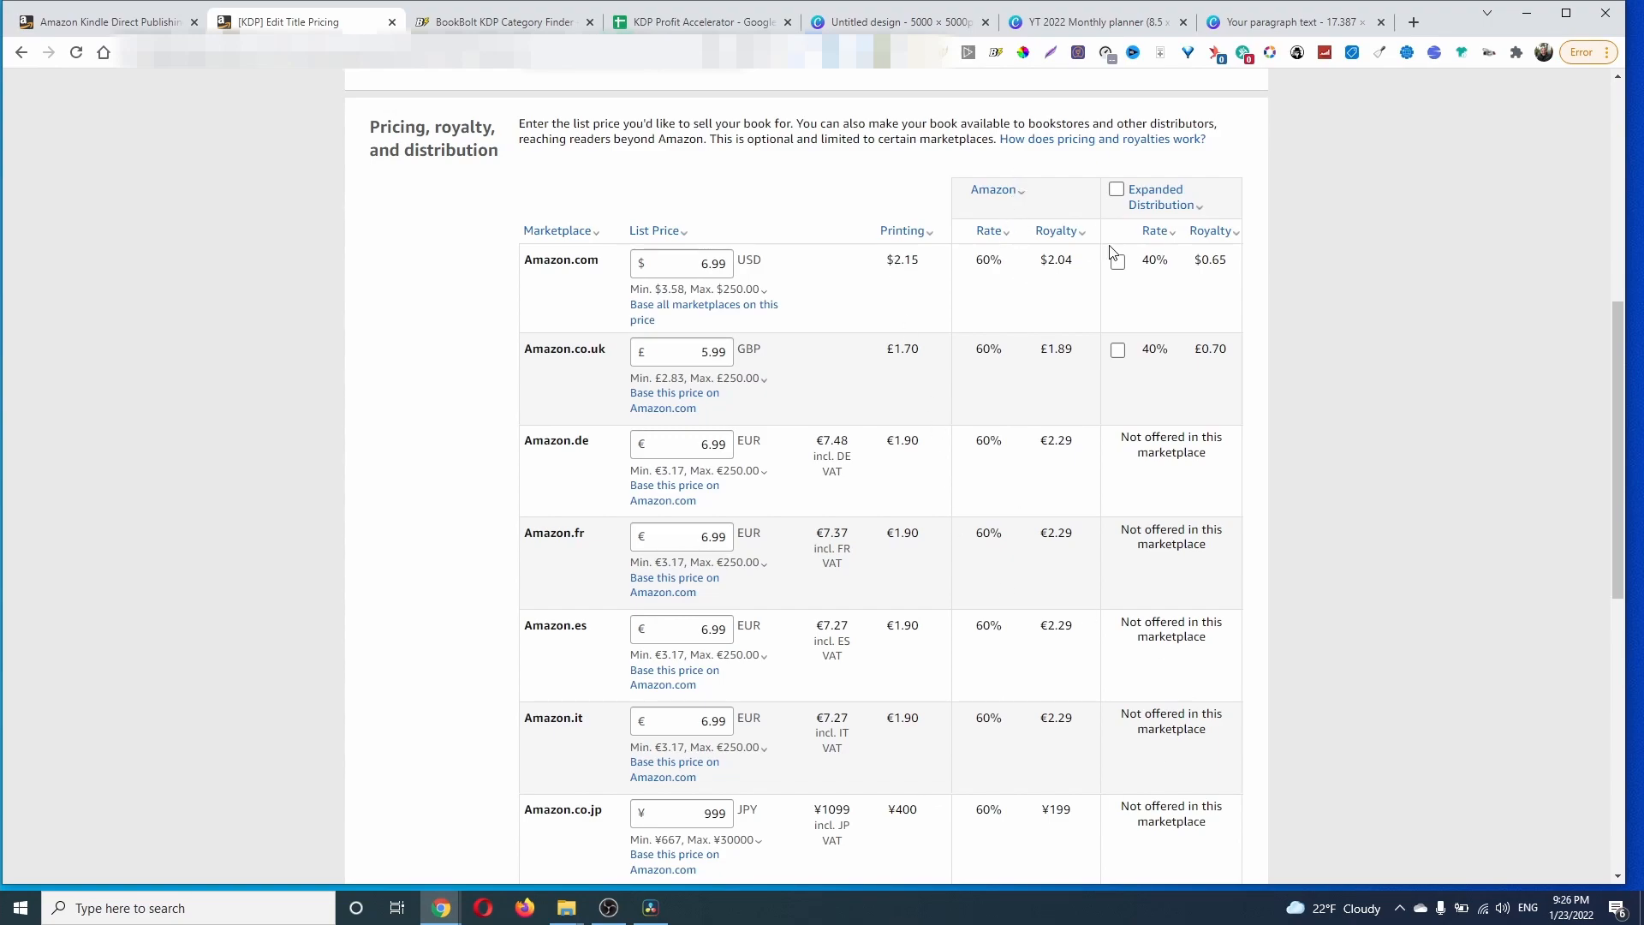
pyautogui.scroll(3, 1105, 197)
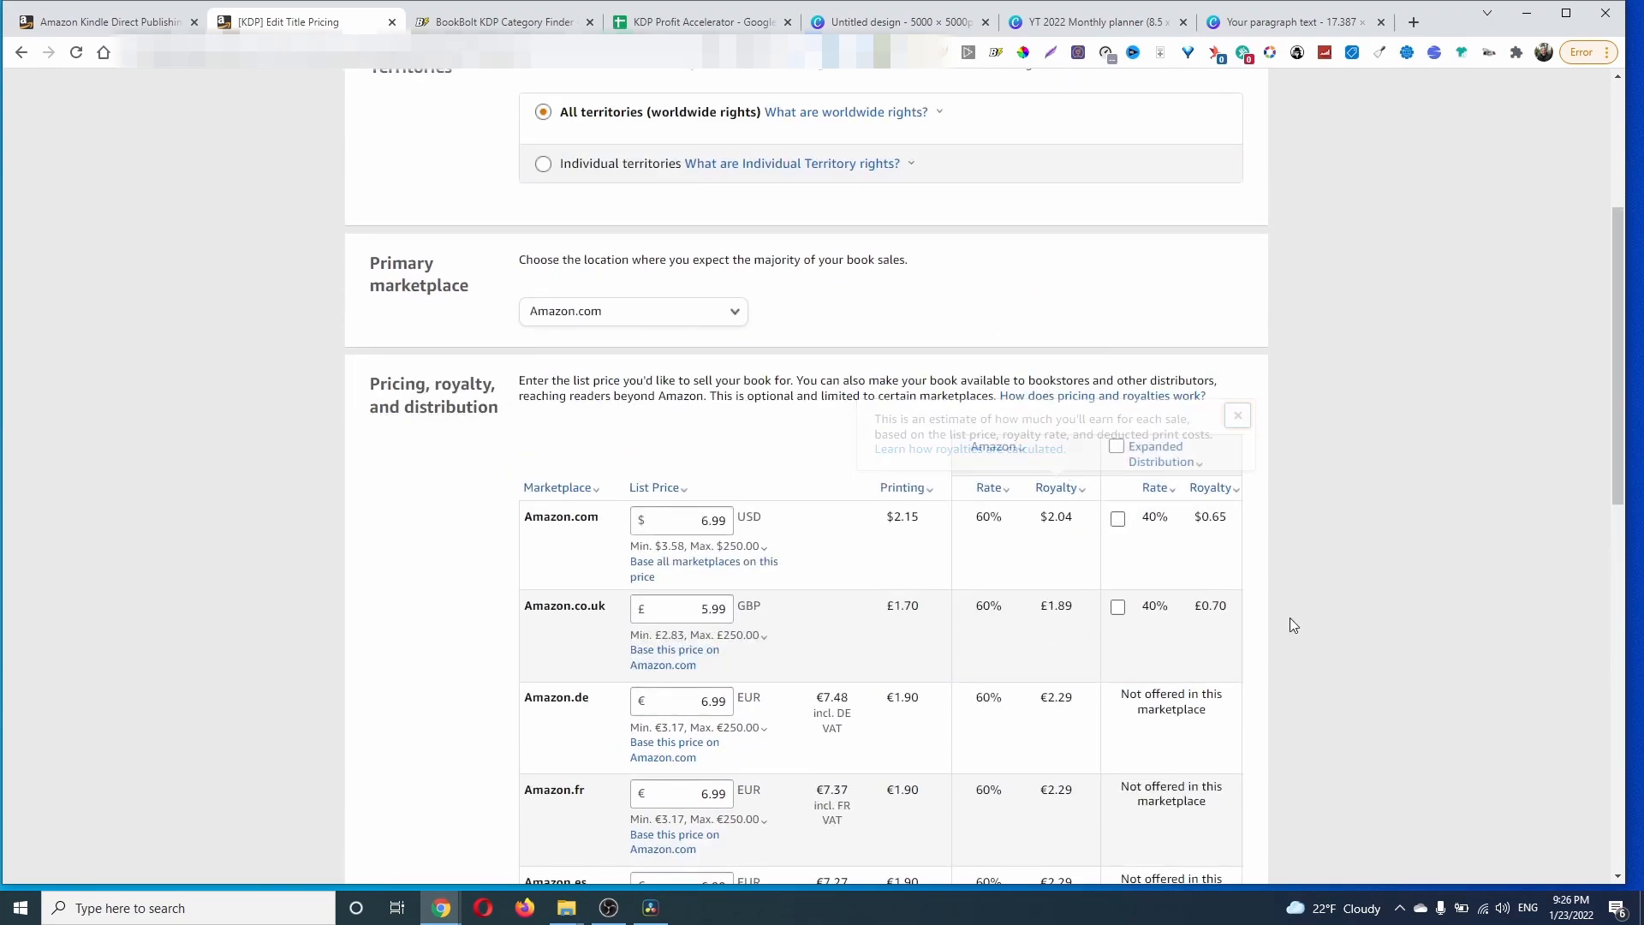
pyautogui.click(1116, 447)
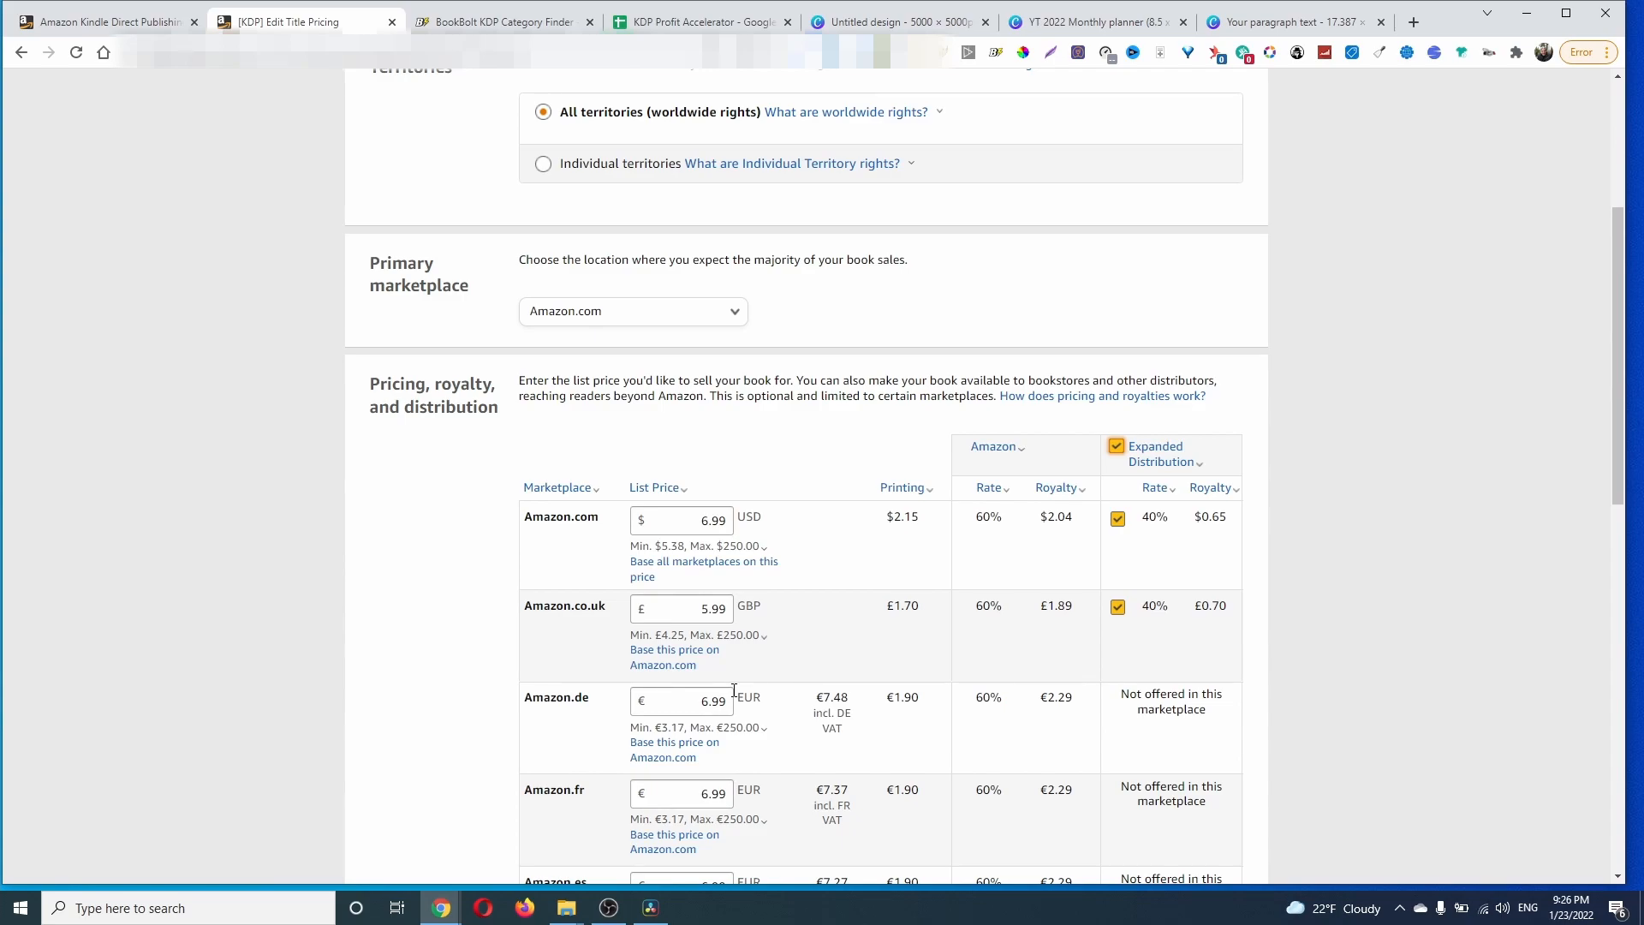
# Step: Check the final marketplace prices and the terms and conditions, and submit the paperback book for publishing
pyautogui.scroll(-3, 900, 428)
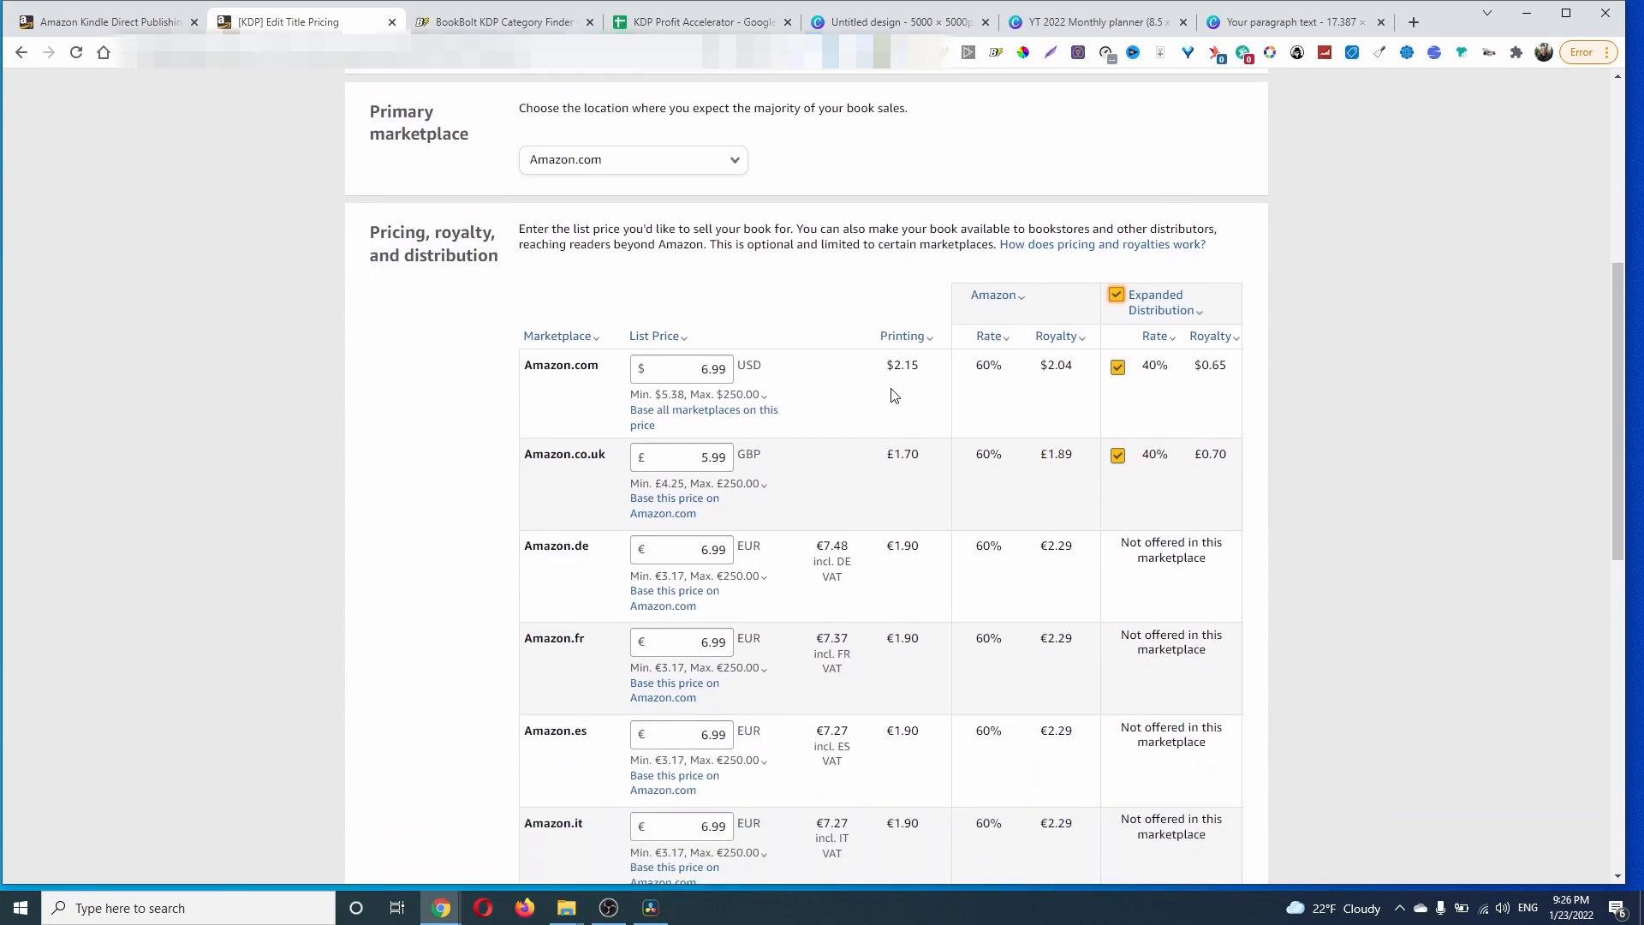
pyautogui.scroll(-9, 900, 430)
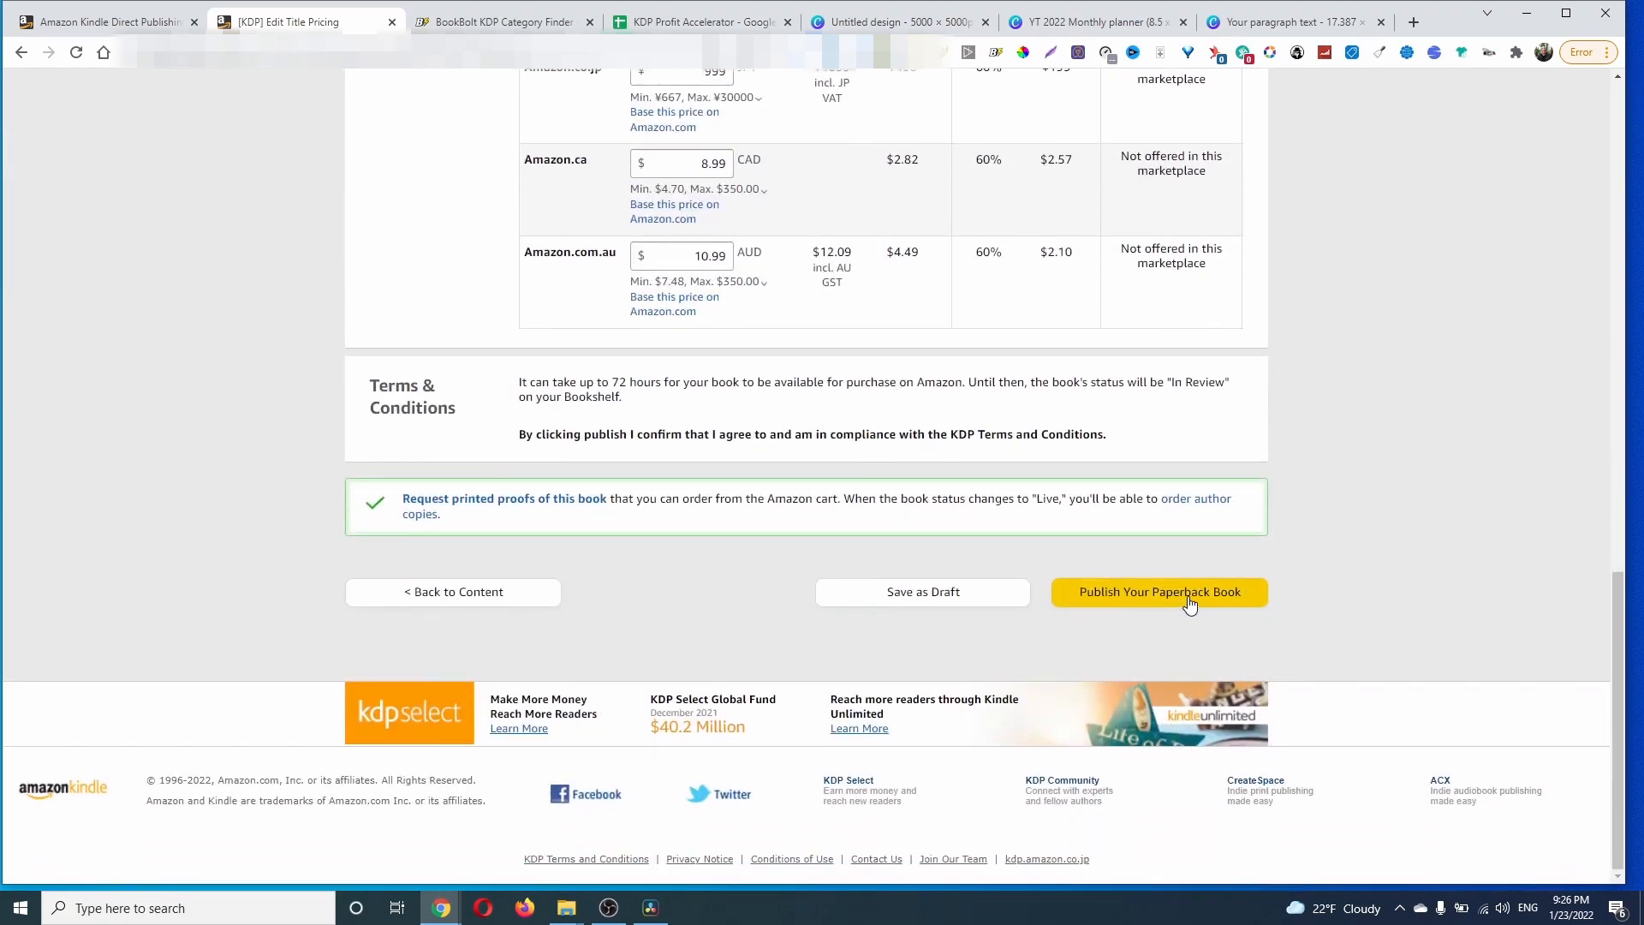
pyautogui.click(1189, 603)
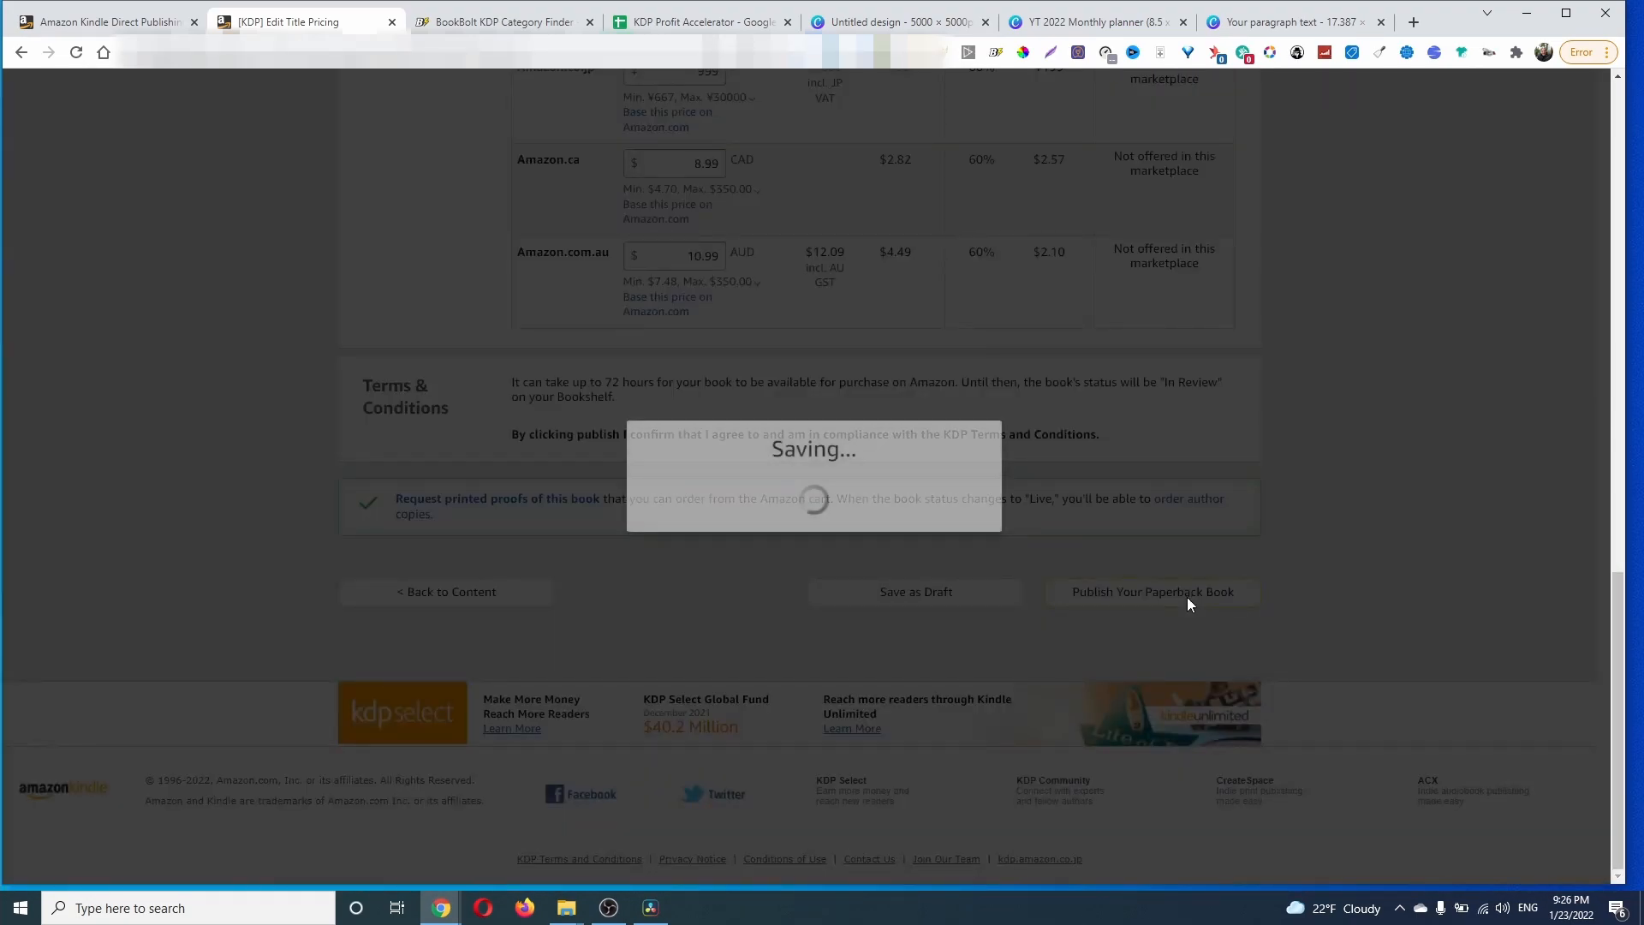